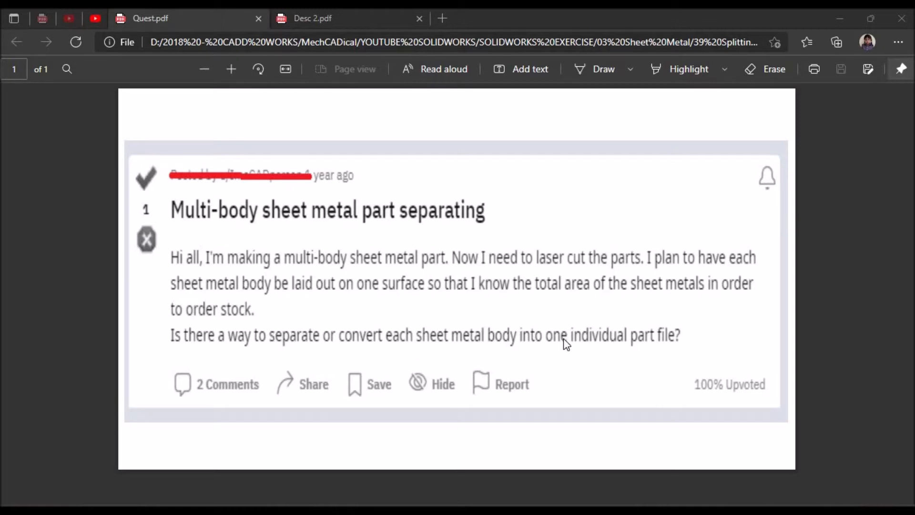
Step: Show the Desc 2.pdf page, and switch to the DEmo 2 part in SOLIDWORKS
key("ctrl+Tab")
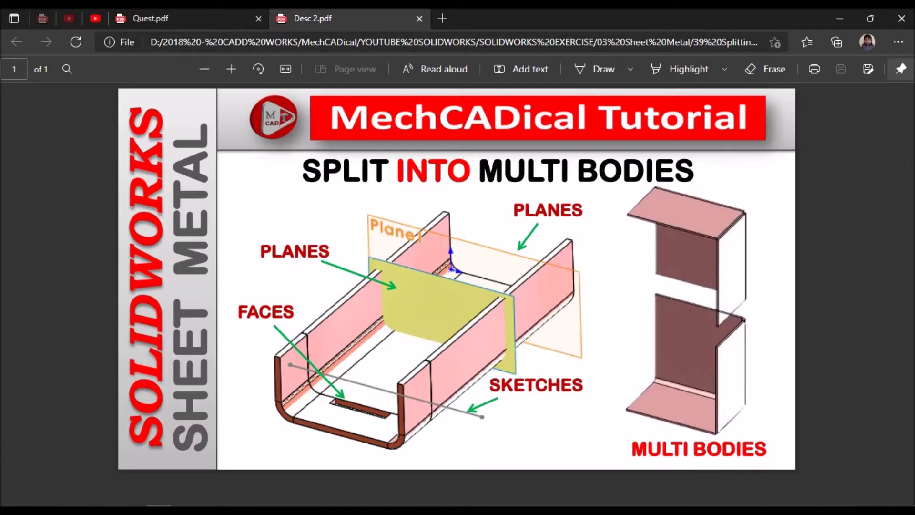
left_click(158, 508)
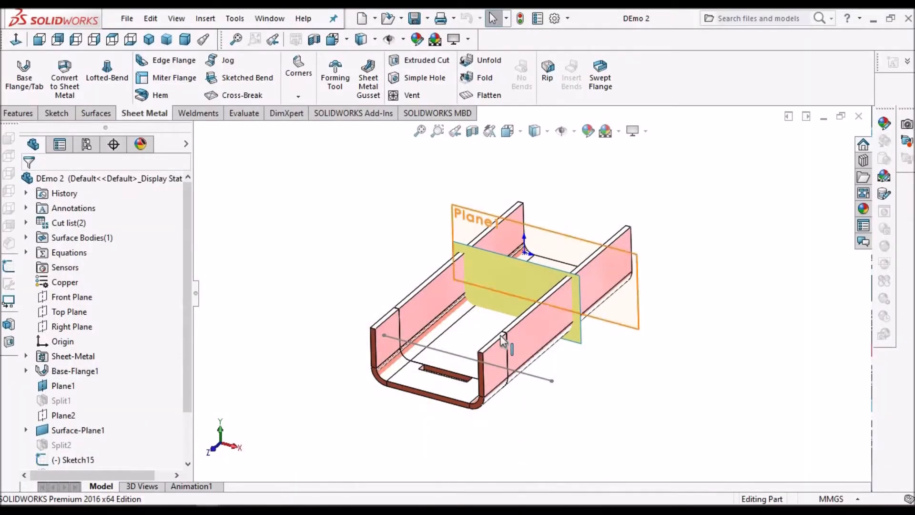
mouse_move(548, 333)
middle_mouse_down()
mouse_move(533, 317)
mouse_move(548, 334)
middle_mouse_up()
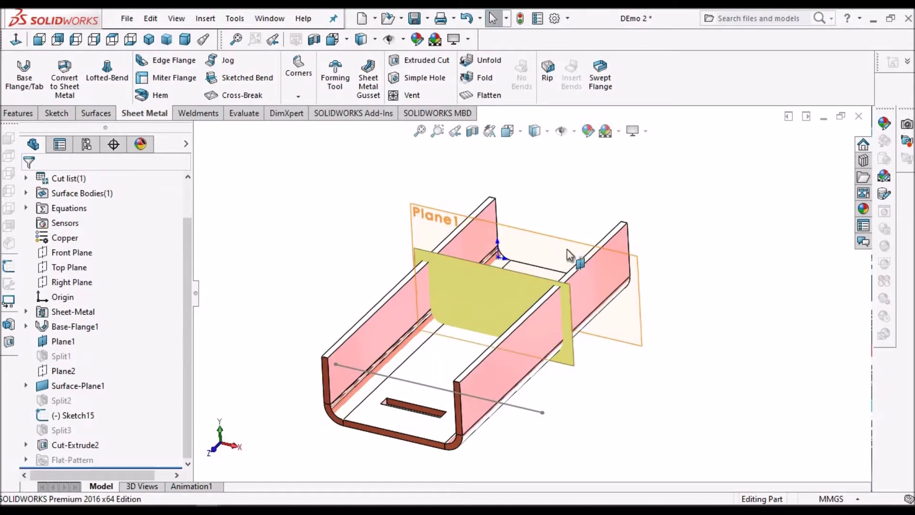
Step: Start a Split feature with Plane1 as the trim tool and cut all bodies of the channel
left_click(567, 249)
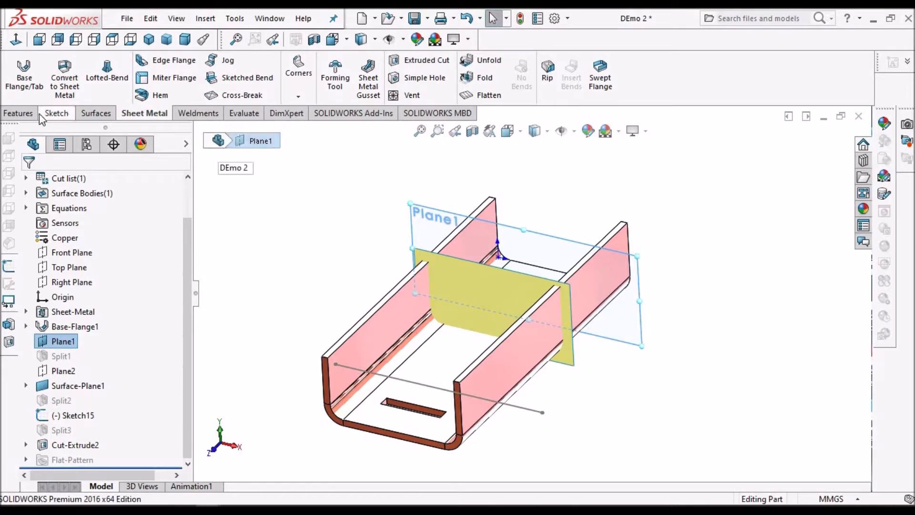
left_click(22, 114)
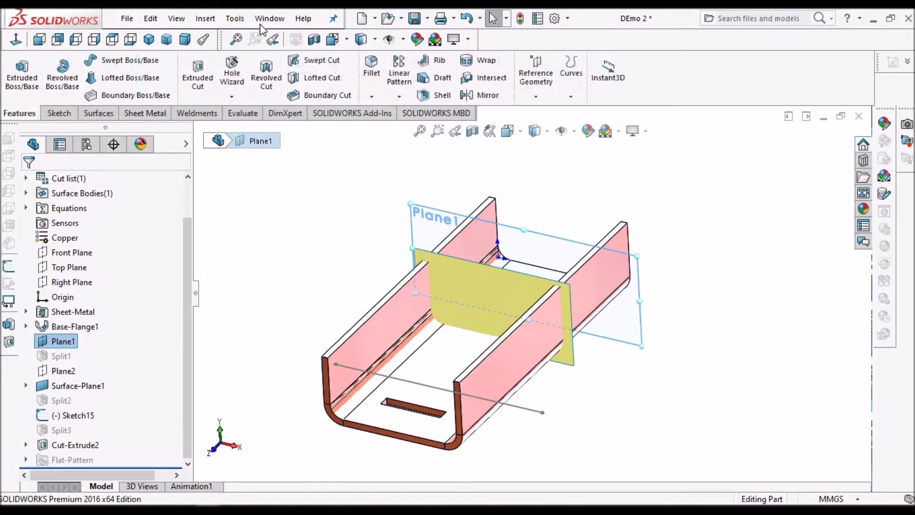
left_click(234, 19)
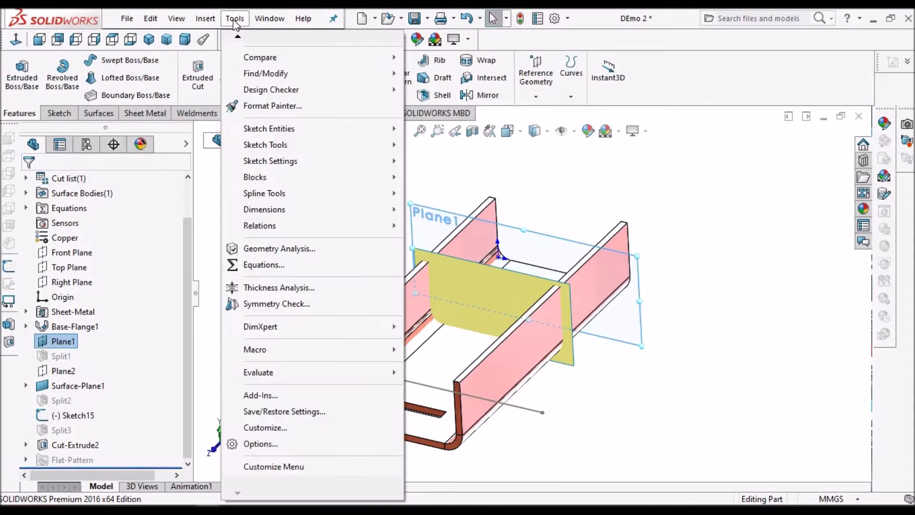
left_click(234, 22)
left_click(231, 20)
left_click(205, 20)
left_click(206, 19)
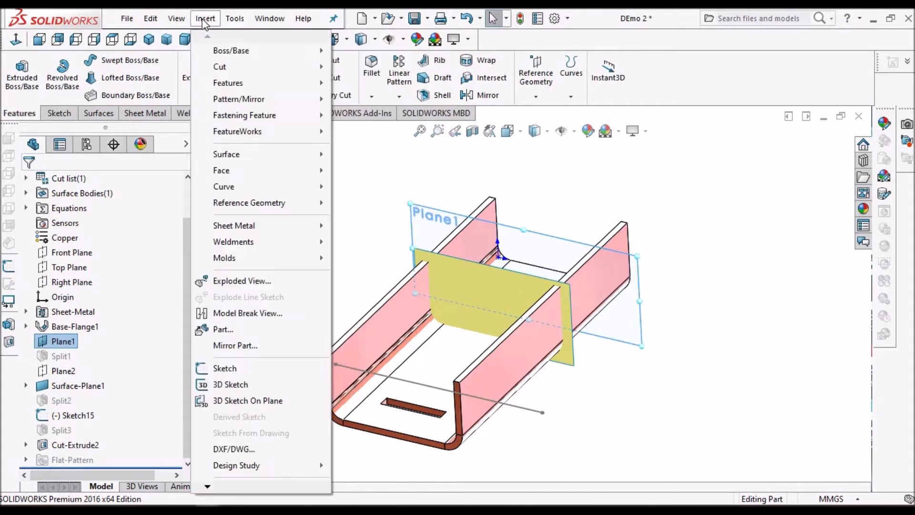
mouse_move(232, 84)
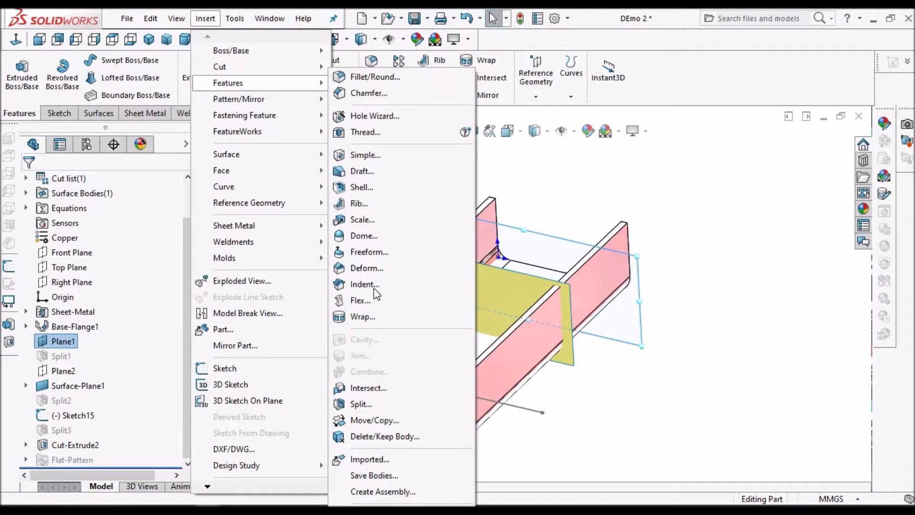
left_click(358, 406)
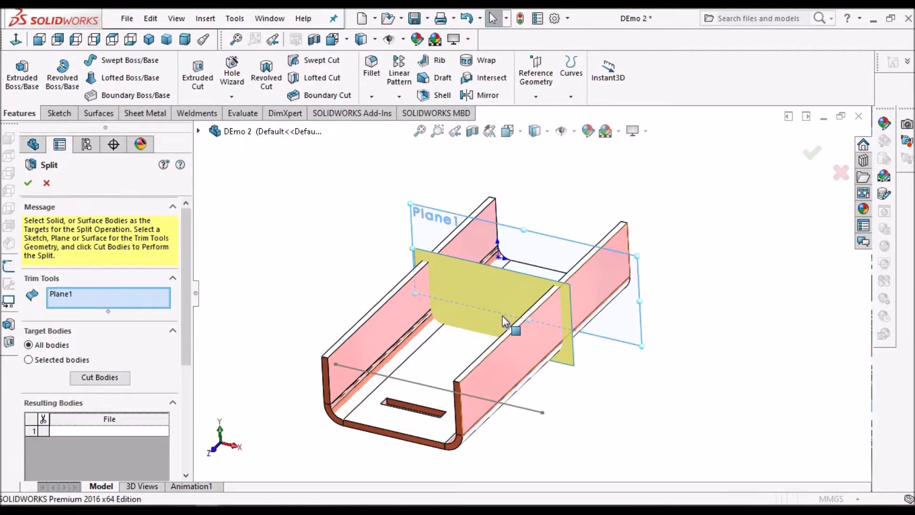
left_click(107, 378)
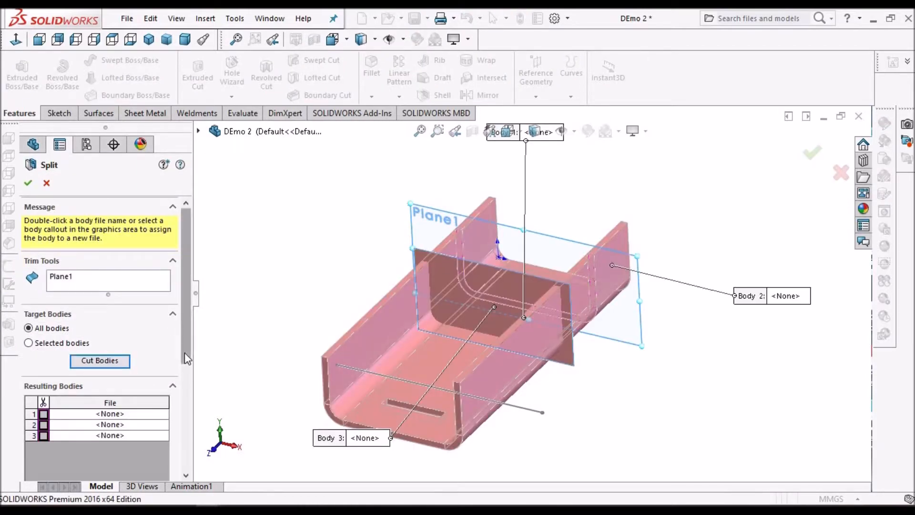
Step: Include resulting bodies 1 and 2 in the Plane1 split, turn off Consume cut bodies, and finish the feature
scroll(190, 399, "down", 5)
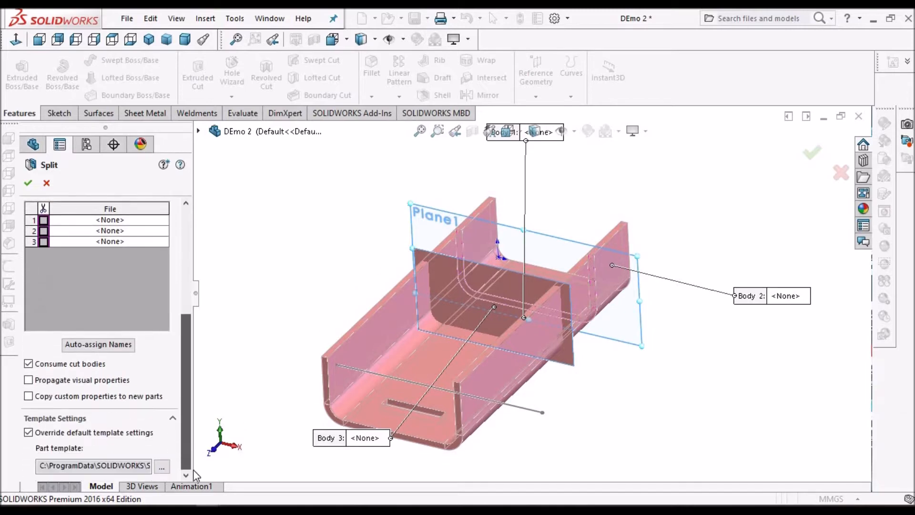
scroll(191, 472, "up", 2)
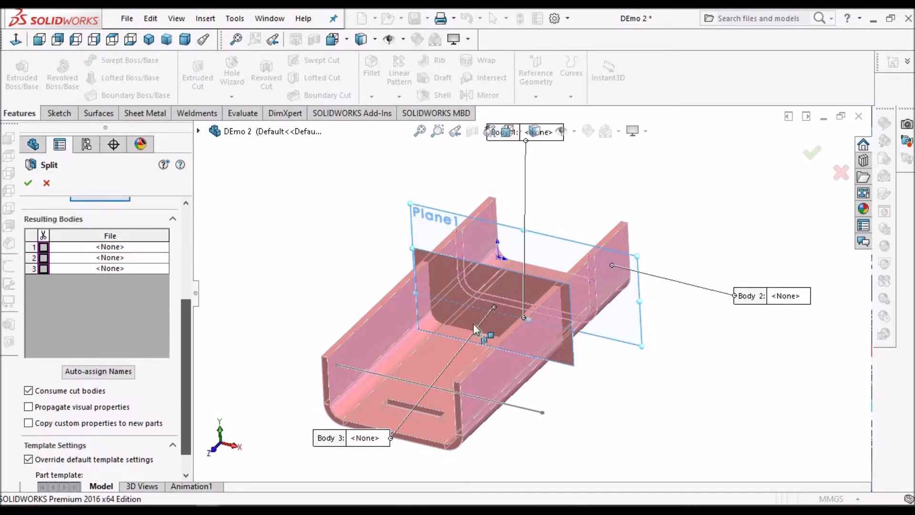
middle_click_drag(499, 313, 472, 357)
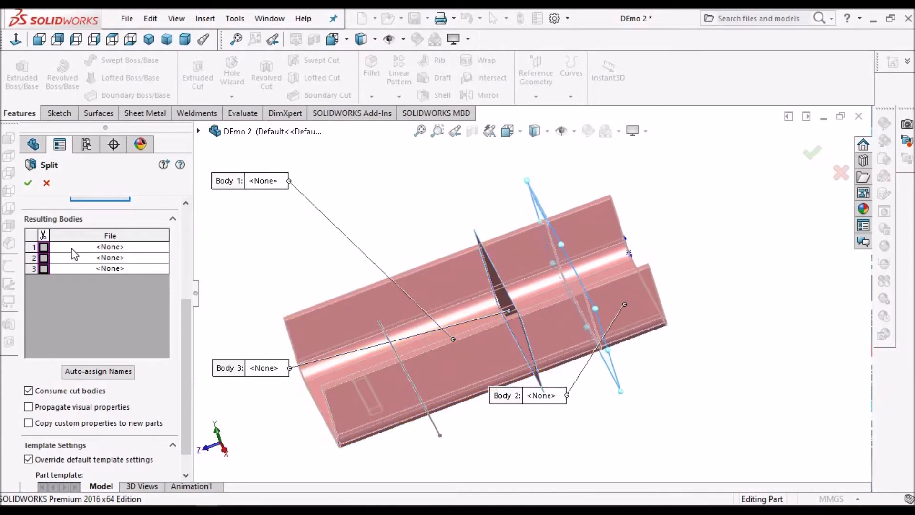
left_click(44, 247)
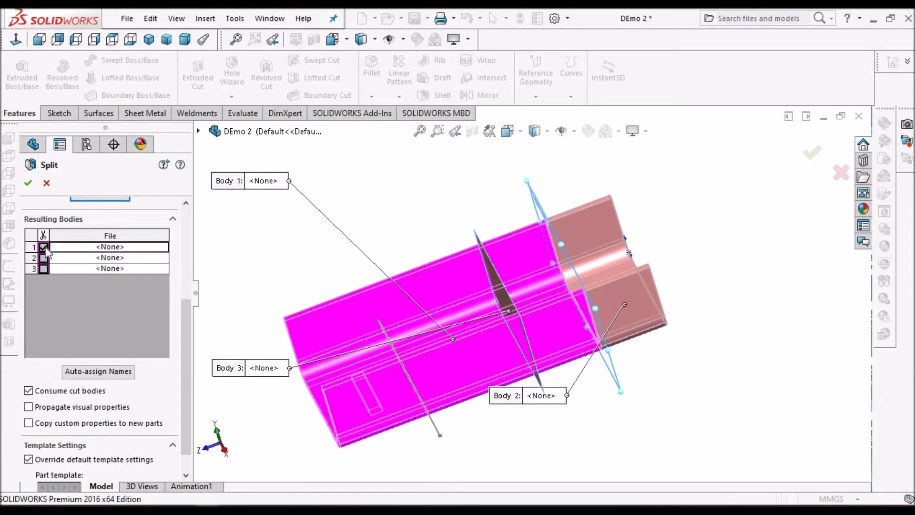
left_click(43, 257)
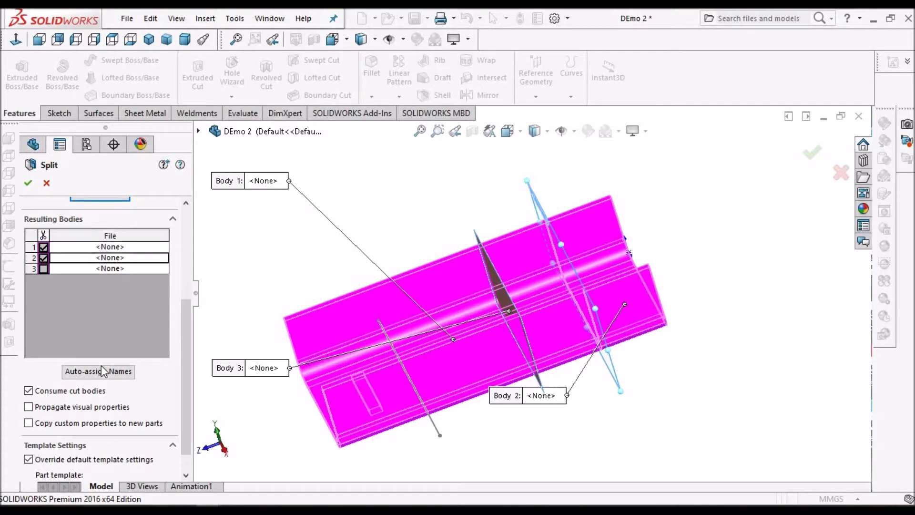
scroll(190, 370, "down", 1)
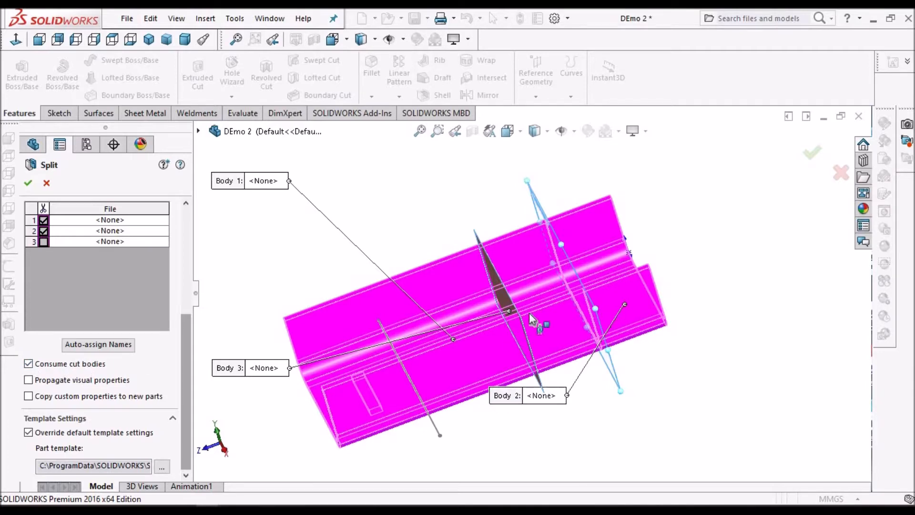
middle_click_drag(528, 336, 570, 273)
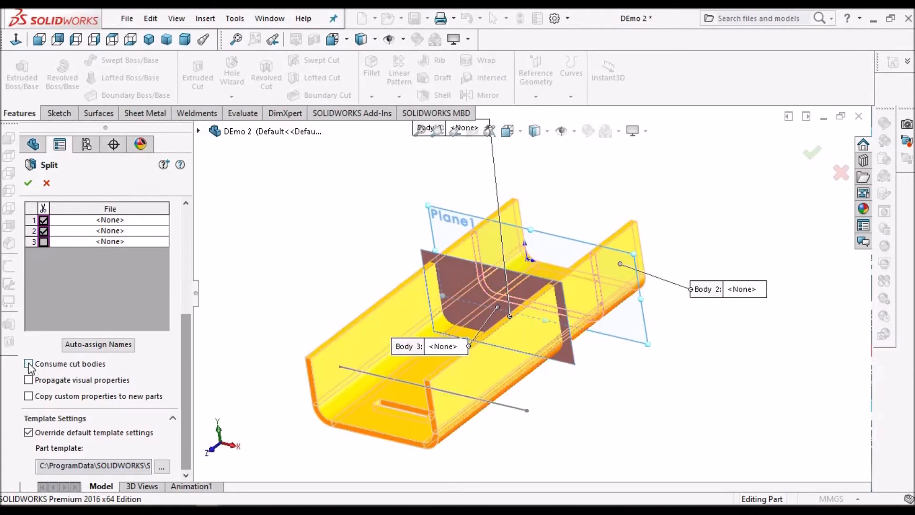
left_click(29, 183)
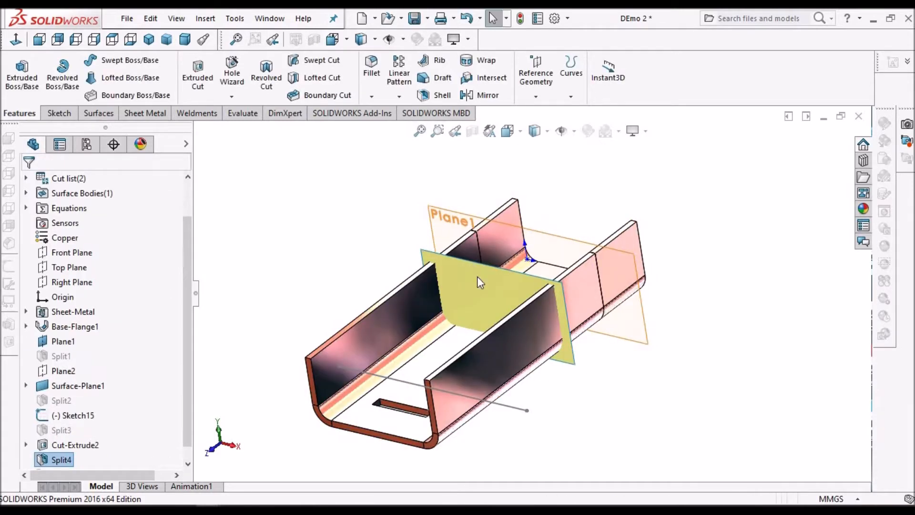
Step: Examine the channel on both sides of Plane1 and the individual Split4 bodies in the cut list
middle_click_drag(457, 260, 493, 277)
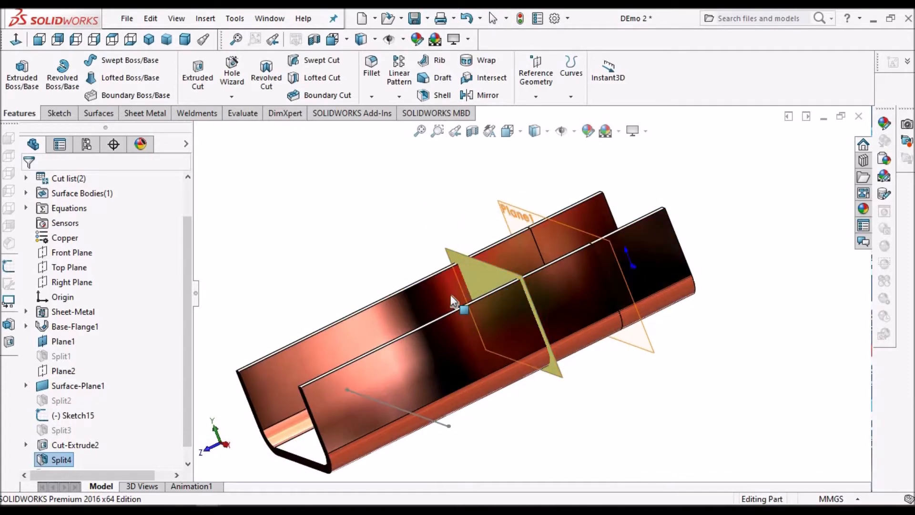
left_click(440, 353)
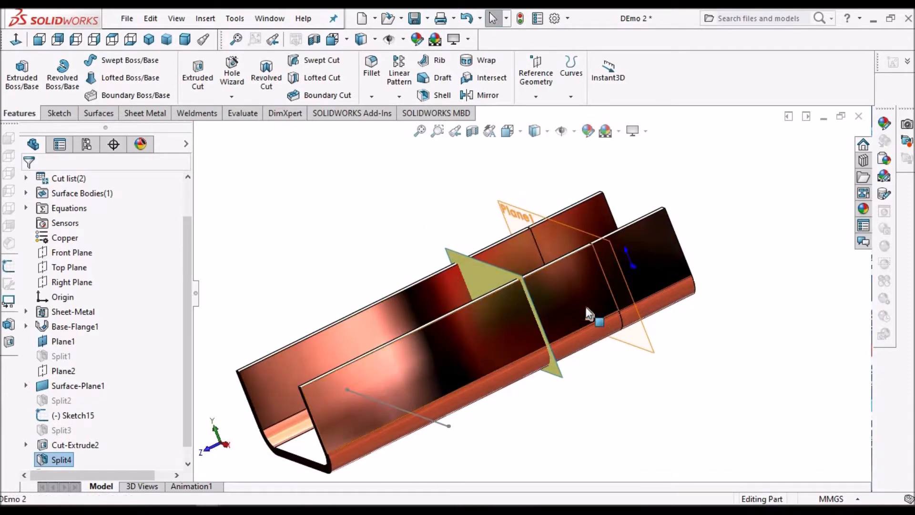
left_click(656, 269)
middle_click_drag(655, 269, 711, 312)
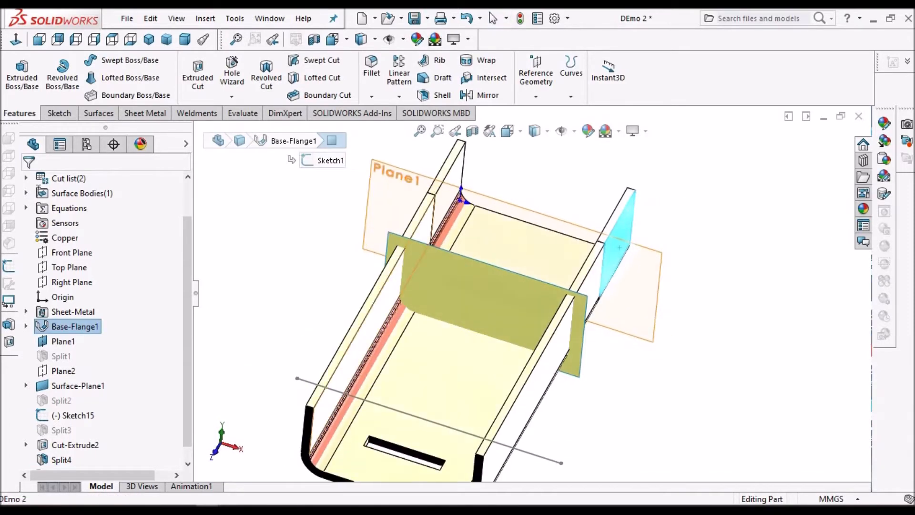
left_click(26, 209)
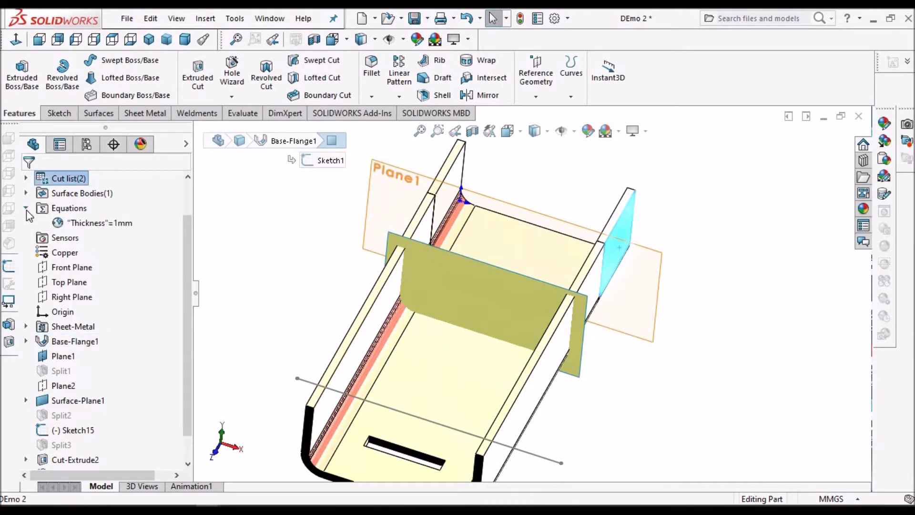
left_click(26, 209)
left_click(27, 195)
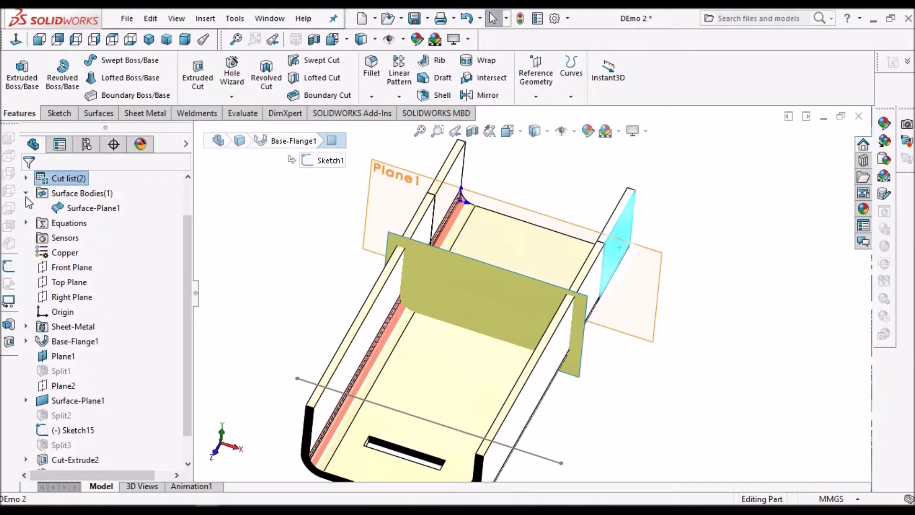
left_click(26, 194)
left_click(26, 179)
left_click(76, 193)
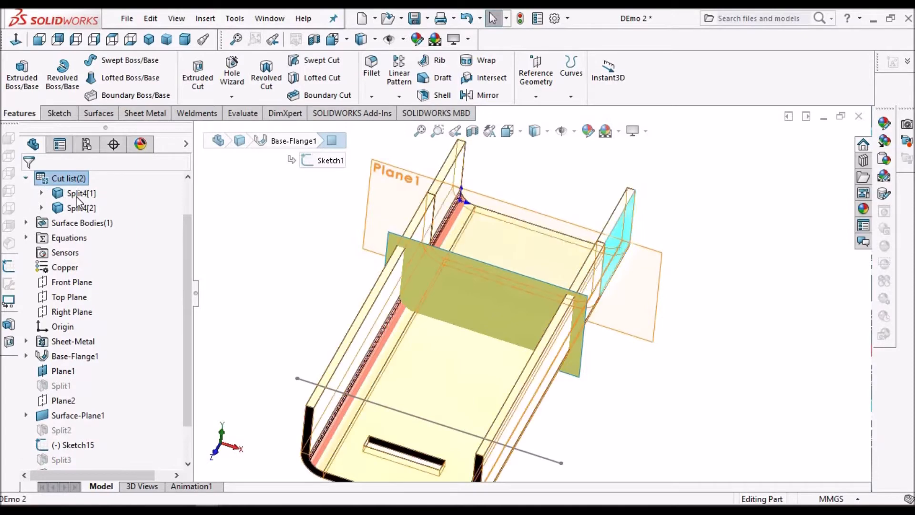
middle_click_drag(510, 270, 439, 178)
left_click(81, 208)
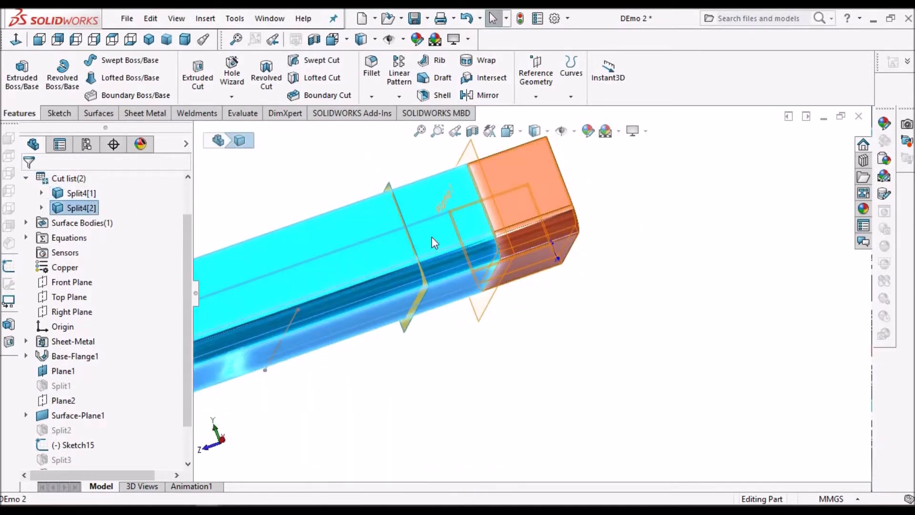
scroll(481, 257, "up", 3)
middle_click_drag(481, 256, 317, 213)
left_click(212, 235)
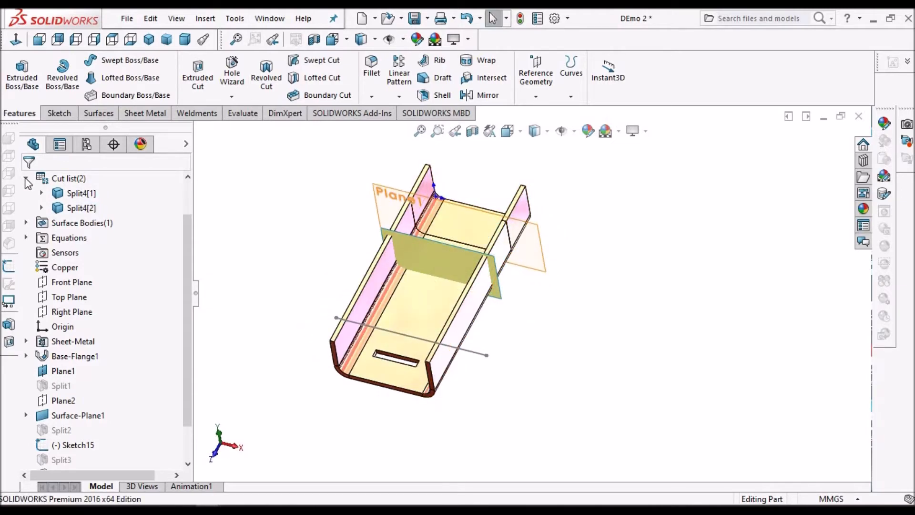
left_click(26, 178)
Step: Suppress the Split4 feature
left_click_drag(189, 420, 191, 458)
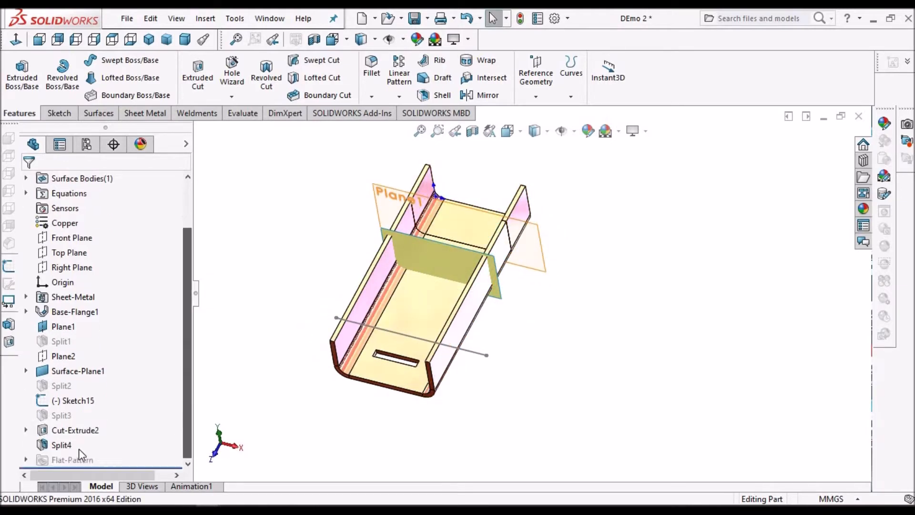
left_click(55, 442)
left_click(88, 414)
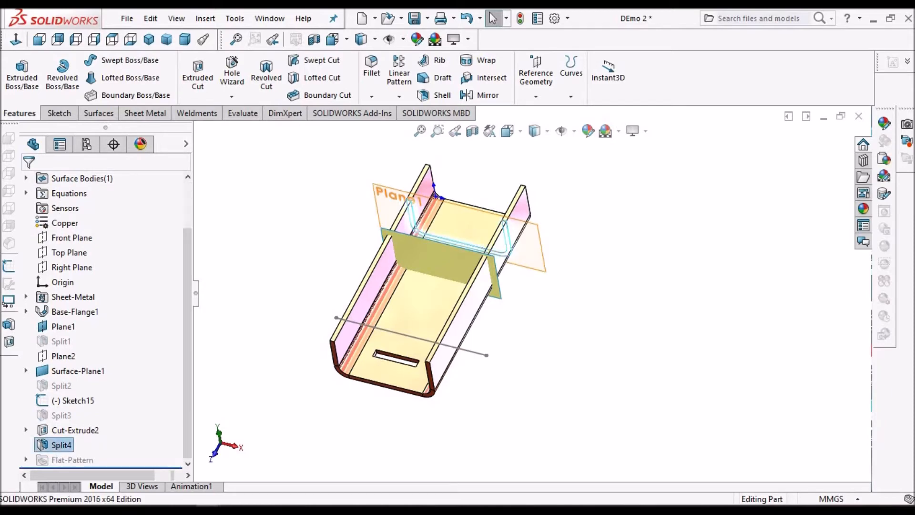
Step: Start a Split feature with the planar surface Surface-Plane1 as the trim tool and cut all bodies
scroll(481, 279, "down", 1)
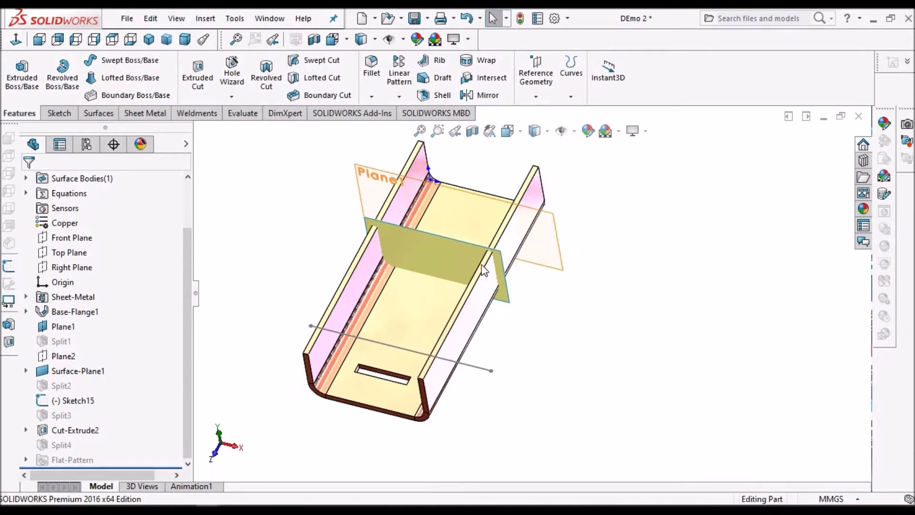
left_click(453, 259)
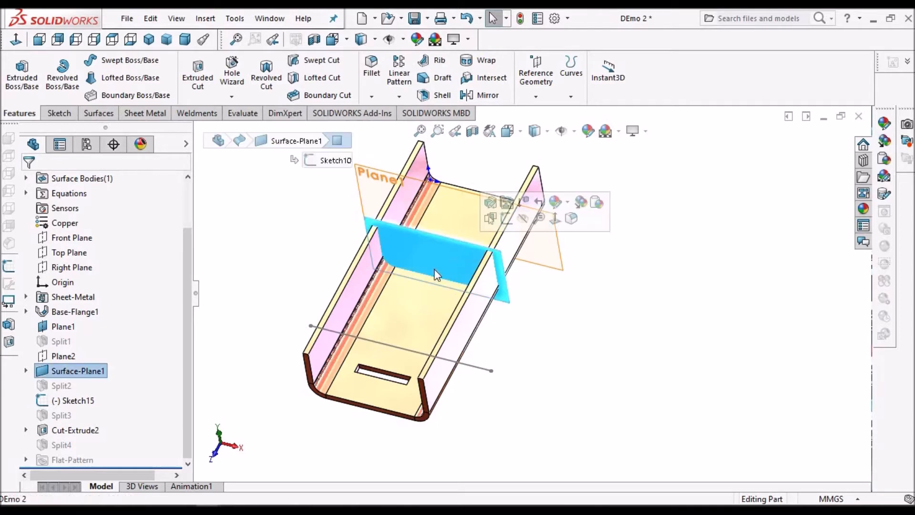
left_click(206, 19)
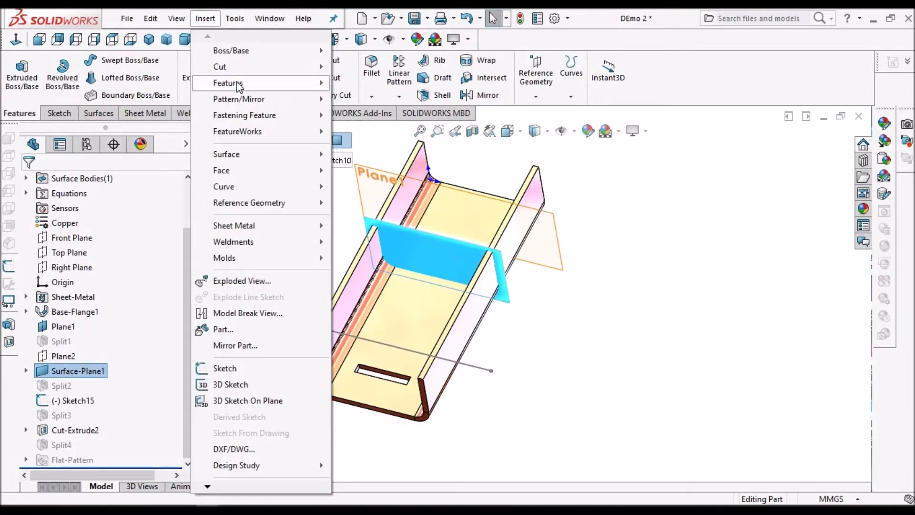
mouse_move(238, 85)
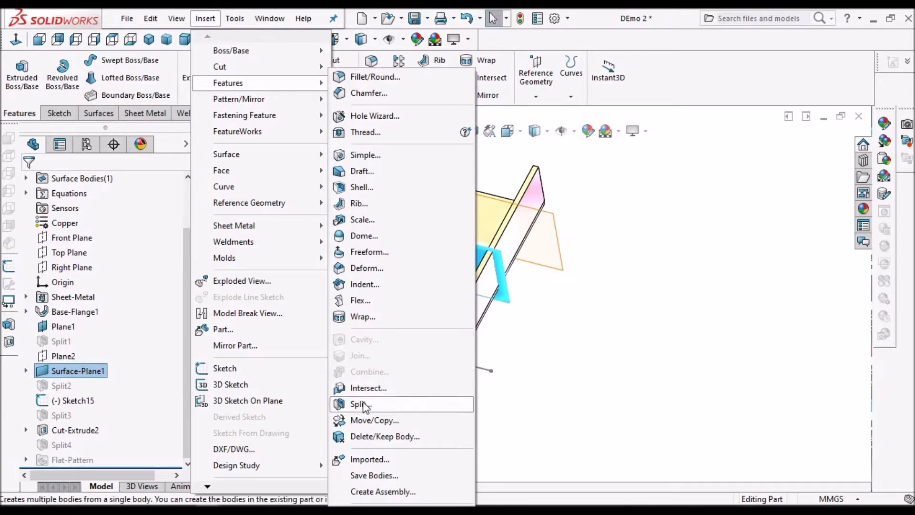
left_click(409, 404)
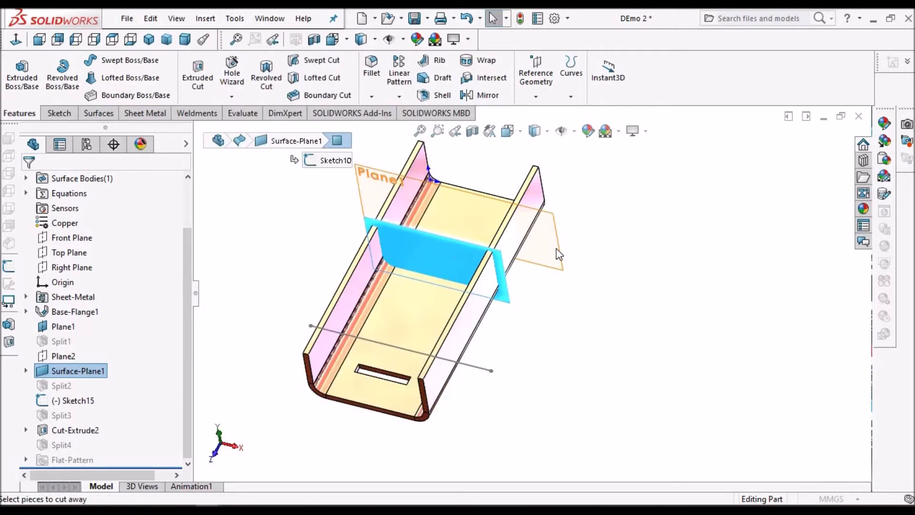
left_click(102, 380)
Step: Include resulting bodies 1 and 2 in the Surface-Plane1 split, turn off Consume cut bodies, and finish the feature
left_click_drag(186, 359, 187, 432)
left_click(43, 286)
left_click(43, 297)
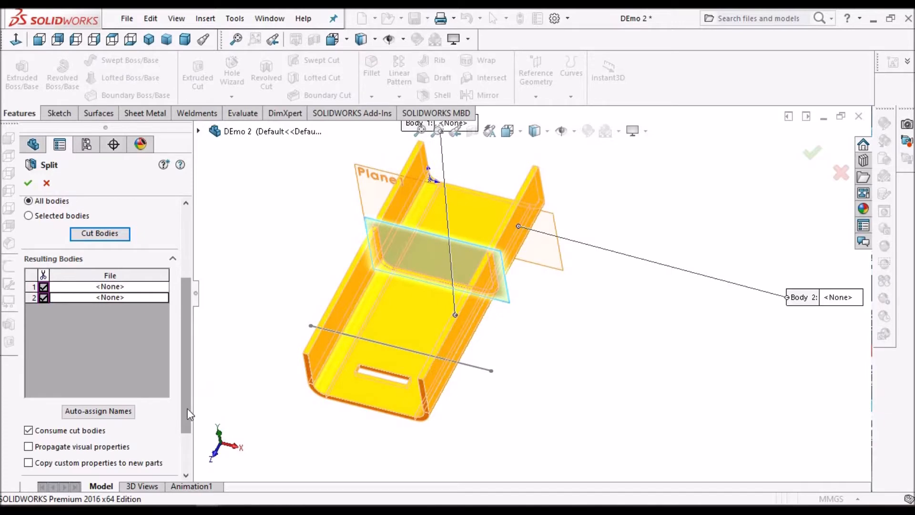
scroll(57, 388, "down", 3)
left_click(29, 382)
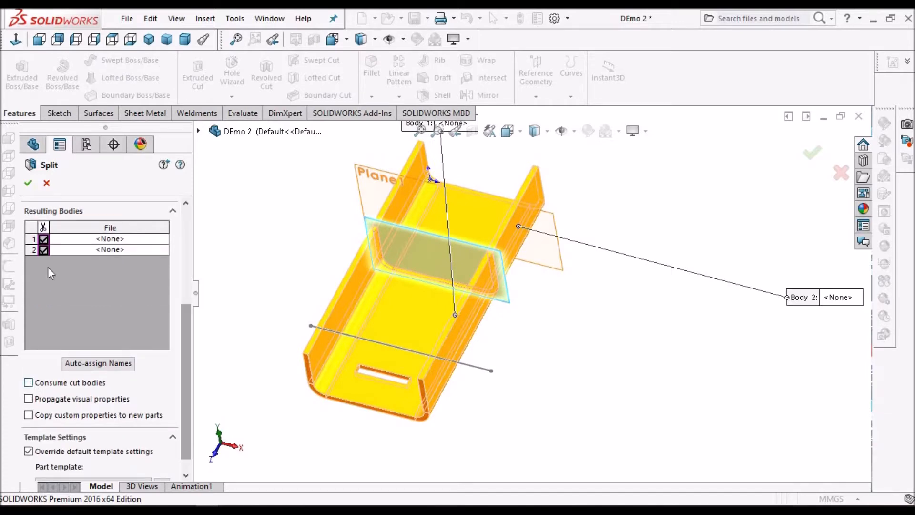
left_click(28, 182)
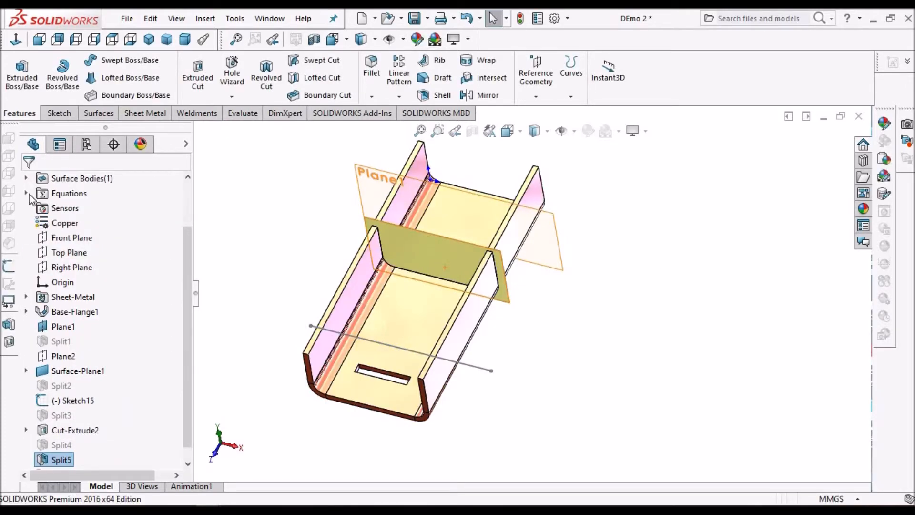
Step: Check the individual Split5 bodies in the cut list and suppress the Split5 feature
scroll(99, 264, "up", 3)
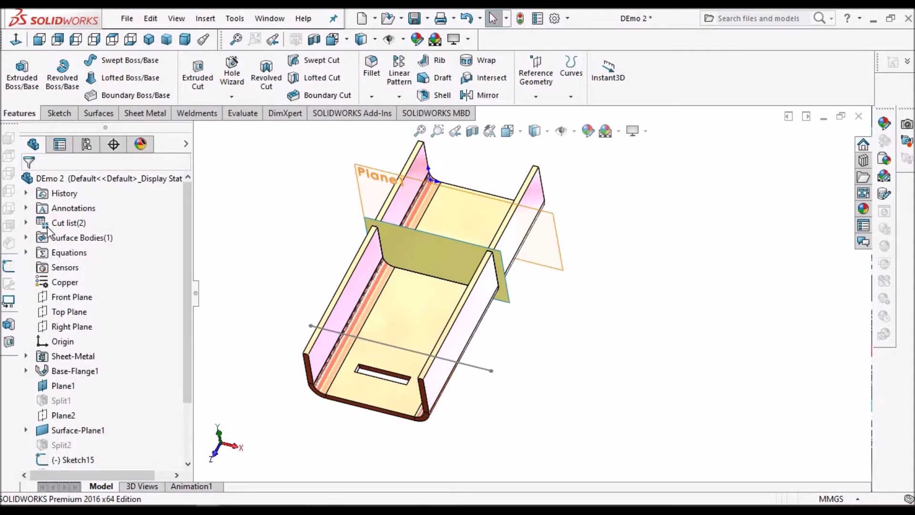
left_click(76, 238)
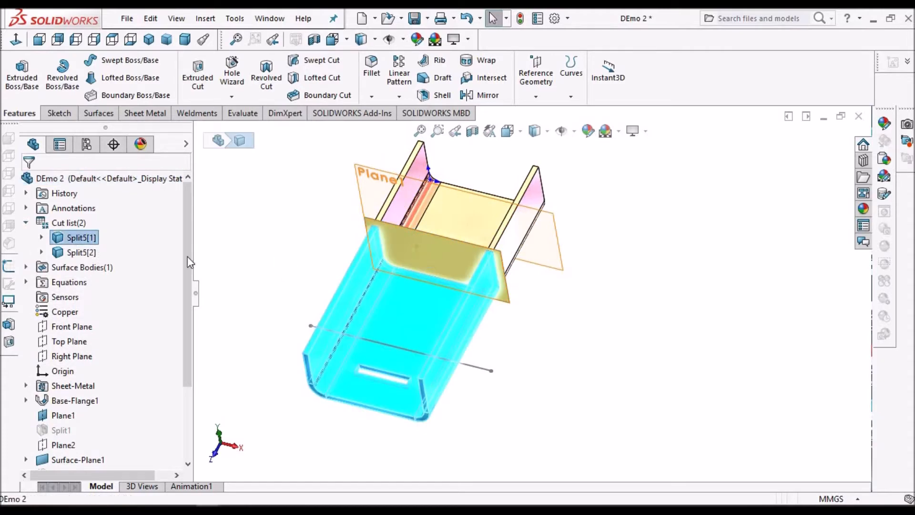
left_click(82, 253)
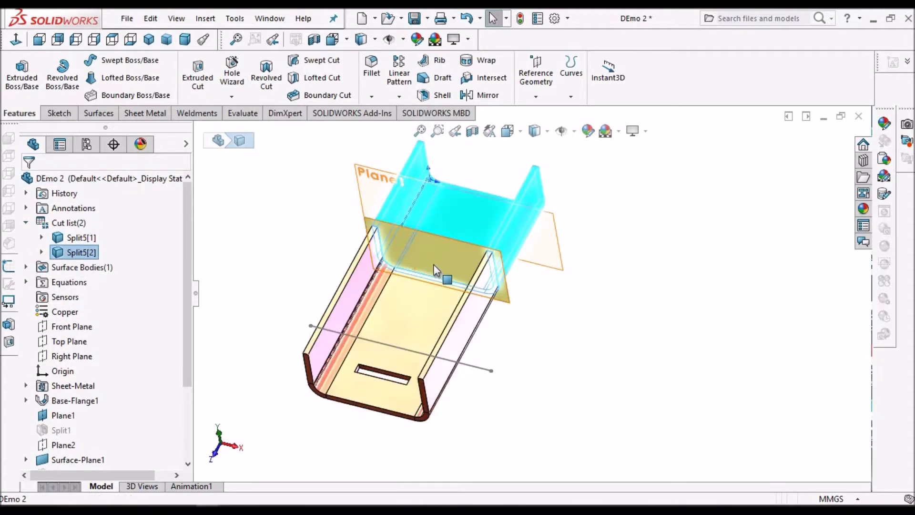
key("Delete")
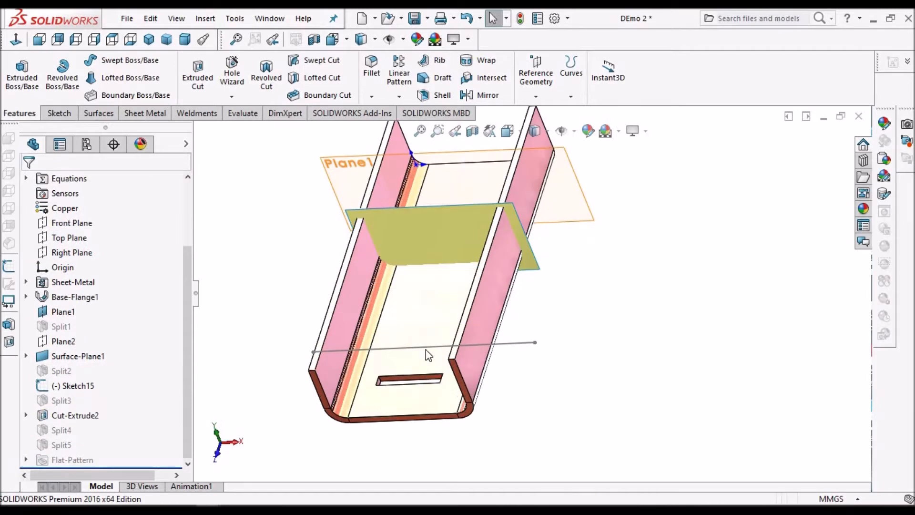
Step: Start a Split feature with the long inner face of the Cut-Extrude2 slot as the trim tool and cut all bodies
middle_click_drag(444, 273, 423, 380)
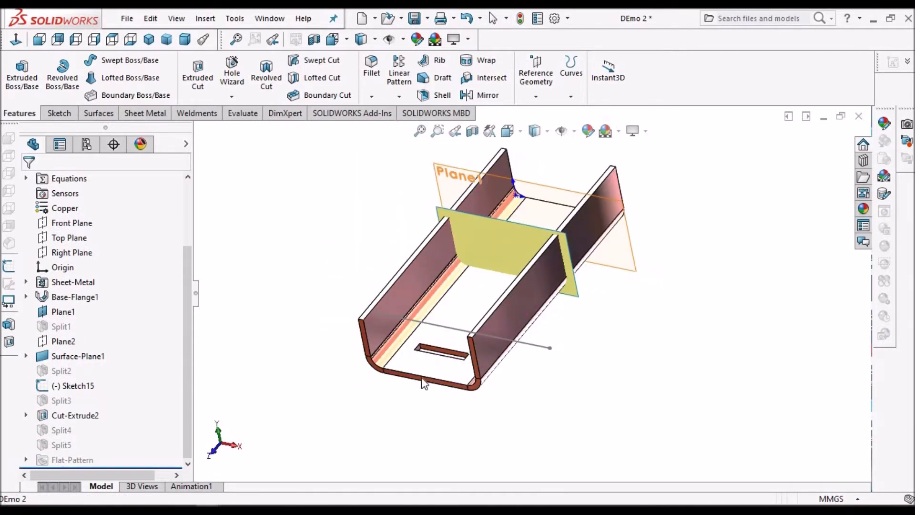
scroll(426, 375, "down", 2)
scroll(493, 314, "down", 3)
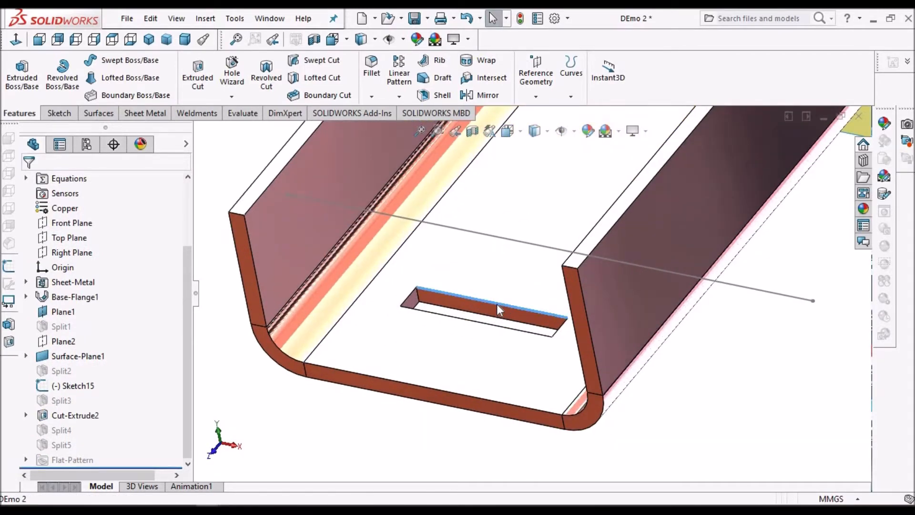
left_click(496, 322)
left_click(493, 317)
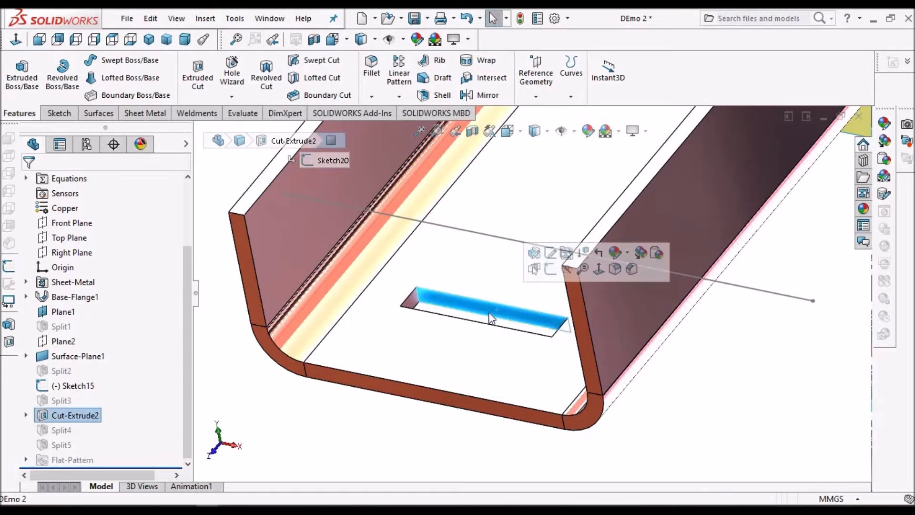
left_click(205, 19)
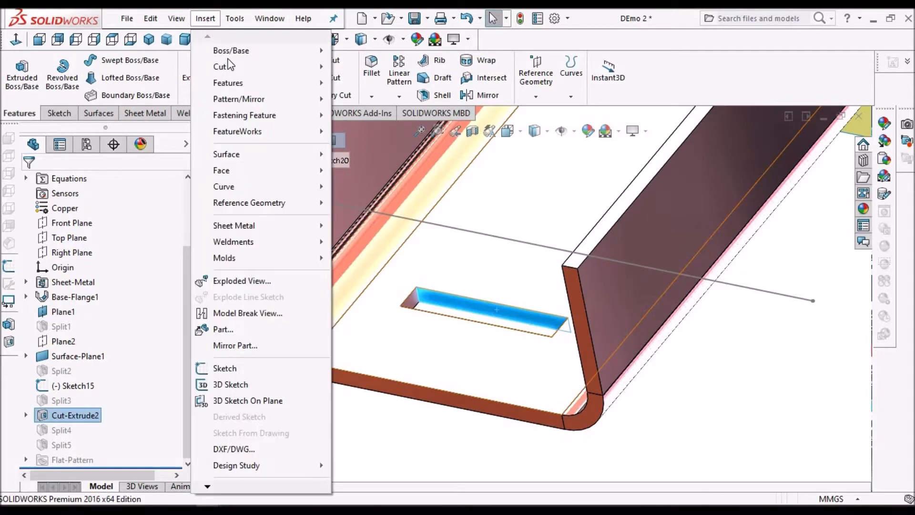
mouse_move(229, 85)
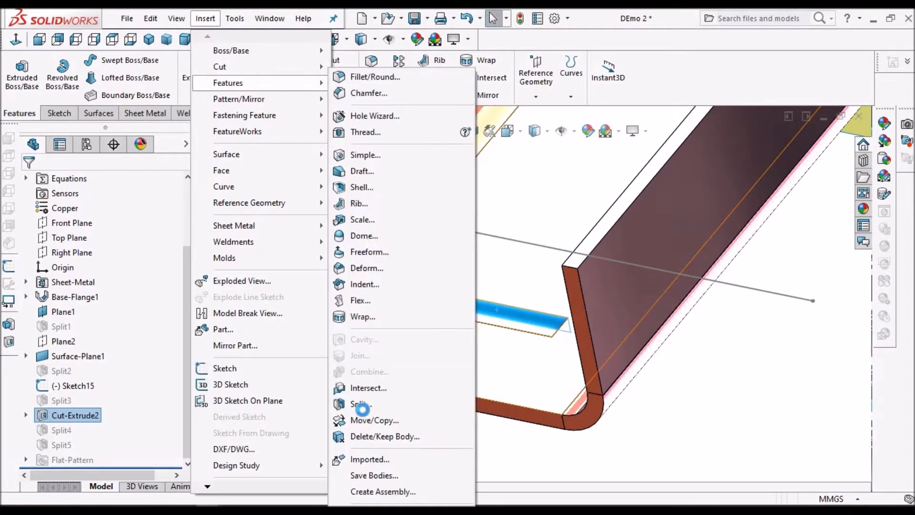
left_click(361, 405)
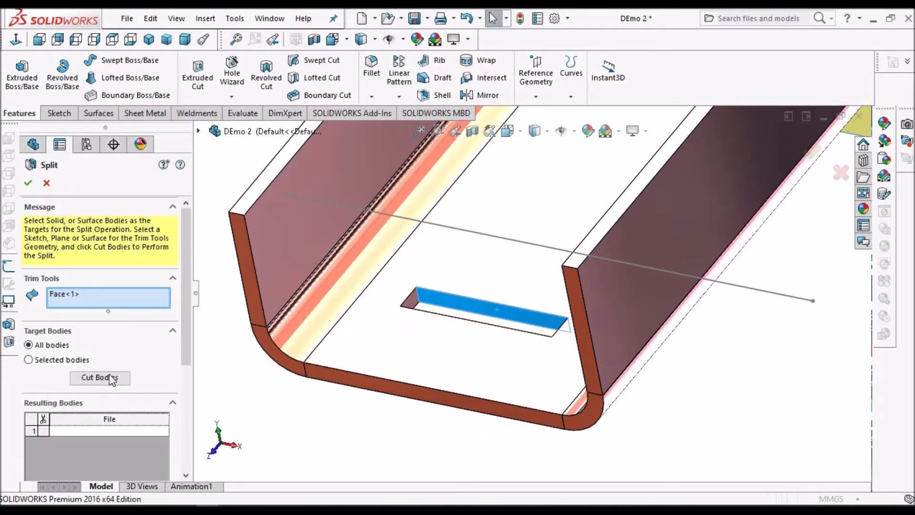
left_click(100, 377)
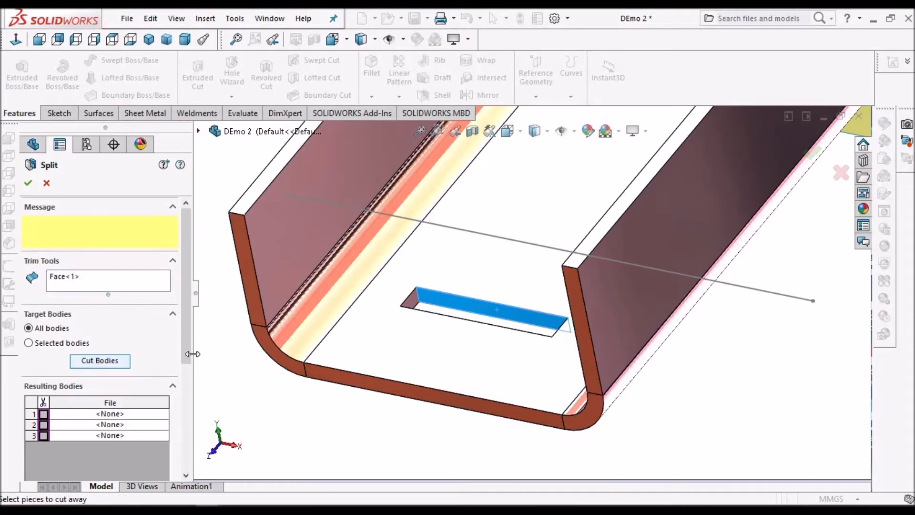
Step: Include resulting bodies 1 and 2 in the slot-face split, turn off Consume cut bodies, and finish the feature
scroll(187, 406, "down", 1)
left_click_drag(187, 407, 187, 414)
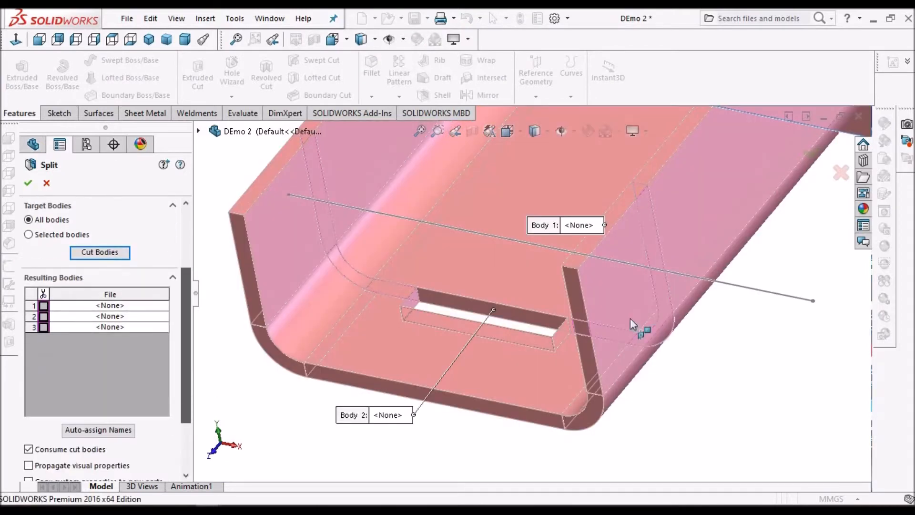
scroll(534, 294, "up", 3)
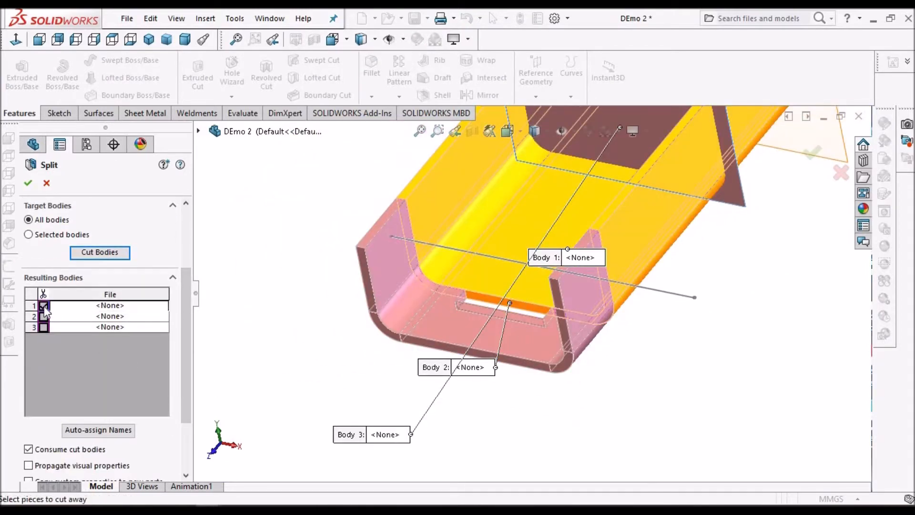
left_click(44, 306)
left_click(43, 316)
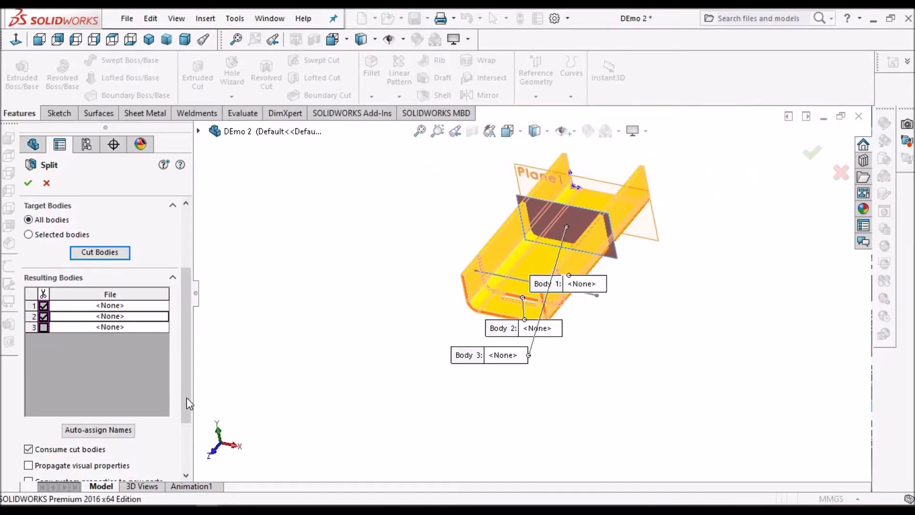
scroll(180, 465, "down", 3)
left_click(28, 364)
left_click(28, 184)
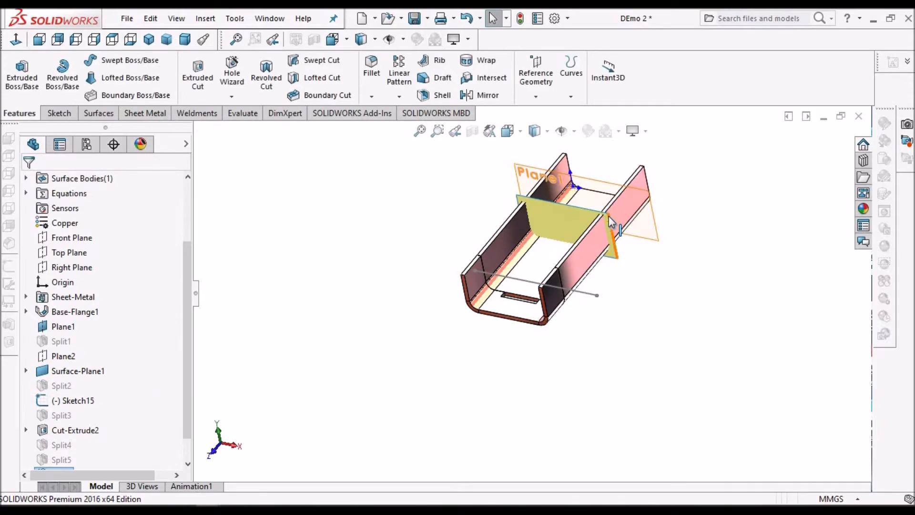
Step: Examine the Split6 feature and its individual bodies in the cut list on both sides of the slot face
left_click(188, 463)
left_click(56, 445)
left_click(56, 445)
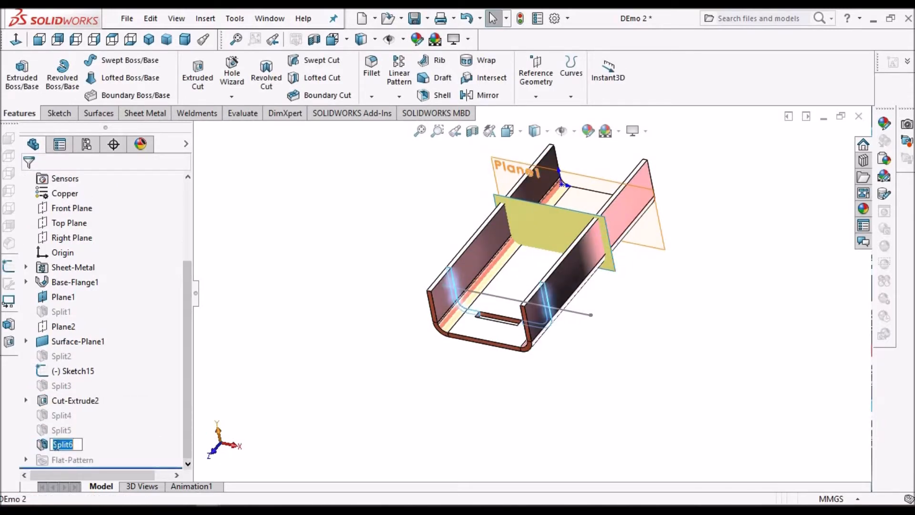
left_click(205, 295)
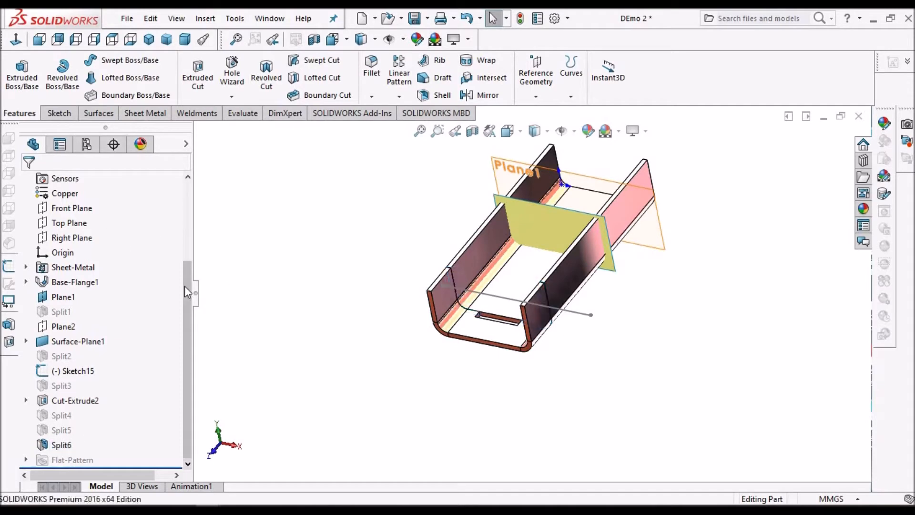
left_click(185, 203)
left_click(81, 237)
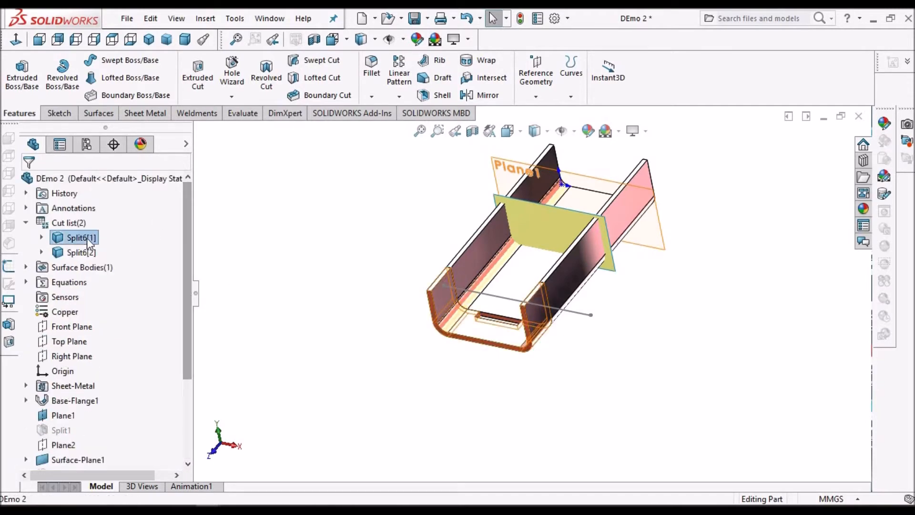
scroll(534, 313, "down", 5)
left_click(81, 252)
scroll(508, 326, "up", 2)
scroll(663, 300, "up", 3)
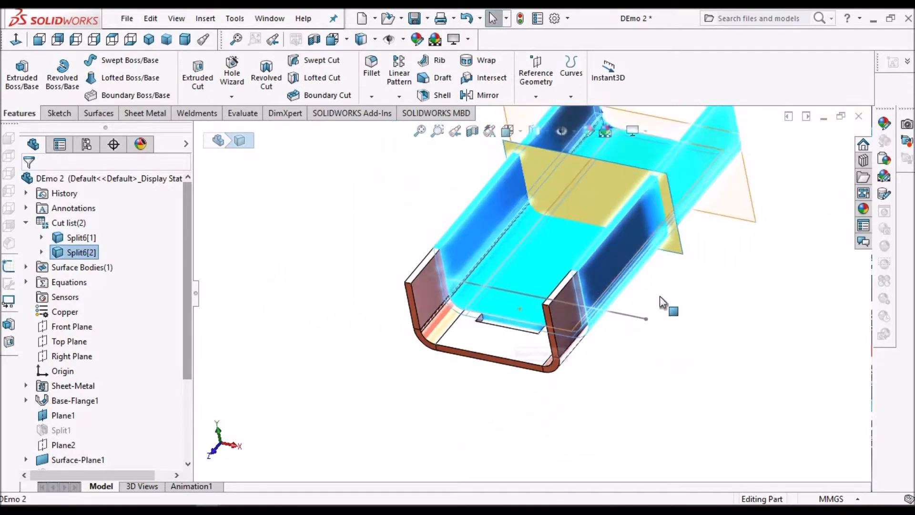
left_click(667, 305)
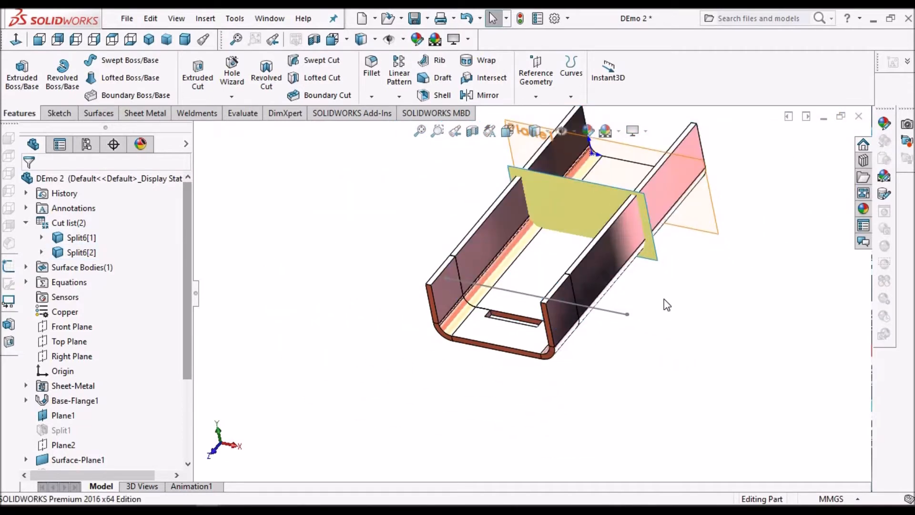
Step: Suppress the Split6 feature
left_click_drag(189, 372, 190, 443)
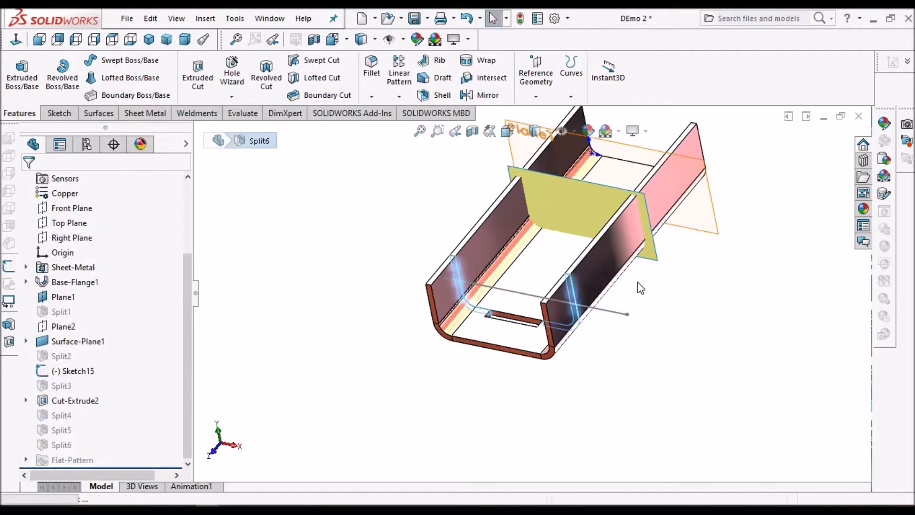
scroll(598, 318, "down", 2)
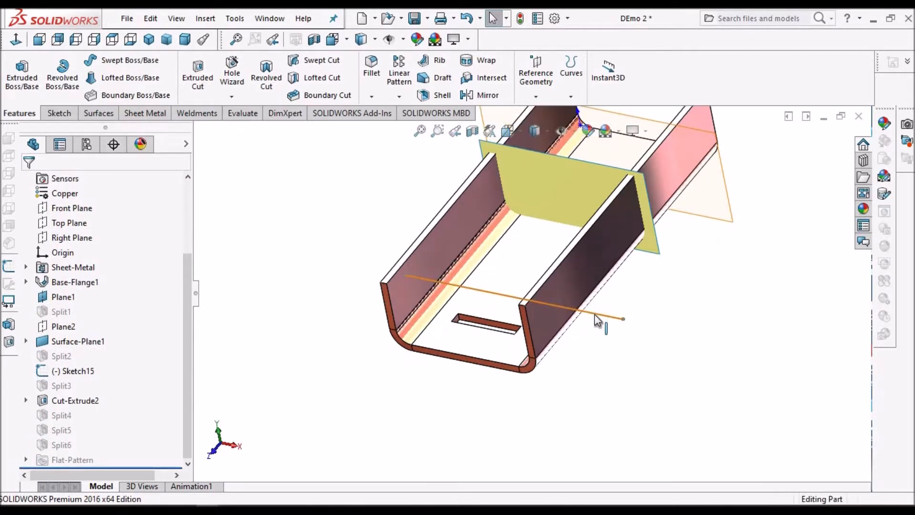
Step: Start a Split feature with the Sketch15 line across the channel as the trim tool and cut all bodies
left_click(597, 316)
mouse_move(607, 300)
middle_mouse_down()
mouse_move(616, 310)
mouse_move(599, 394)
mouse_move(486, 398)
mouse_move(529, 374)
middle_mouse_up()
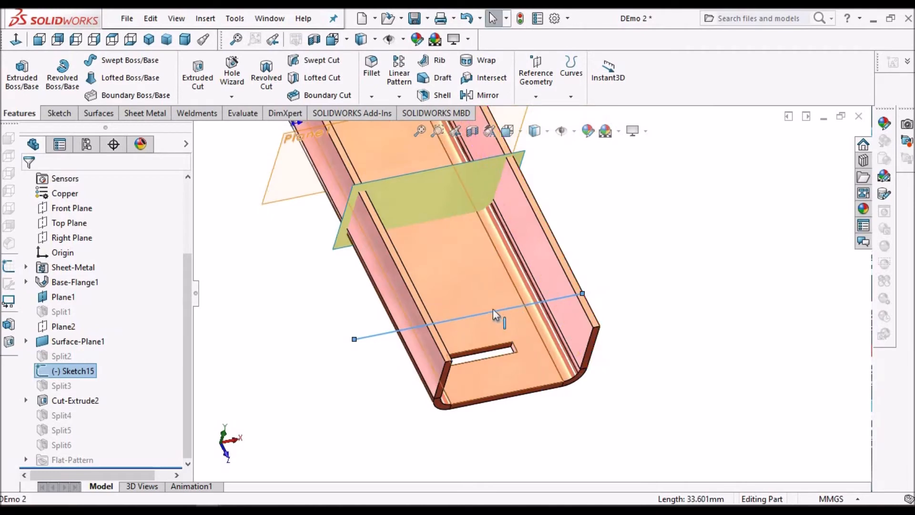
left_click(468, 318)
left_click(444, 342)
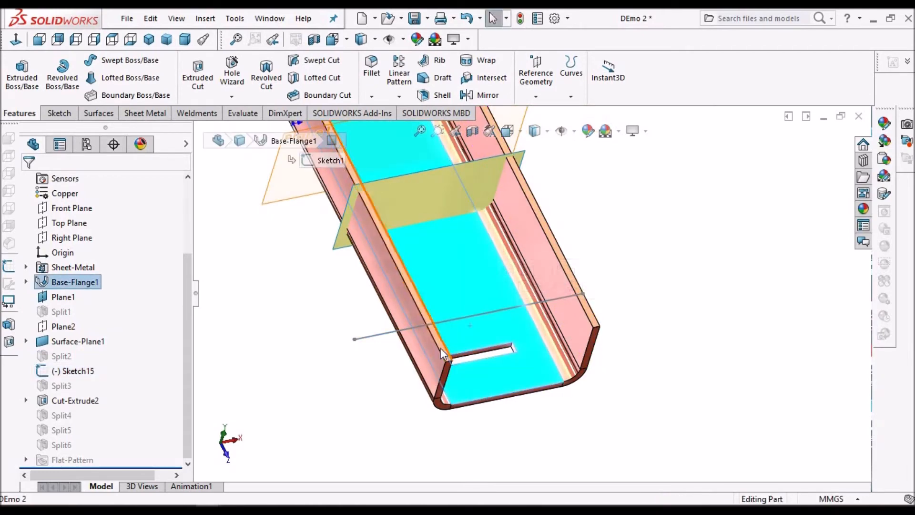
left_click(441, 349)
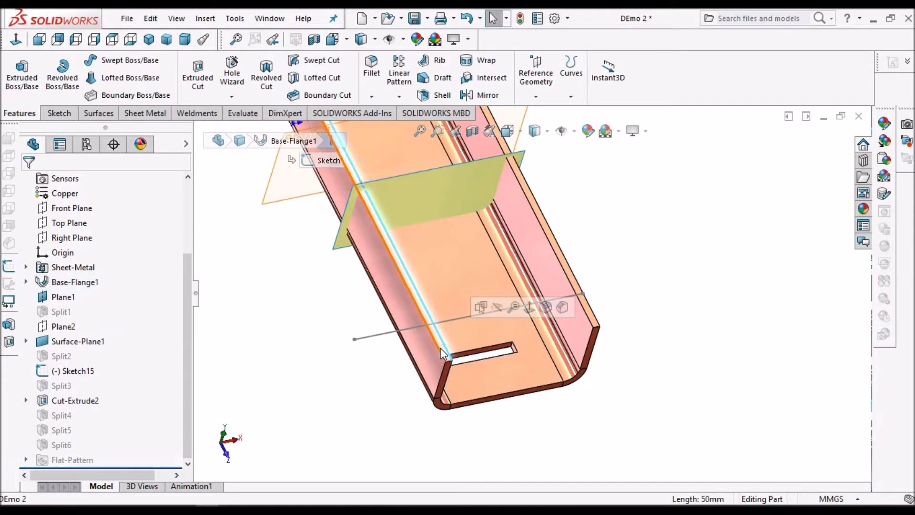
left_click(365, 337)
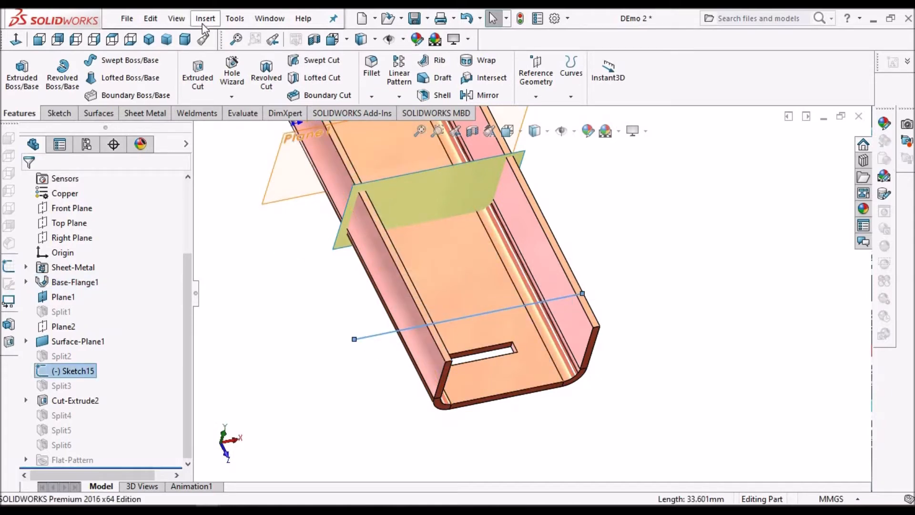
left_click(202, 24)
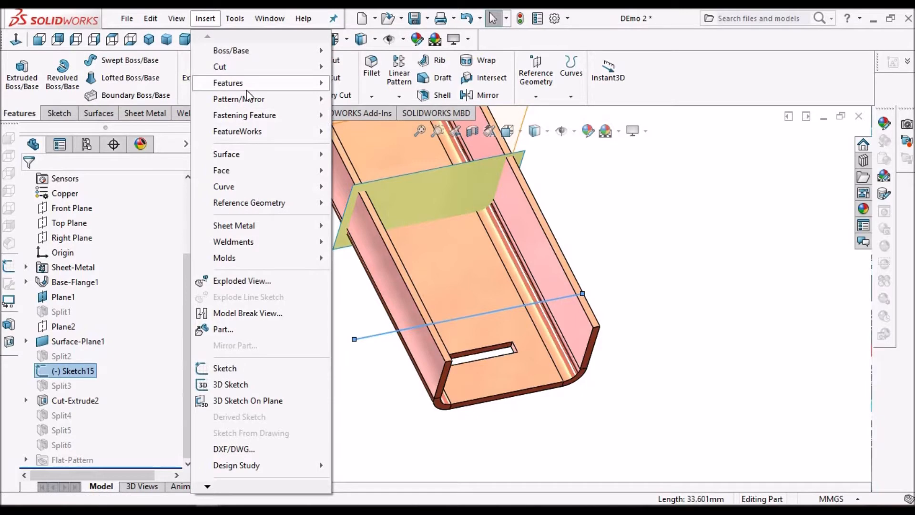
mouse_move(247, 85)
left_click(355, 404)
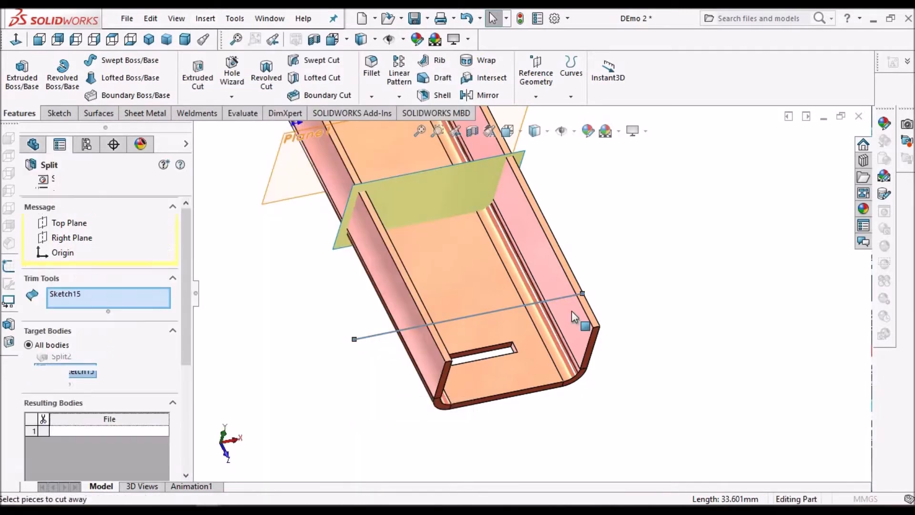
mouse_move(571, 311)
middle_mouse_down()
mouse_move(532, 268)
mouse_move(231, 345)
middle_mouse_up()
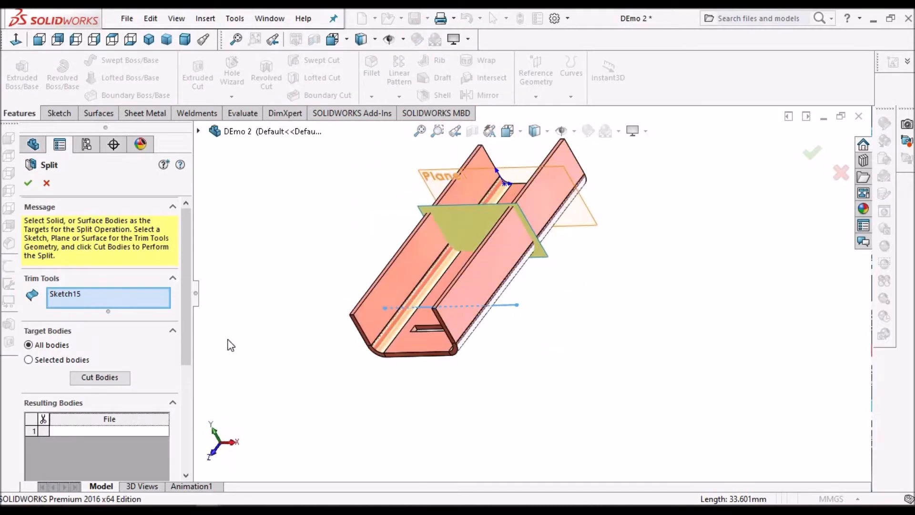
left_click(90, 379)
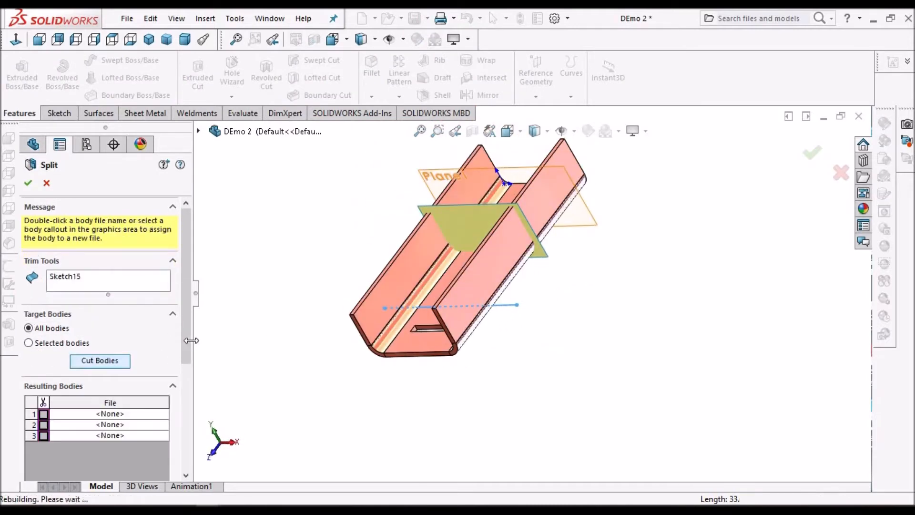
Step: Include resulting bodies 1 and 2 in the split along the Sketch15 line and finish the feature
scroll(186, 339, "down", 3)
left_click(43, 337)
left_click(44, 347)
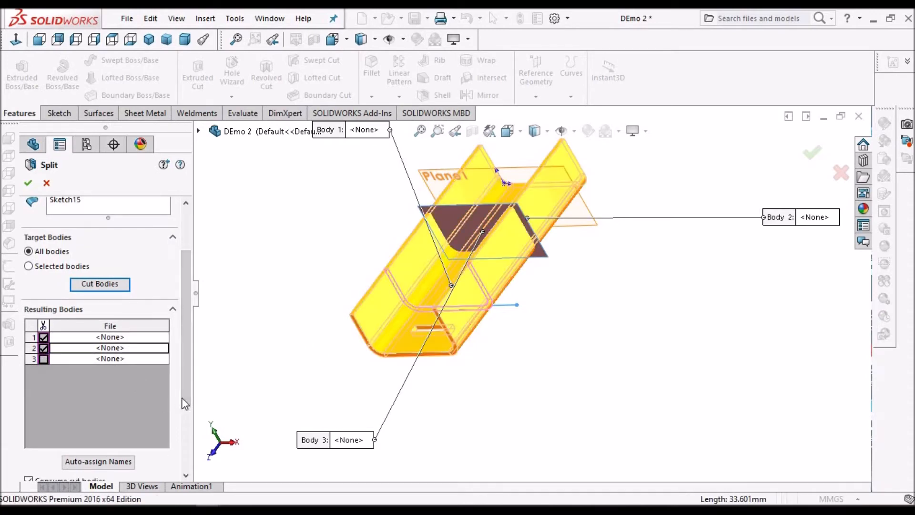
scroll(186, 436, "down", 3)
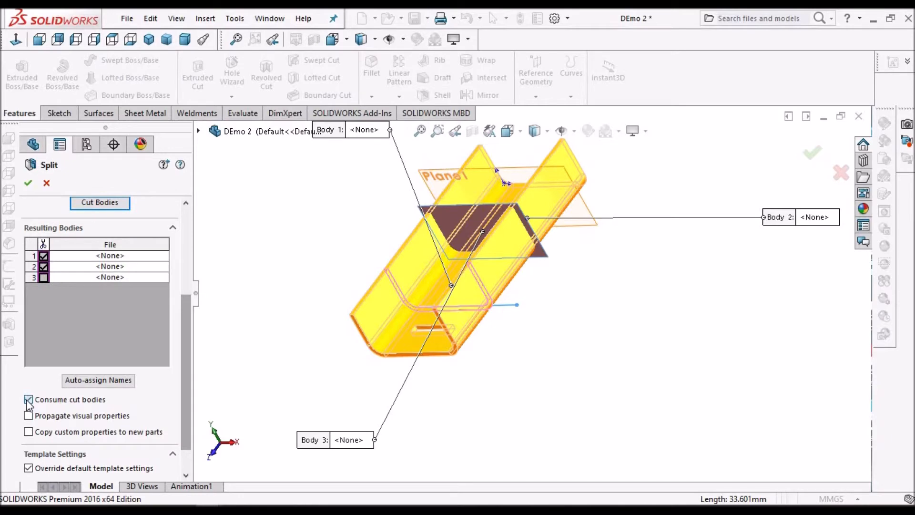
left_click(28, 184)
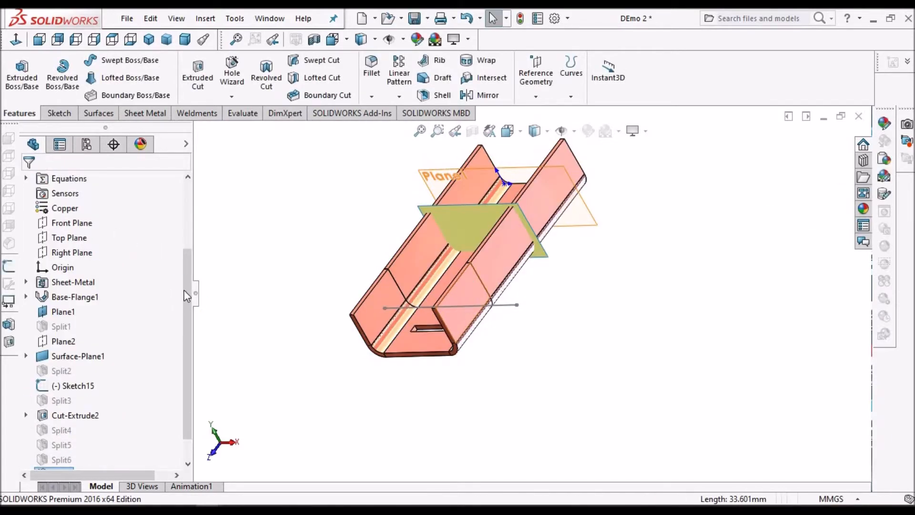
Step: Examine the Split7 bodies in the cut list one by one and inspect the channel on both sides of the sketch line
left_click_drag(187, 276, 186, 217)
left_click(71, 237)
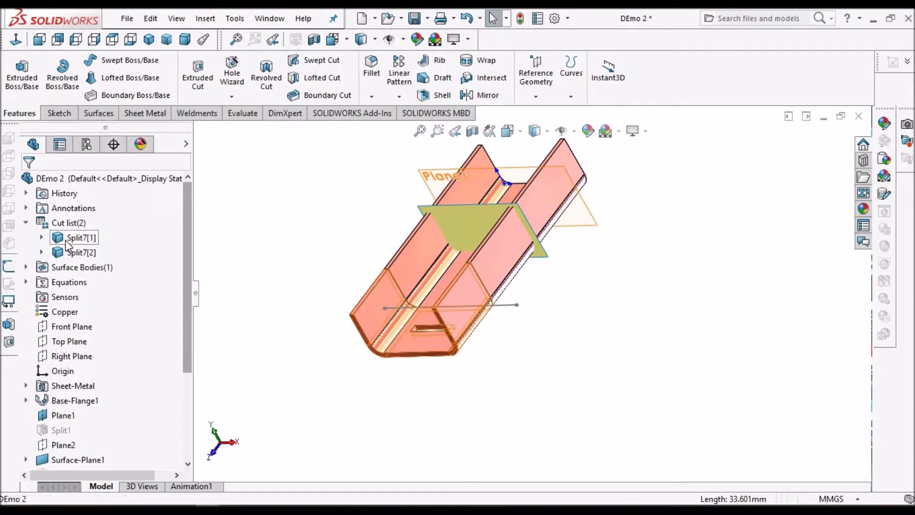
scroll(419, 288, "down", 3)
middle_click_drag(419, 288, 542, 370)
scroll(493, 321, "down", 3)
middle_click_drag(493, 320, 520, 305)
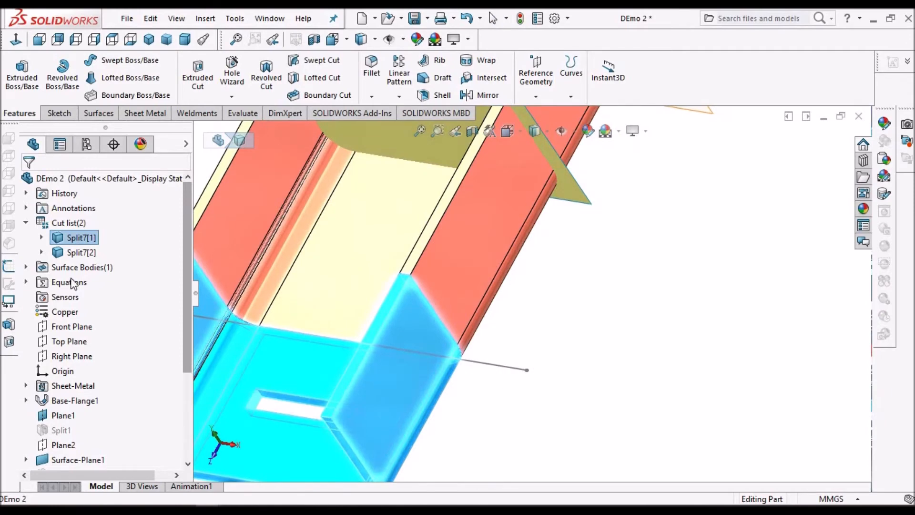
left_click(82, 252)
scroll(395, 249, "up", 7)
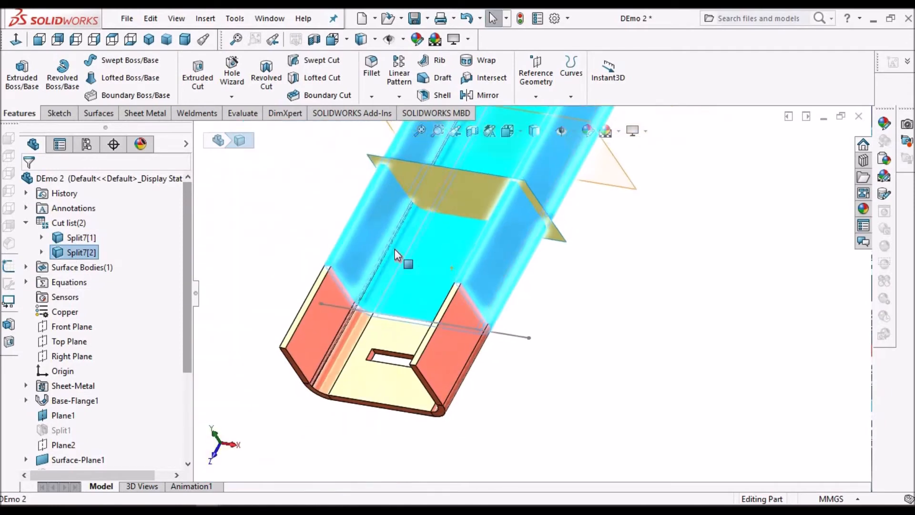
left_click(351, 231)
scroll(482, 242, "down", 4)
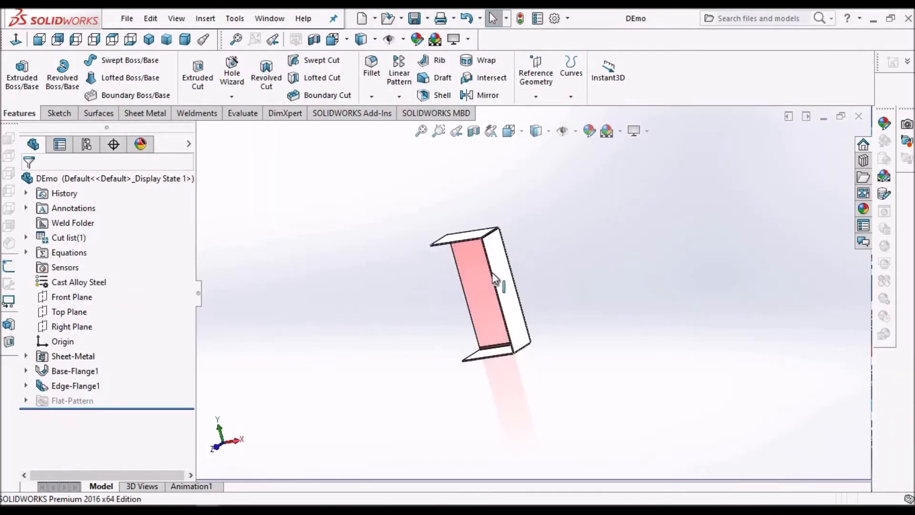
Step: In the DEmo part, start a sketch on the large flat face of the base flange
mouse_move(501, 281)
middle_mouse_down()
mouse_move(568, 250)
mouse_move(502, 300)
mouse_move(508, 291)
middle_mouse_up()
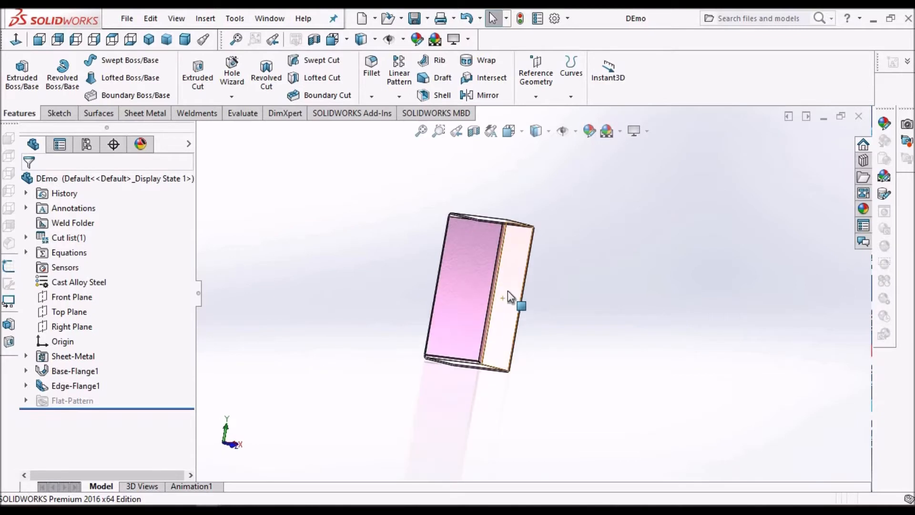
scroll(508, 290, "down", 2)
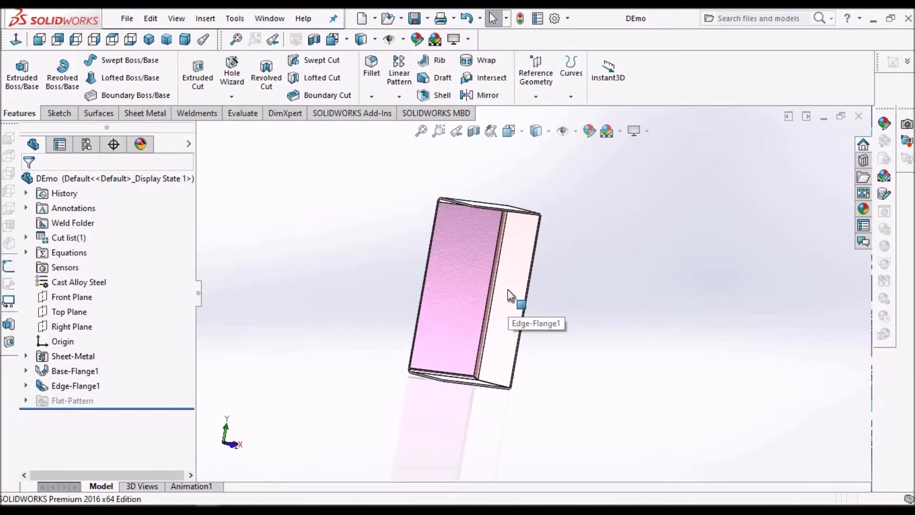
middle_click_drag(466, 298, 468, 307)
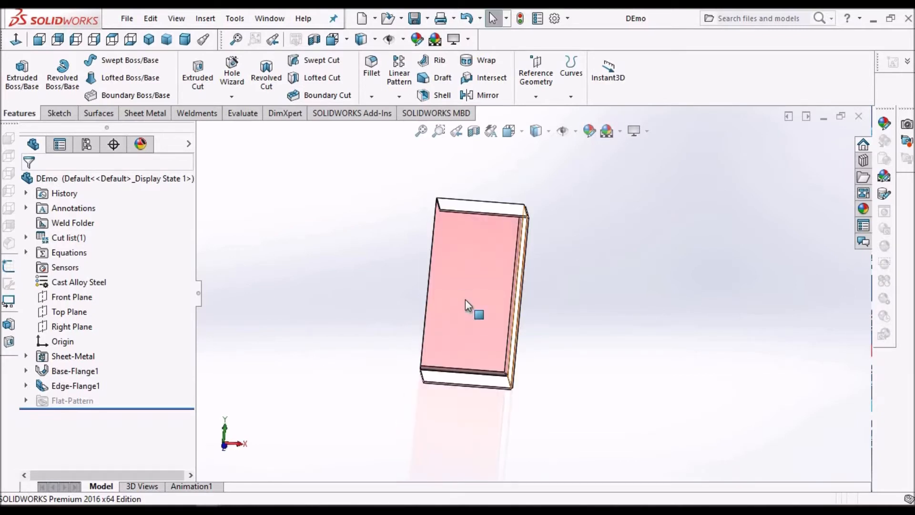
left_click(468, 308)
left_click(54, 115)
left_click(18, 72)
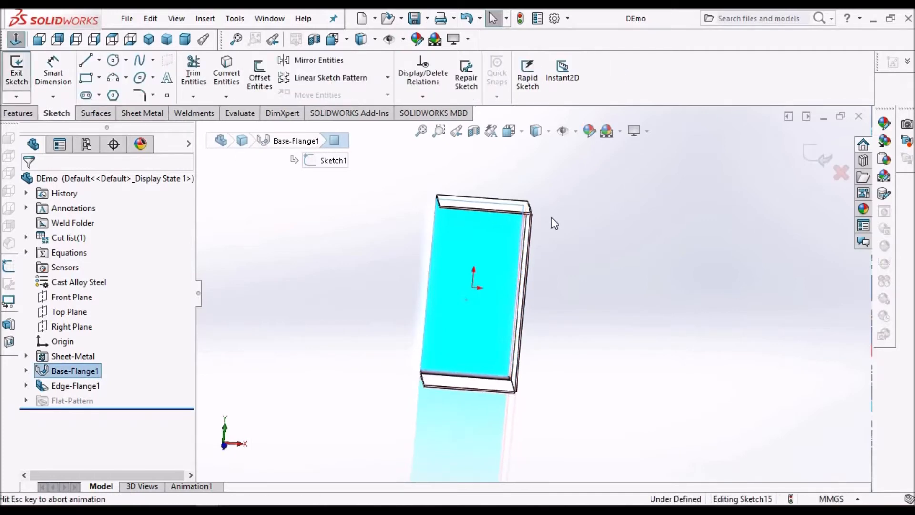
Step: Sketch a horizontal line about 72.5 mm long across the full plate width, level with the origin
left_click(86, 60)
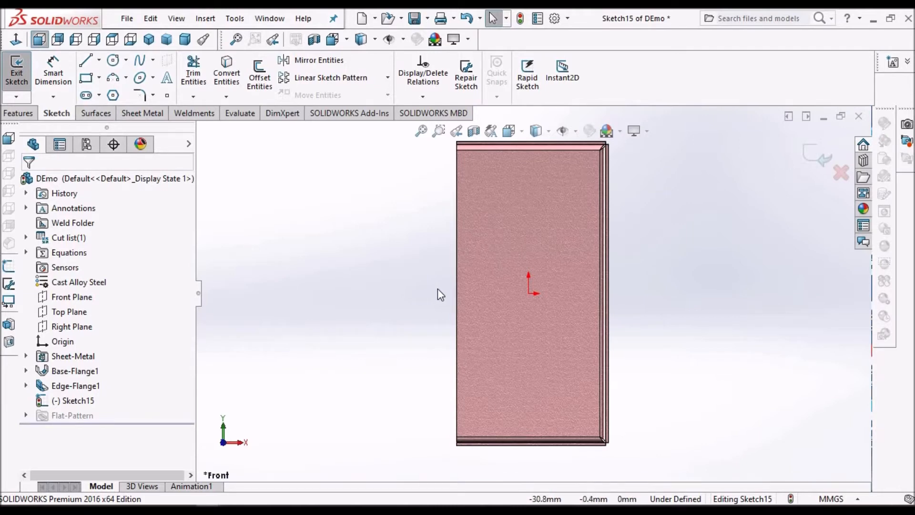
left_click(85, 62)
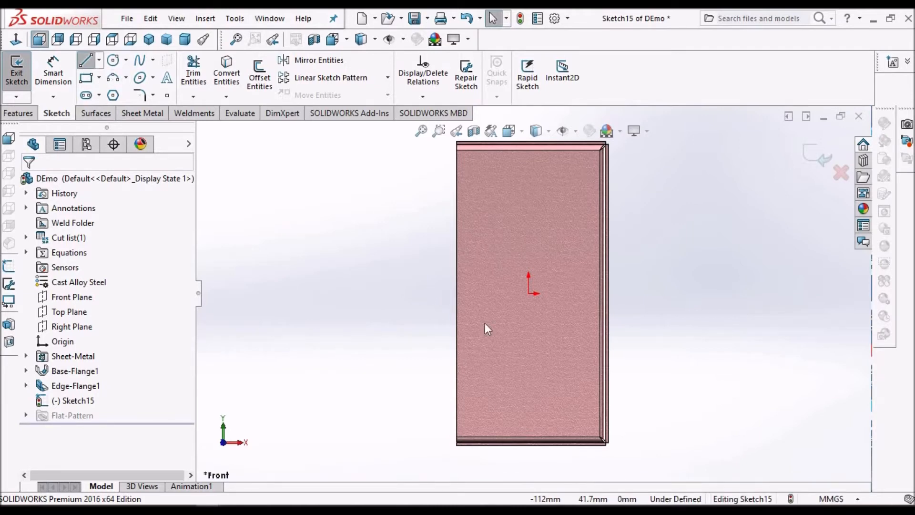
left_click(442, 295)
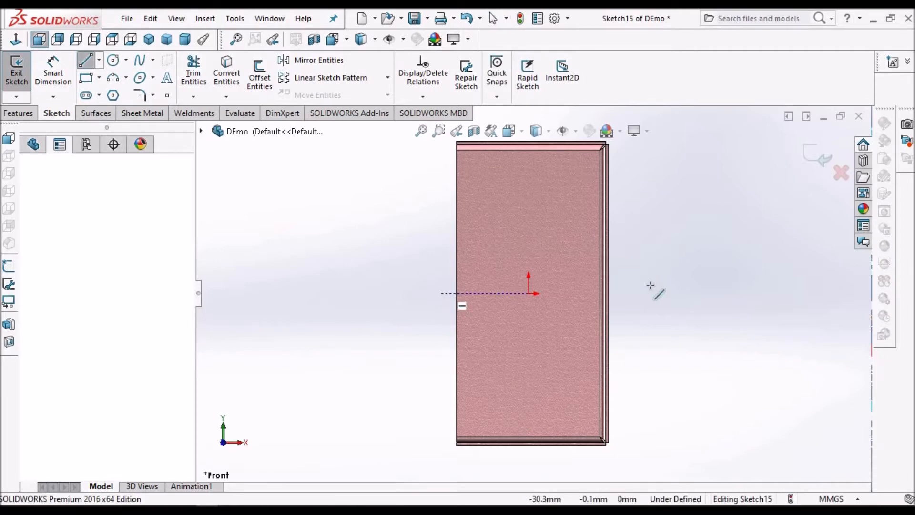
left_click(649, 295)
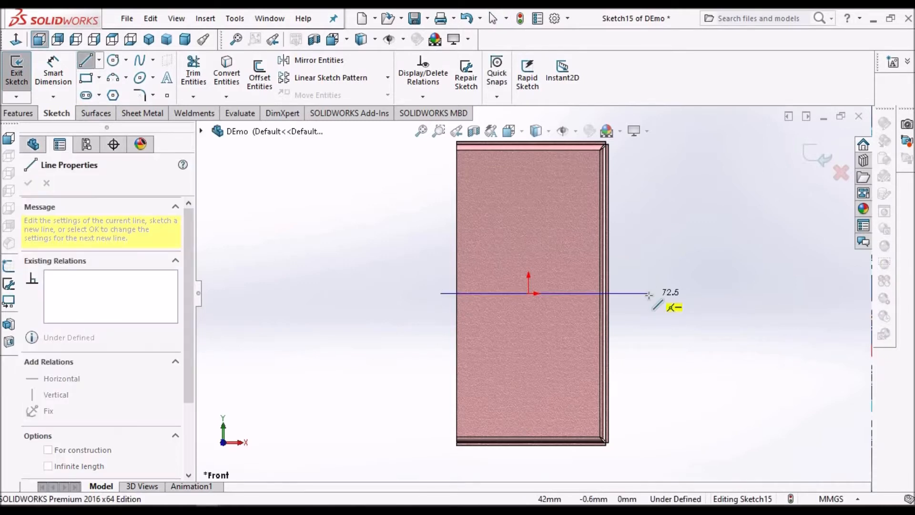
right_click(383, 253)
left_click(413, 261)
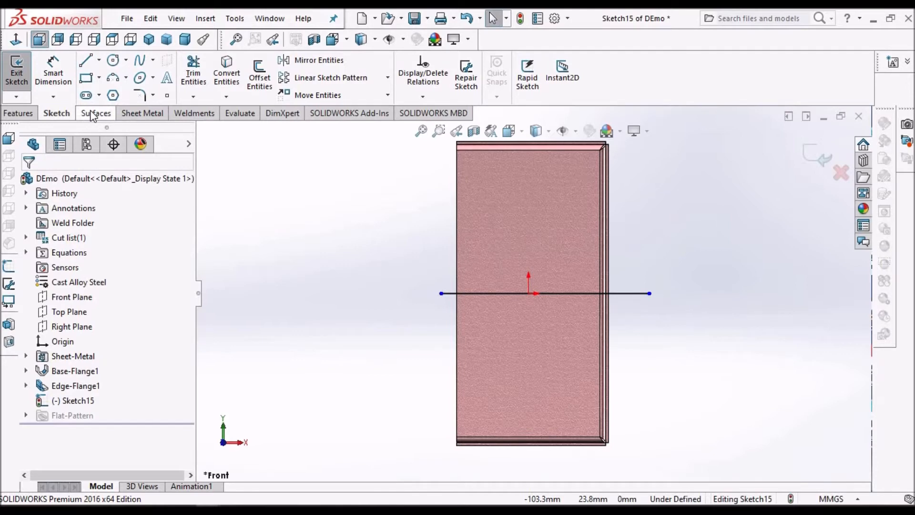
Step: Start a Split feature with the new Sketch15 line as the trim tool and cut the part
left_click(205, 18)
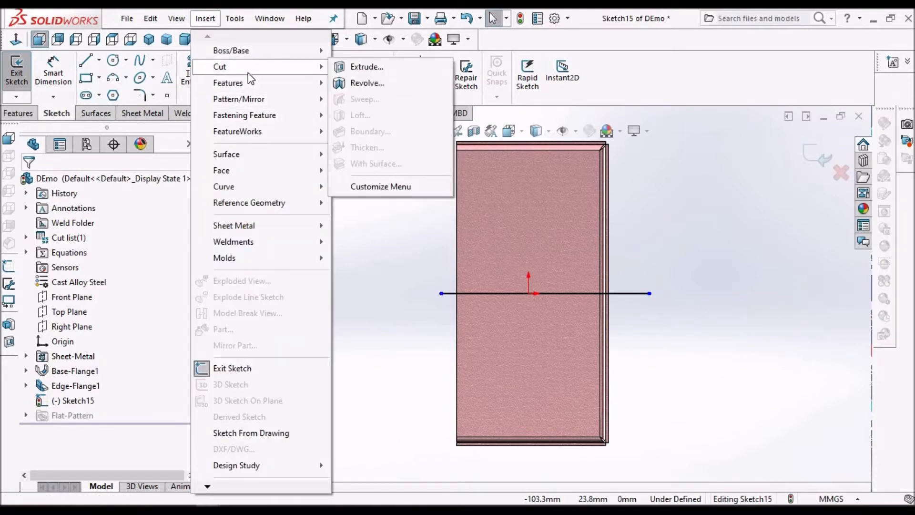
mouse_move(249, 82)
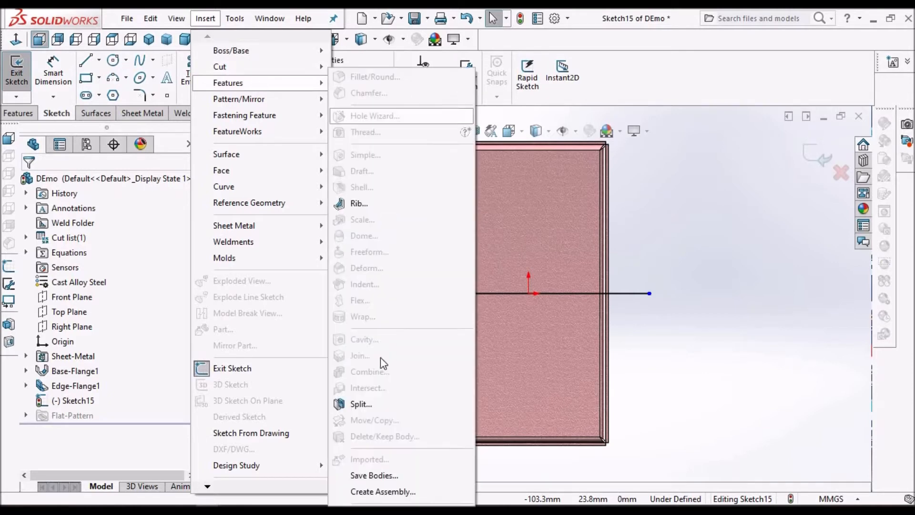
left_click(363, 404)
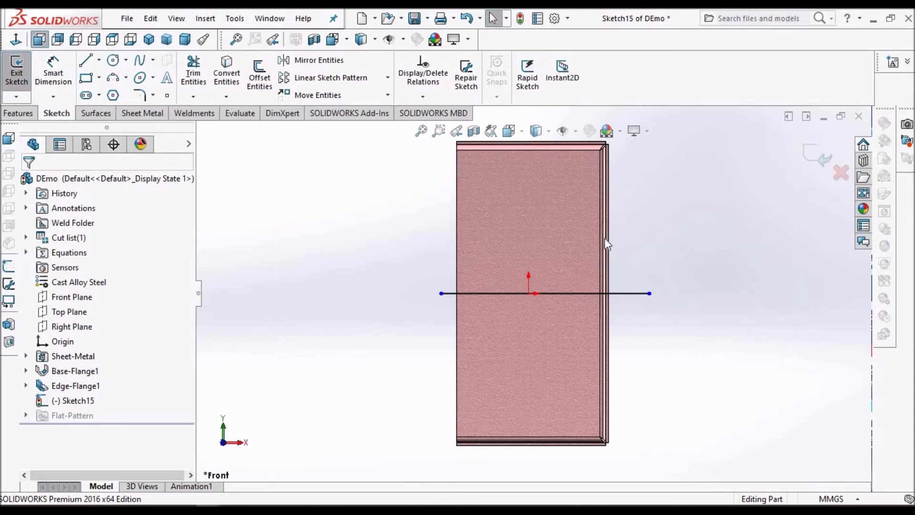
middle_click_drag(600, 243, 545, 267)
left_click(86, 307)
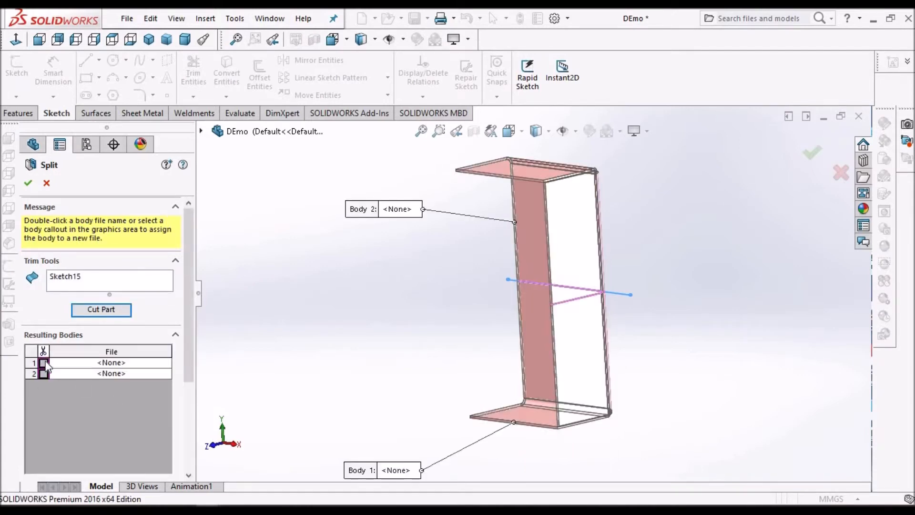
Step: Include resulting bodies 1 and 2 in the split and finish the feature
left_click(44, 363)
left_click(43, 374)
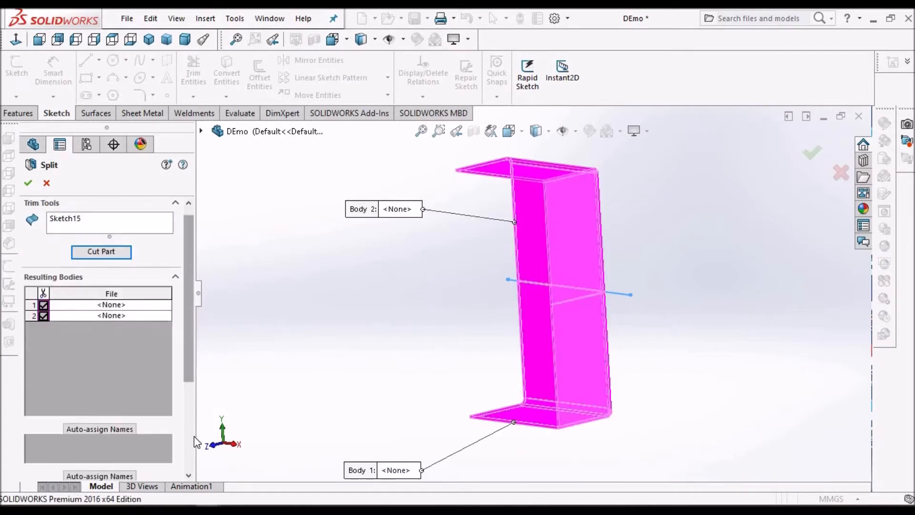
scroll(193, 436, "down", 2)
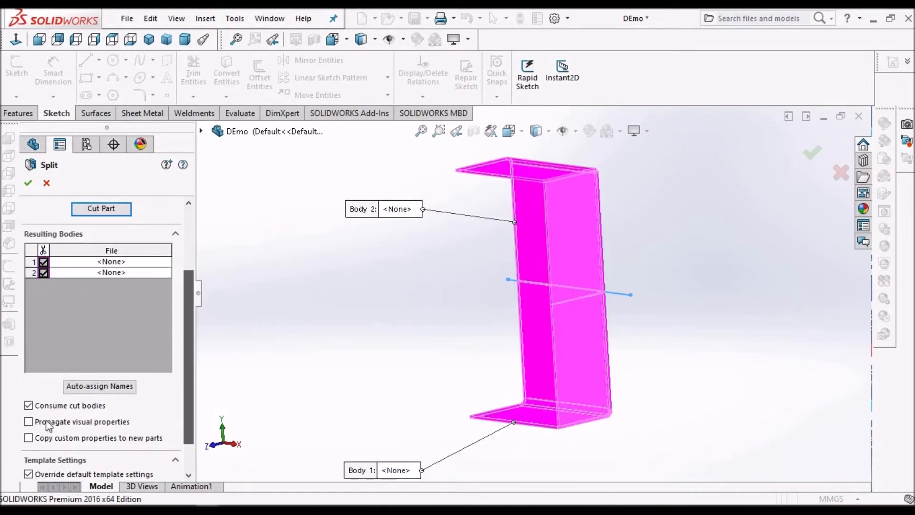
left_click(28, 183)
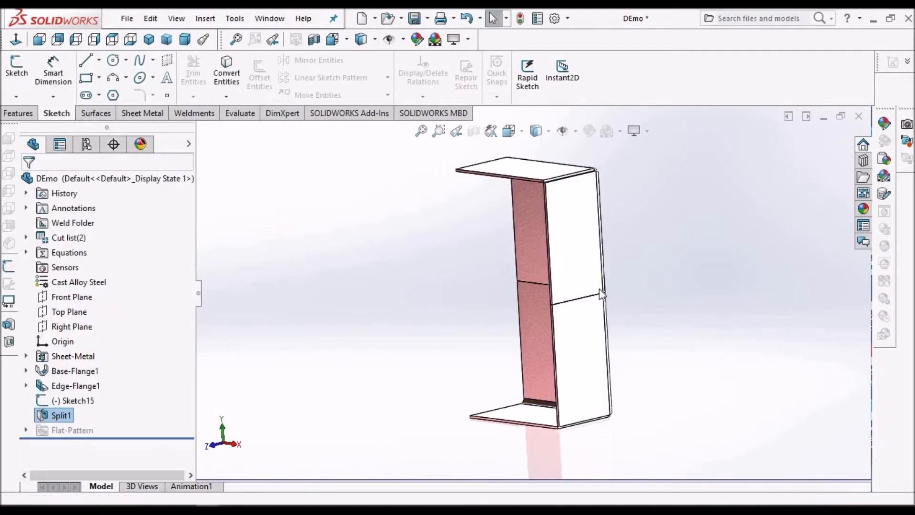
Step: Examine the split across the plate and flange, and both Split1 bodies in the cut list
scroll(599, 289, "down", 4)
middle_click_drag(608, 301, 660, 282)
scroll(660, 281, "up", 3)
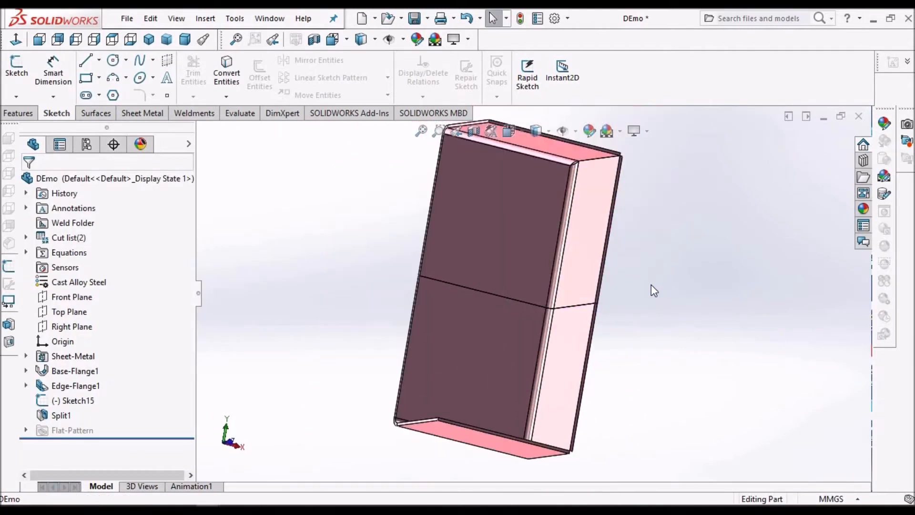
scroll(654, 291, "up", 2)
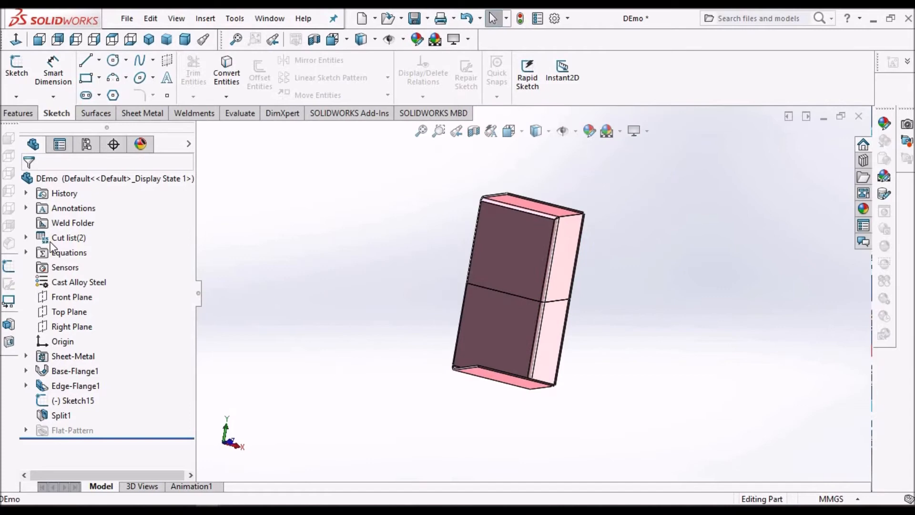
left_click(26, 238)
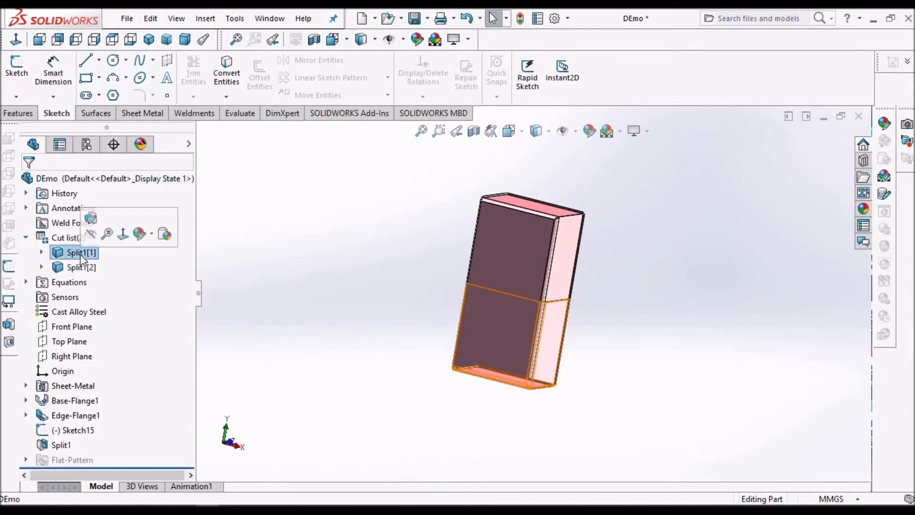
left_click(80, 253)
left_click(79, 268)
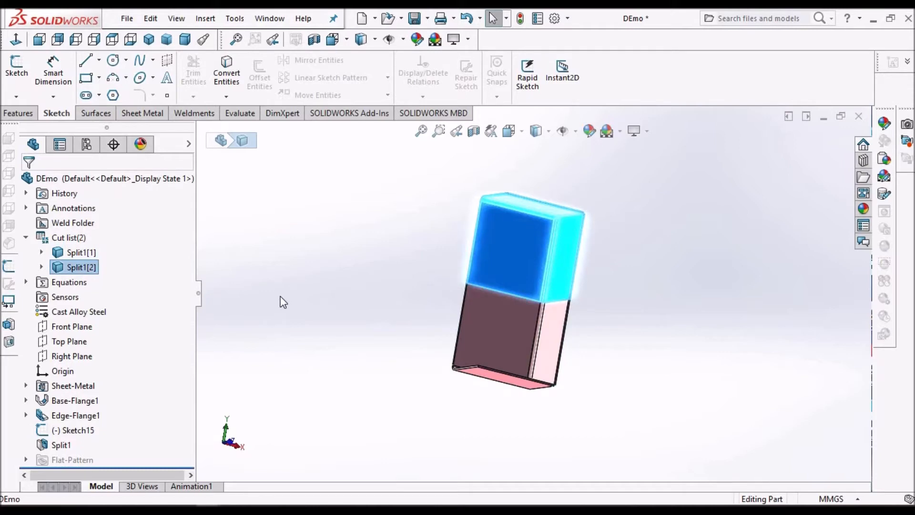
key("Escape")
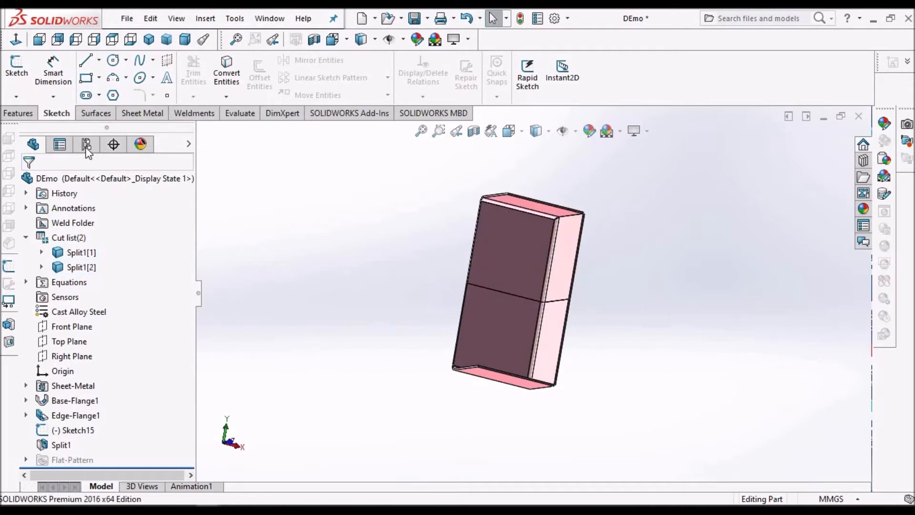
Step: Review the part's configurations and the flat patterns listed in the Flat-Pattern folder
left_click(86, 144)
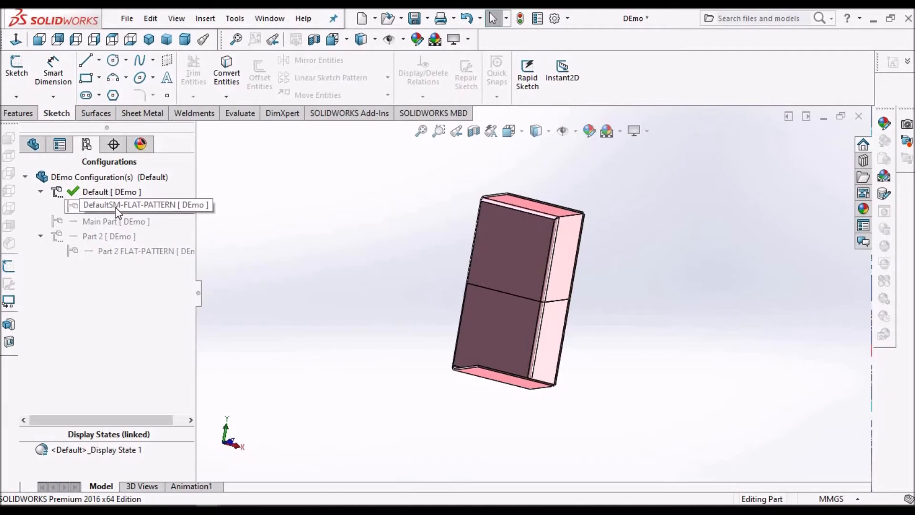
left_click(32, 145)
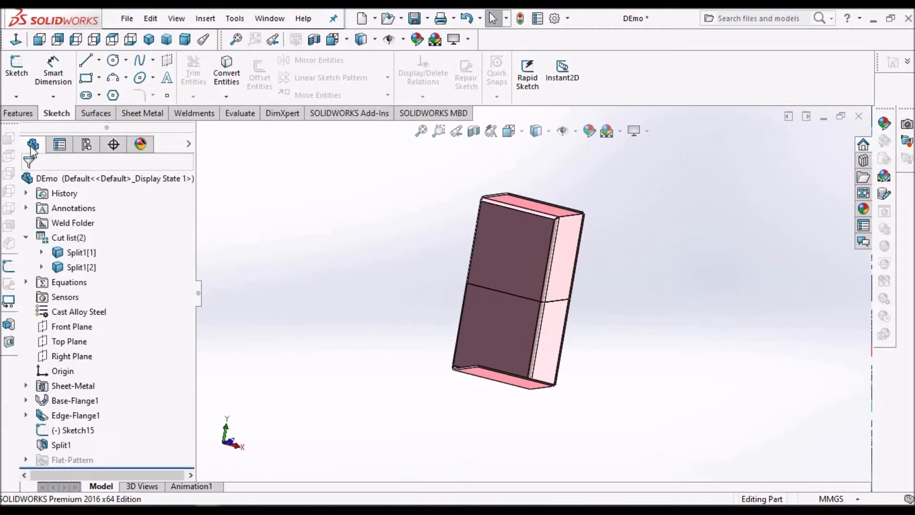
left_click(26, 460)
left_click(85, 461)
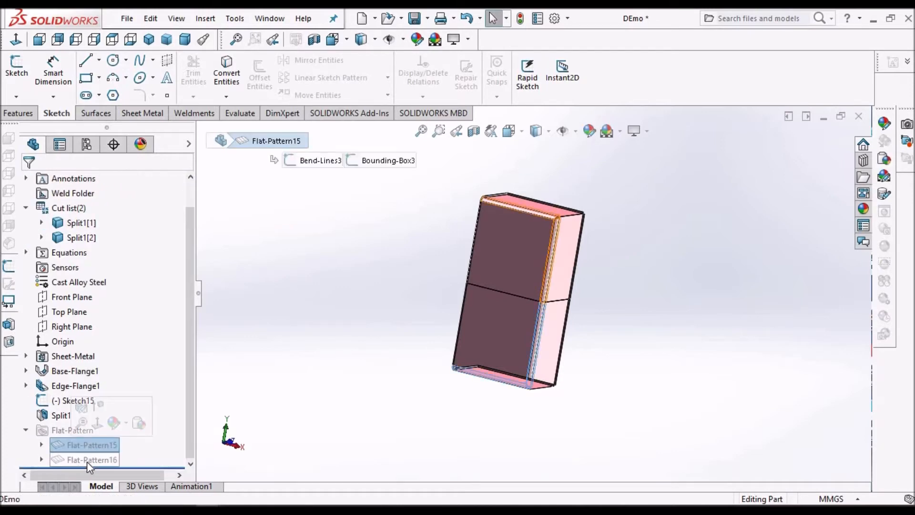
Step: Activate the DefaultSM-FLAT-PATTERN configuration and select Flat-Pattern15 in the Flat-Pattern folder
left_click(86, 144)
double_click(139, 206)
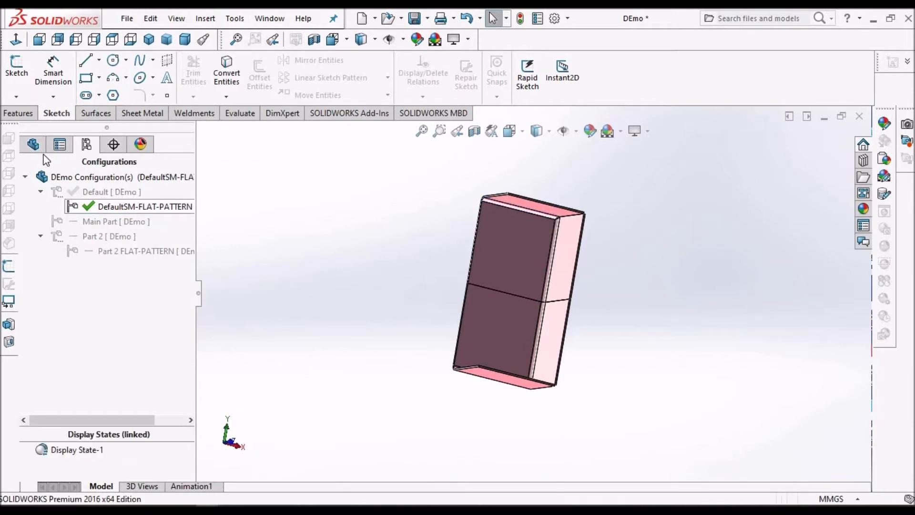
left_click(33, 144)
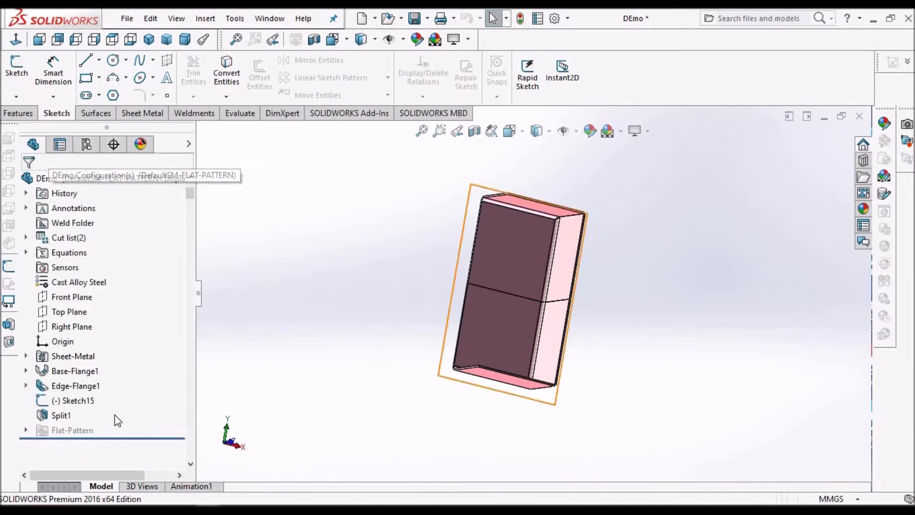
left_click(25, 429)
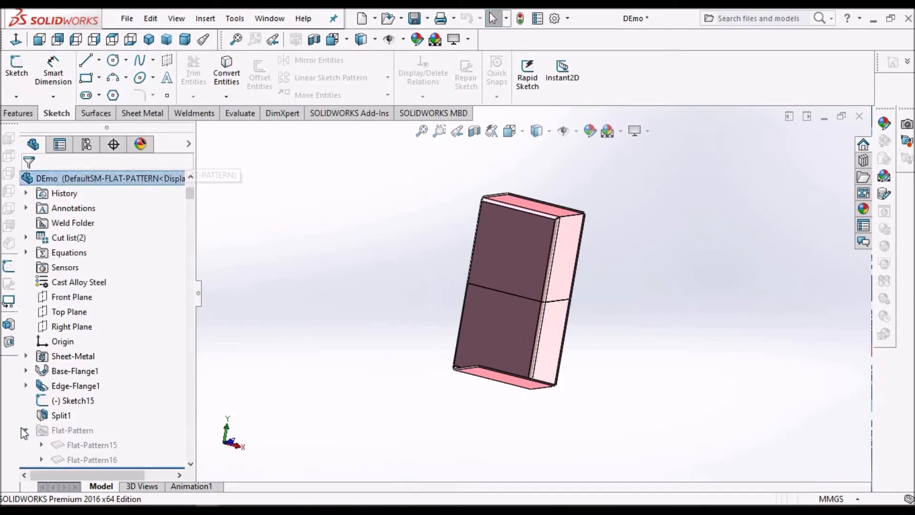
left_click(85, 445)
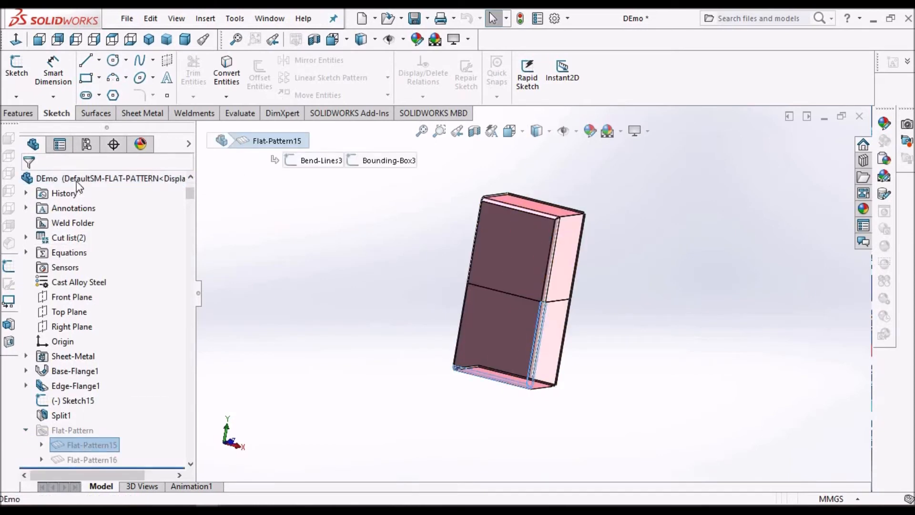
Step: Activate the Default configuration of the DEmo part and return to its feature tree
left_click(87, 145)
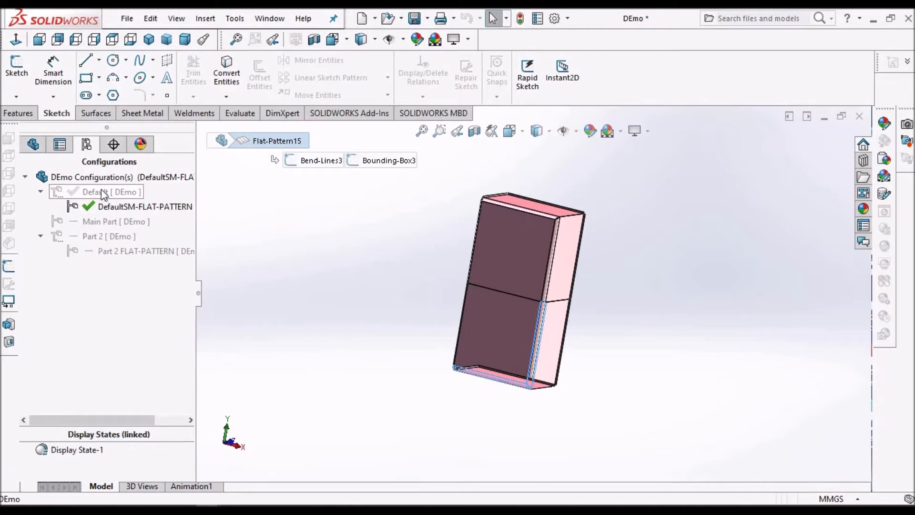
double_click(99, 188)
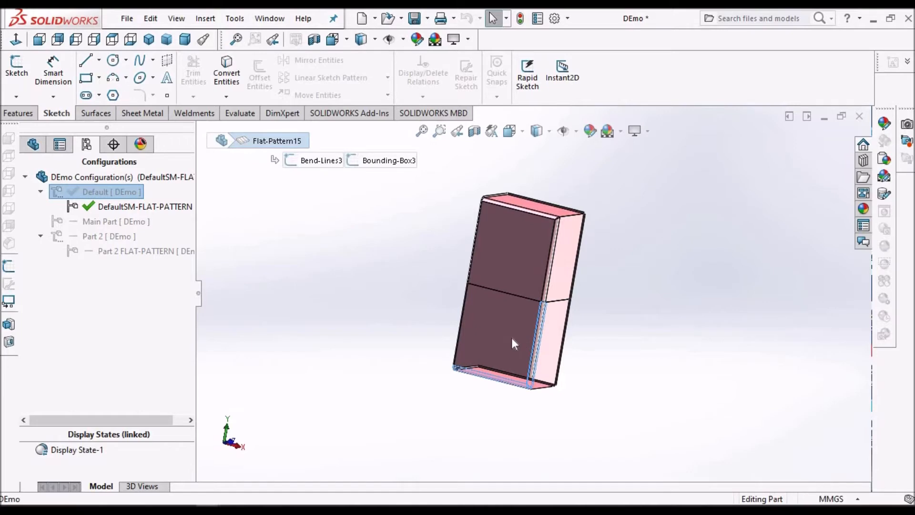
left_click(33, 146)
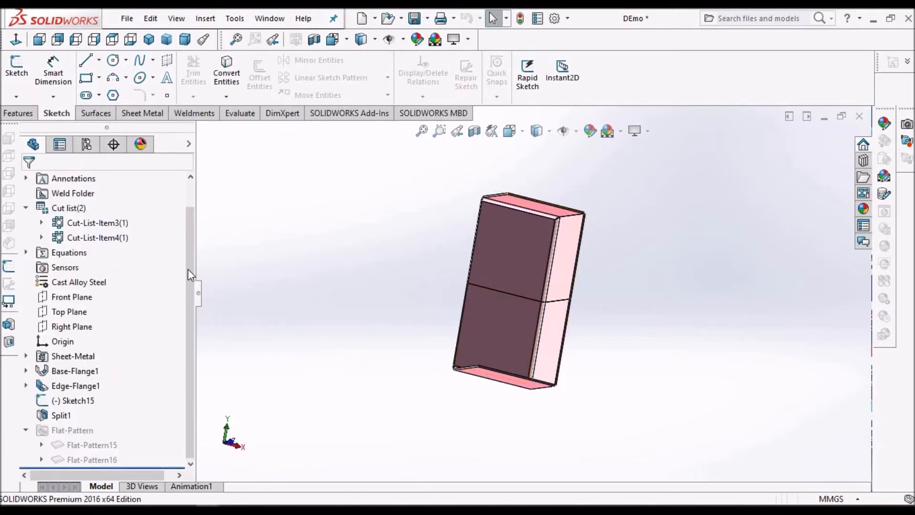
Step: Hide the lower body Split1[1] under Cut-List-Item3 in the Default configuration
scroll(190, 239, "up", 1)
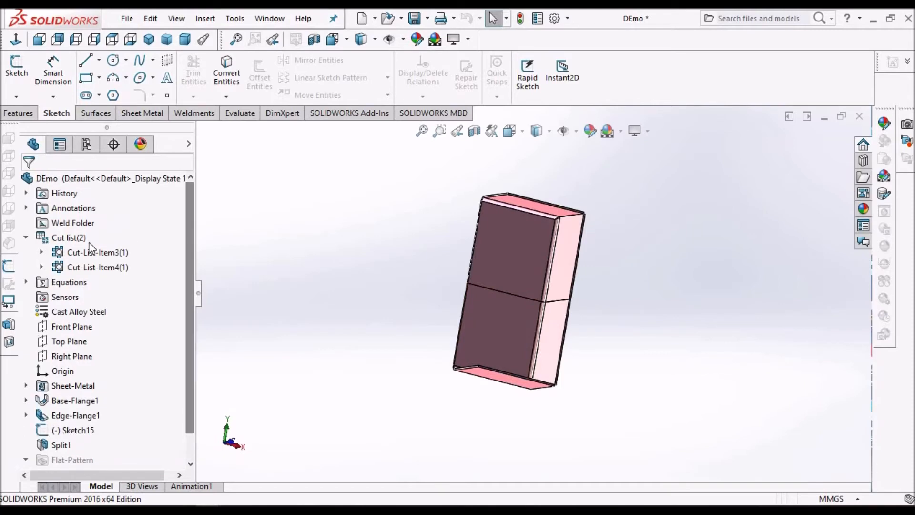
left_click(41, 252)
left_click(90, 269)
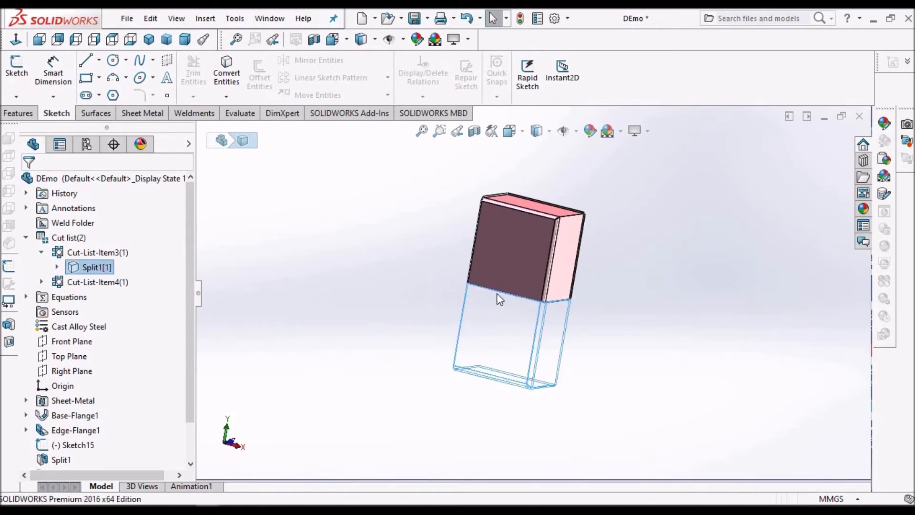
left_click(534, 305)
scroll(492, 293, "down", 1)
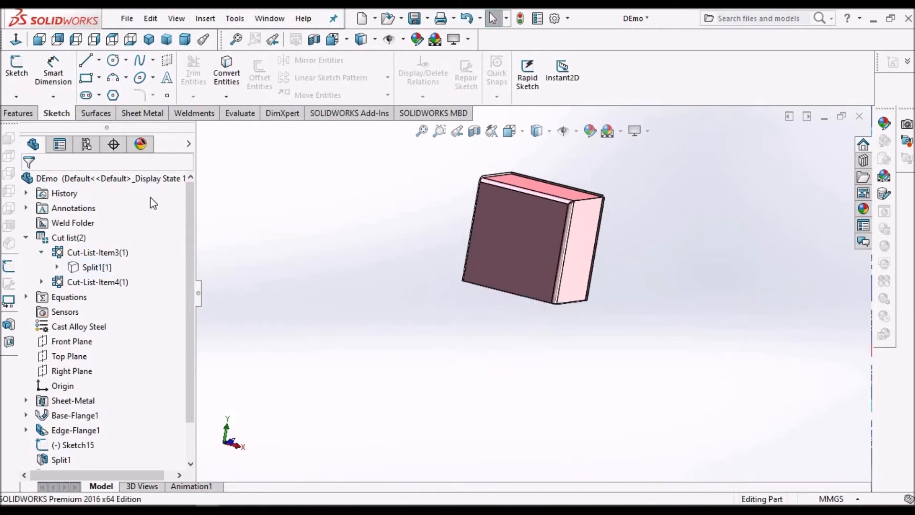
Step: Activate the DefaultSM-FLAT-PATTERN configuration and return to the feature tree
left_click(86, 144)
double_click(103, 204)
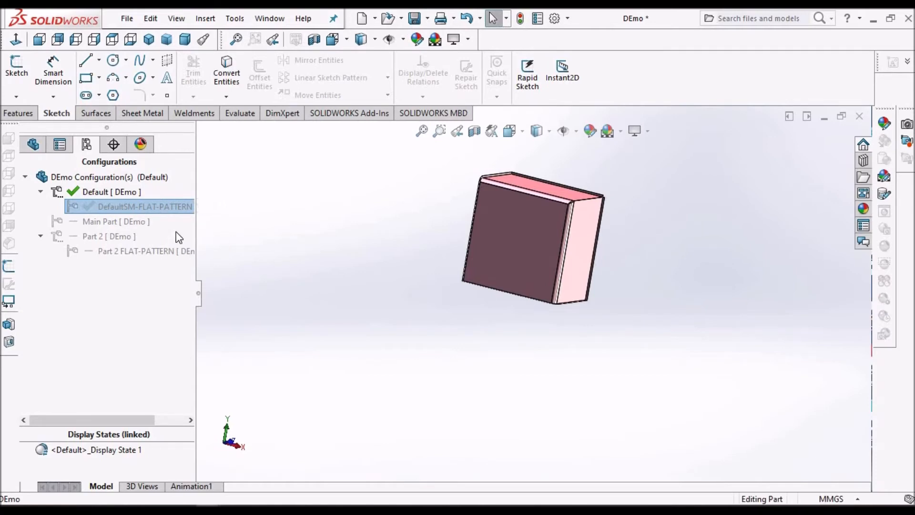
left_click(32, 144)
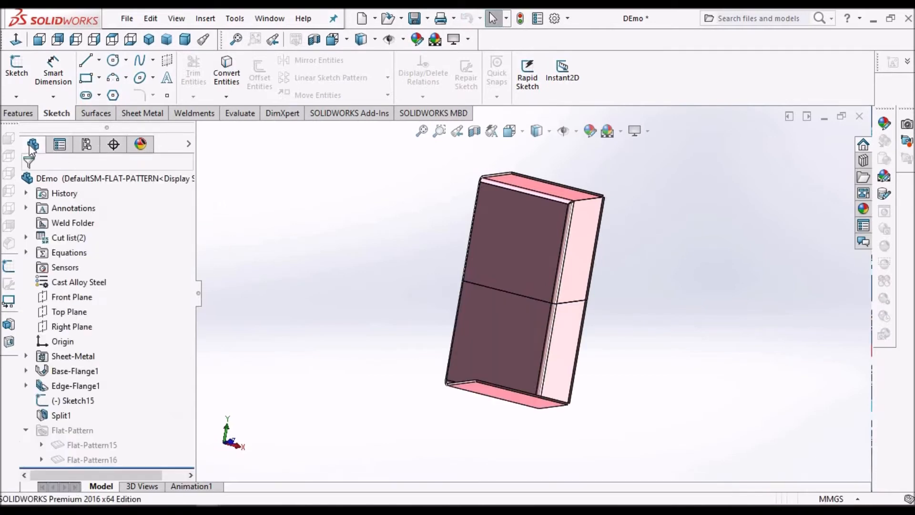
Step: Hide the lower body Split1[1] under Cut-List-Item3 in the flat pattern configuration
left_click(26, 238)
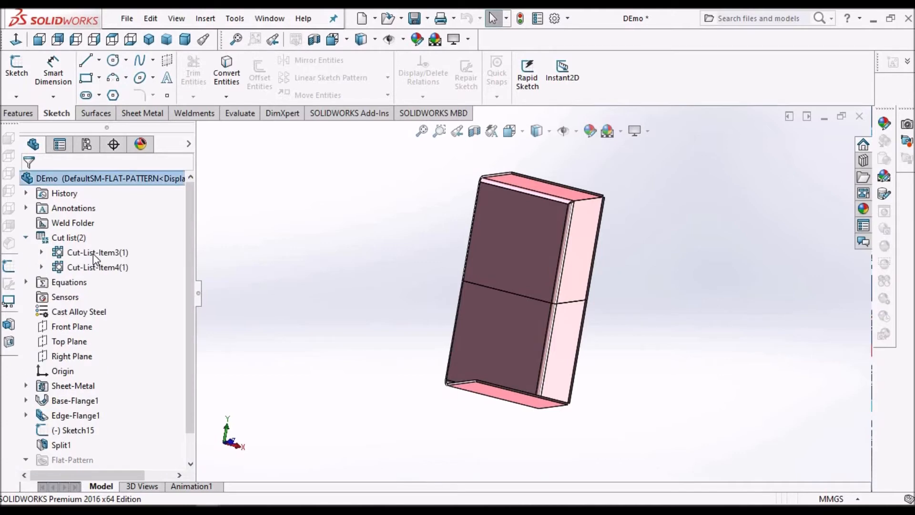
left_click(42, 252)
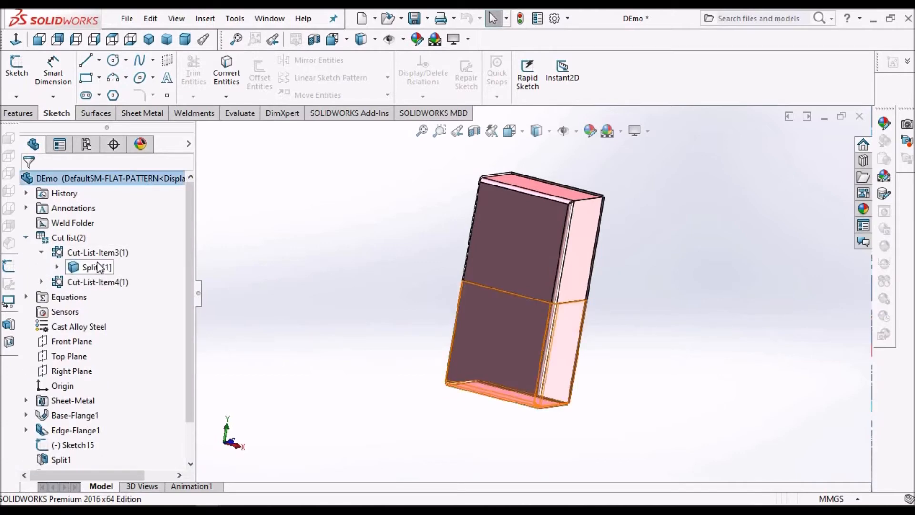
left_click(91, 268)
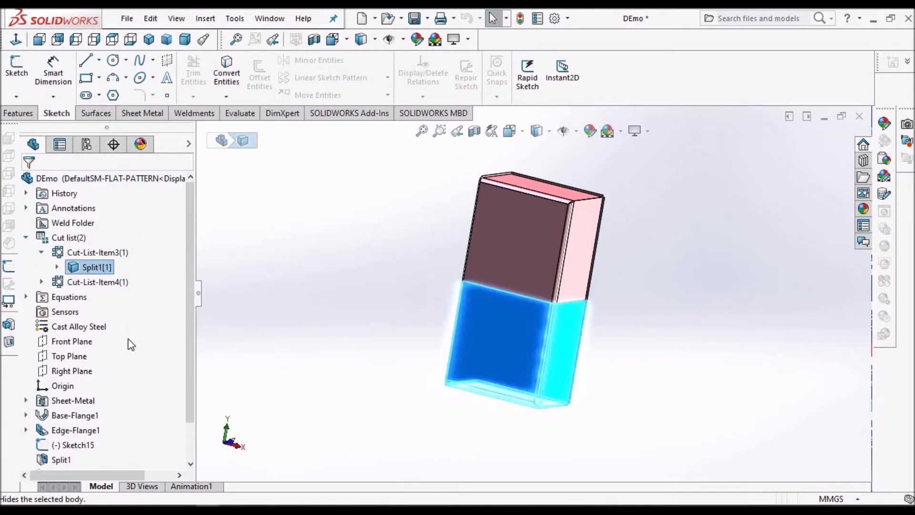
left_click(191, 349)
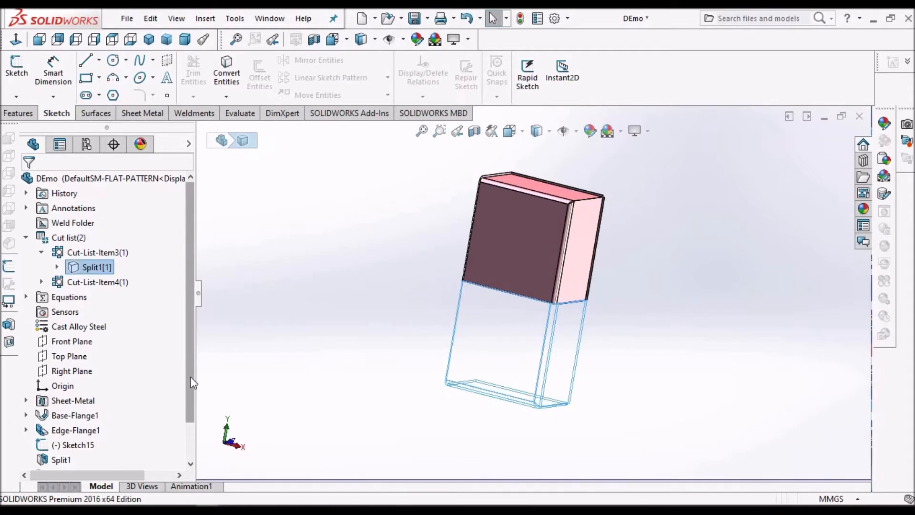
Step: Expand Flat-Pattern15 and Flat-Pattern16, then unsuppress Flat-Pattern16 to flatten the remaining upper body
left_click(191, 451)
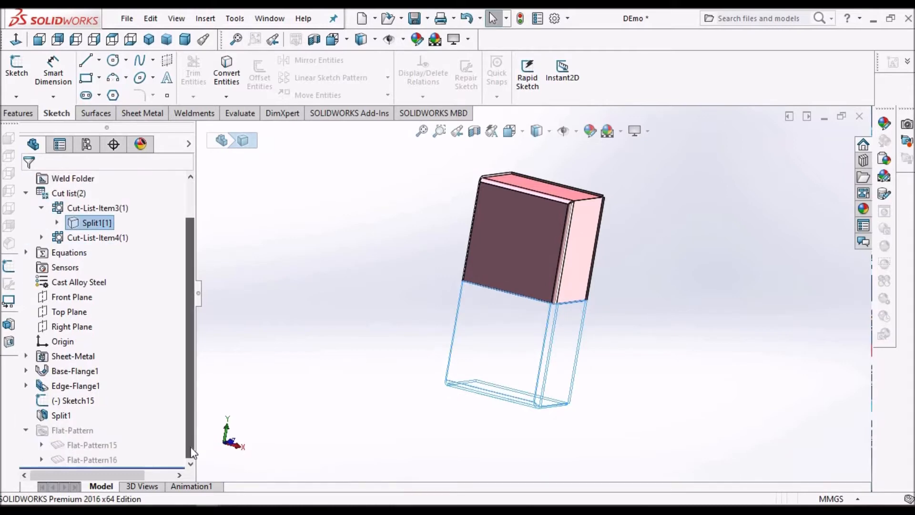
left_click(72, 445)
left_click(42, 445)
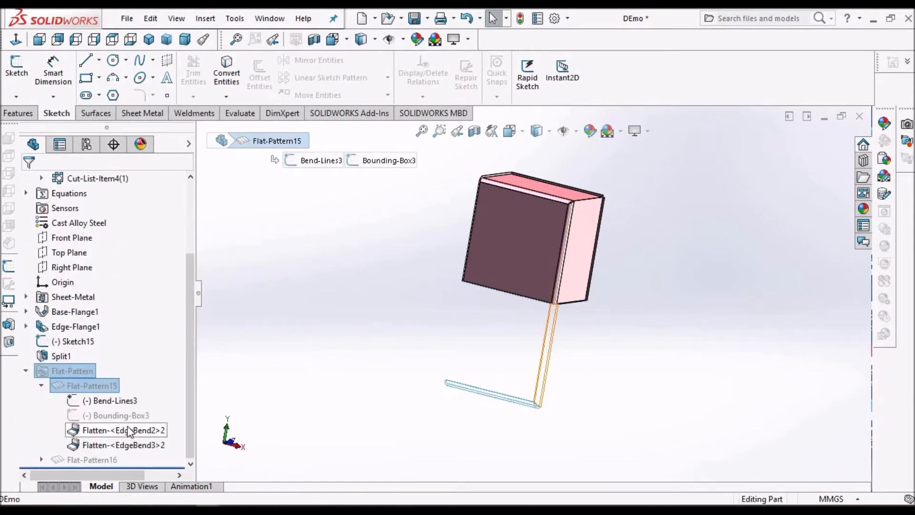
left_click(42, 460)
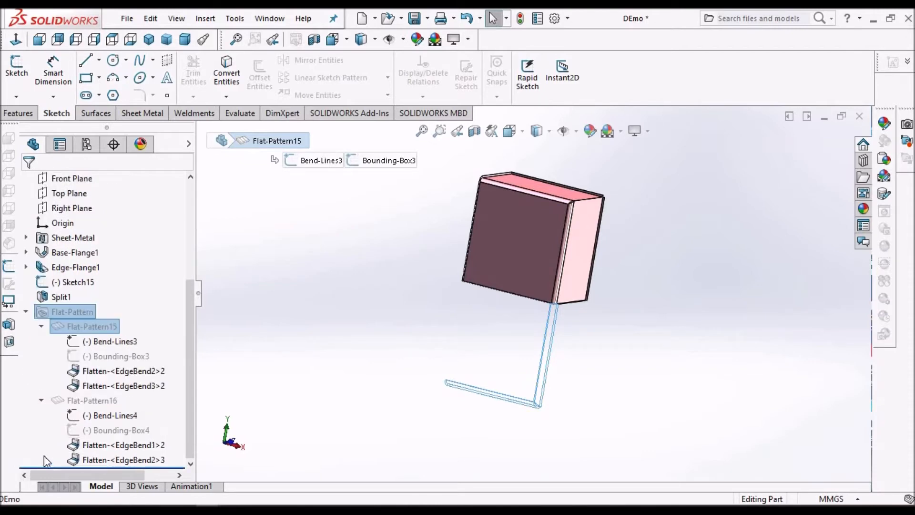
left_click(98, 402)
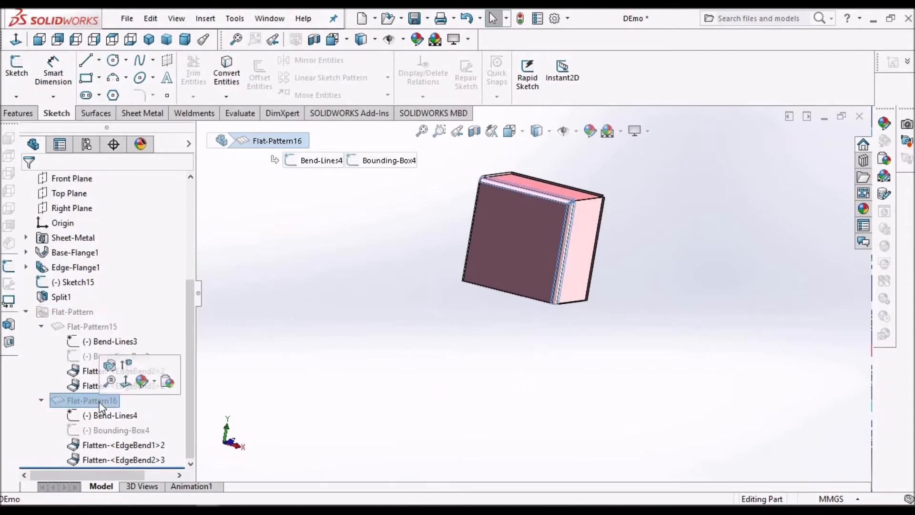
left_click(126, 367)
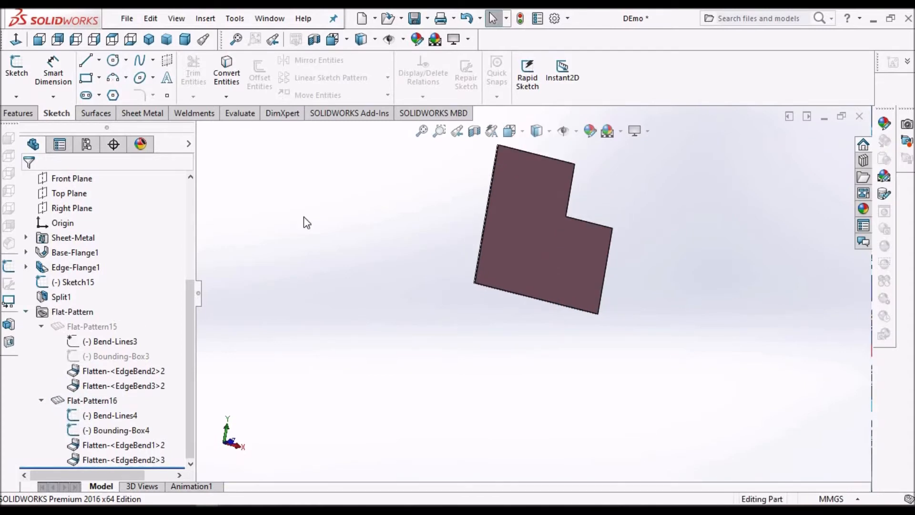
scroll(616, 217, "up", 2)
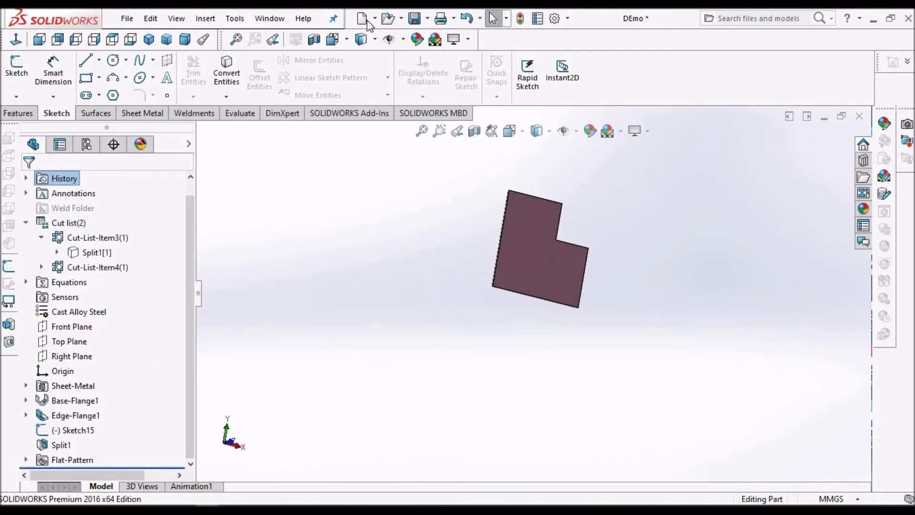
Step: Switch to the open drawing document DEmo - 1
left_click(269, 18)
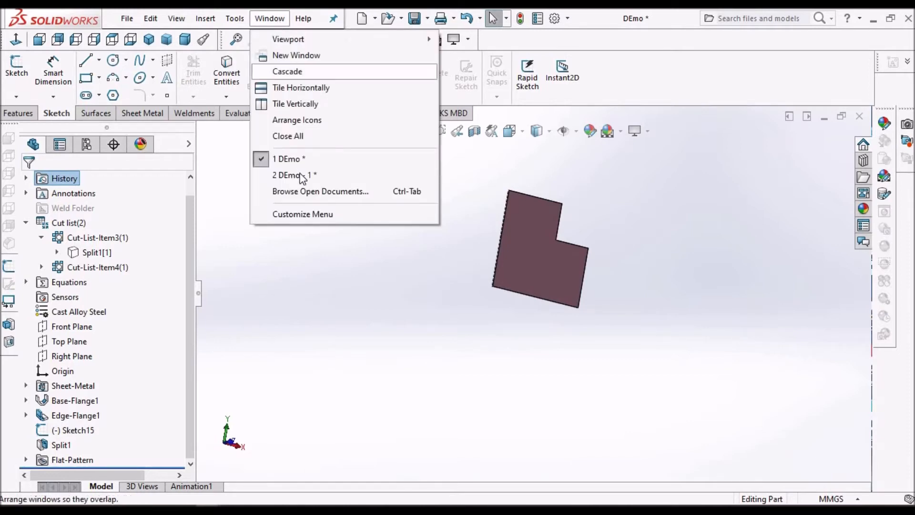
left_click(418, 175)
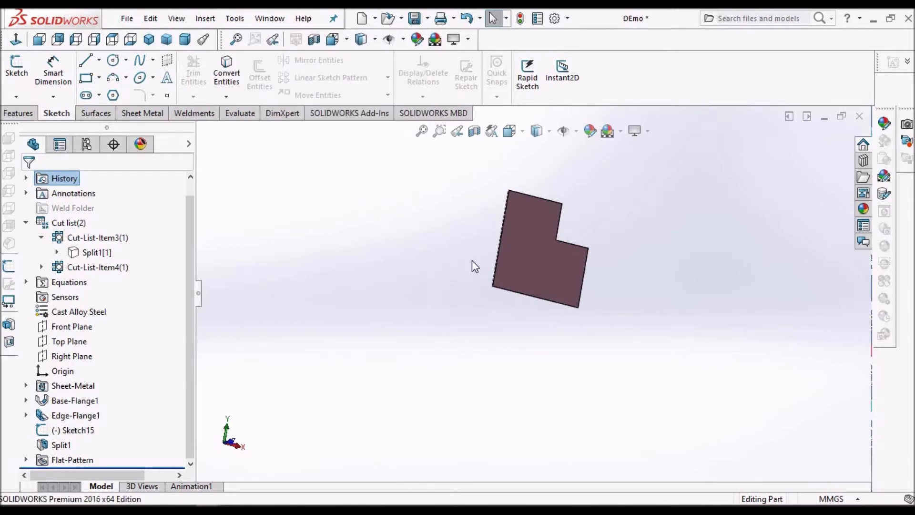
key("ctrl+s")
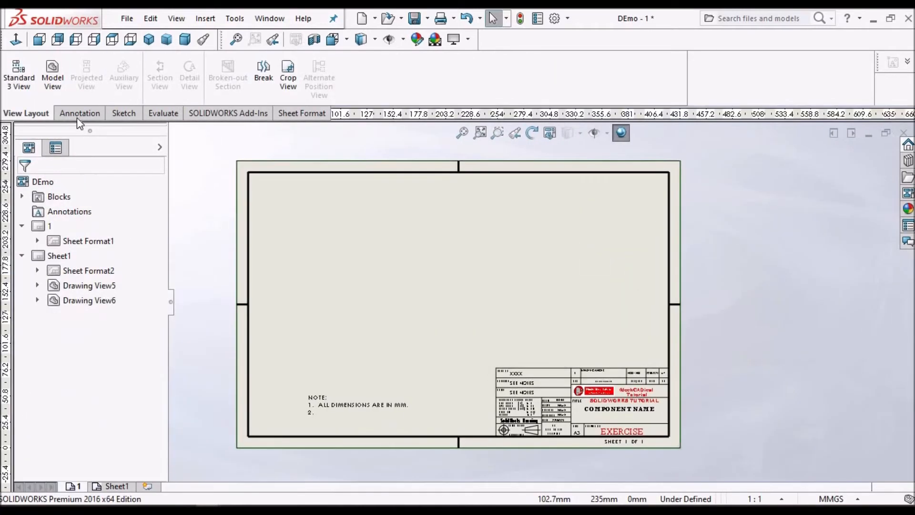
Step: Insert a model view of DEmo in the DefaultSM-FLAT-PATTERN configuration near the sheet's upper-left corner
left_click(51, 77)
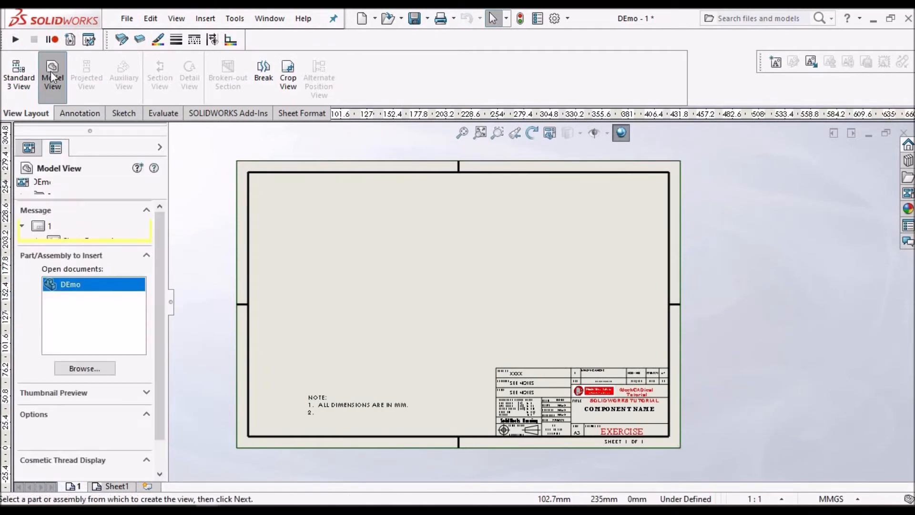
double_click(68, 292)
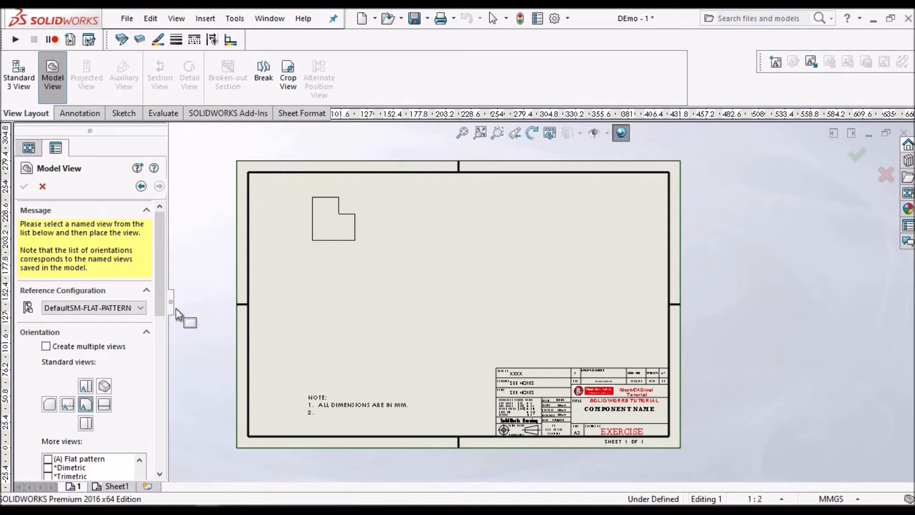
left_click(27, 187)
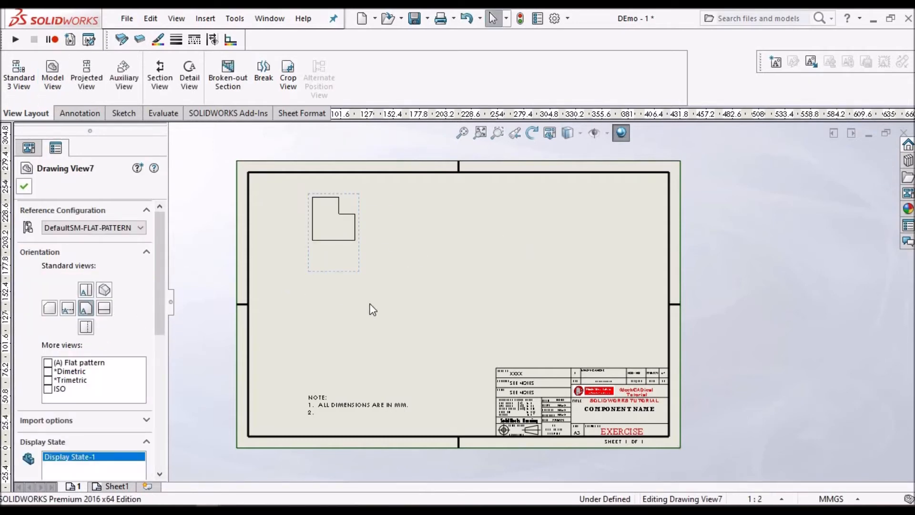
Step: Change the placed drawing view's named configuration to Default in its view properties
left_click(344, 260)
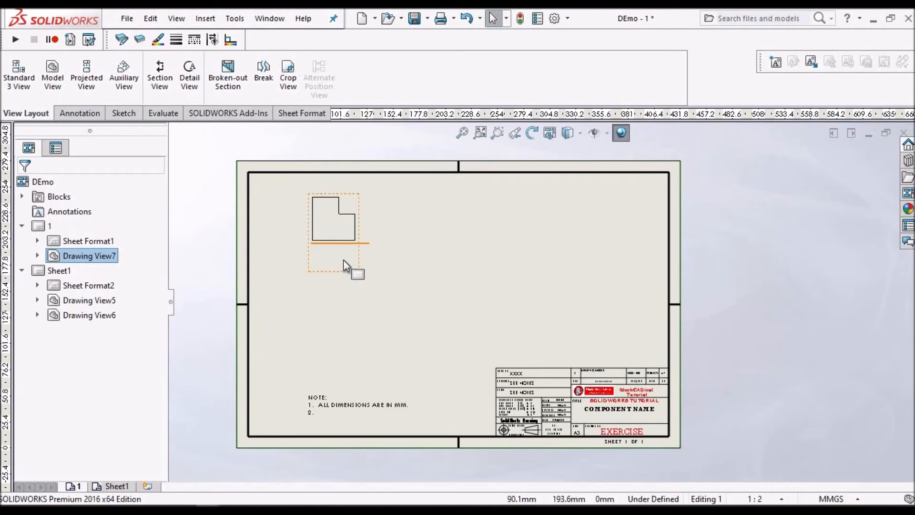
scroll(344, 259, "down", 2)
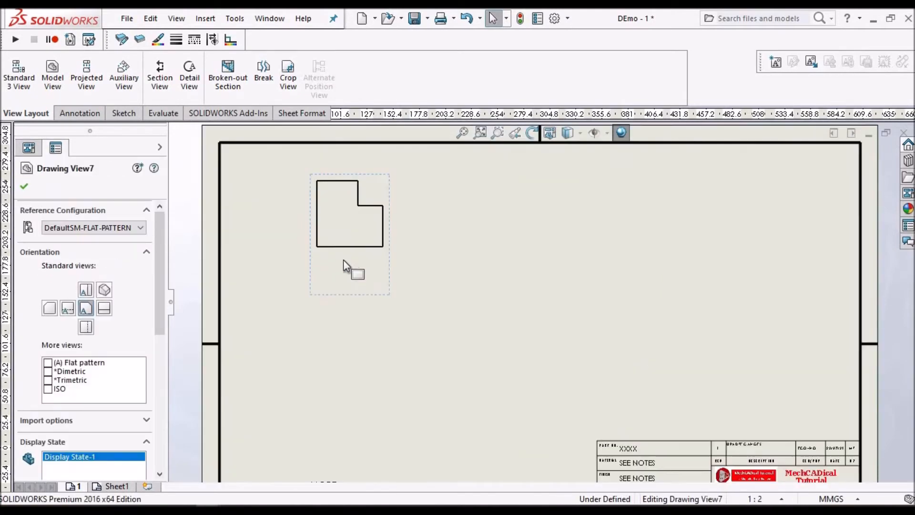
right_click(345, 276)
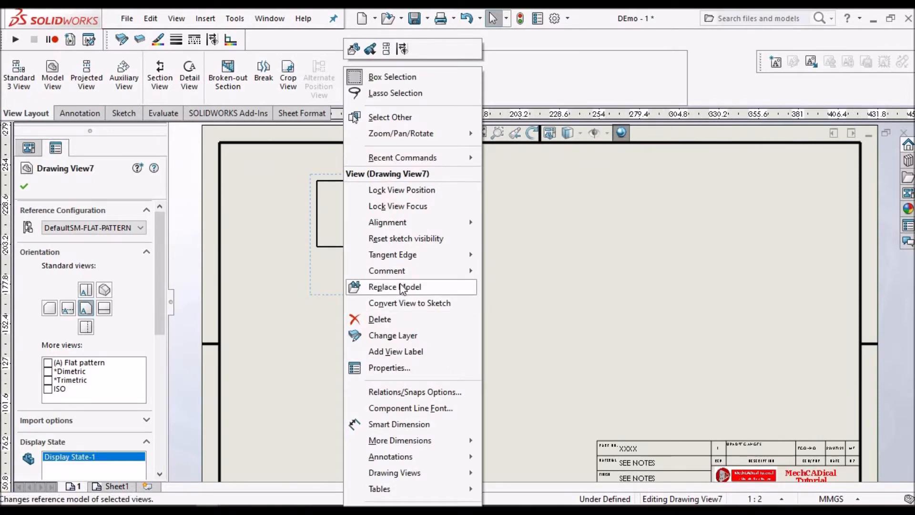
left_click(402, 368)
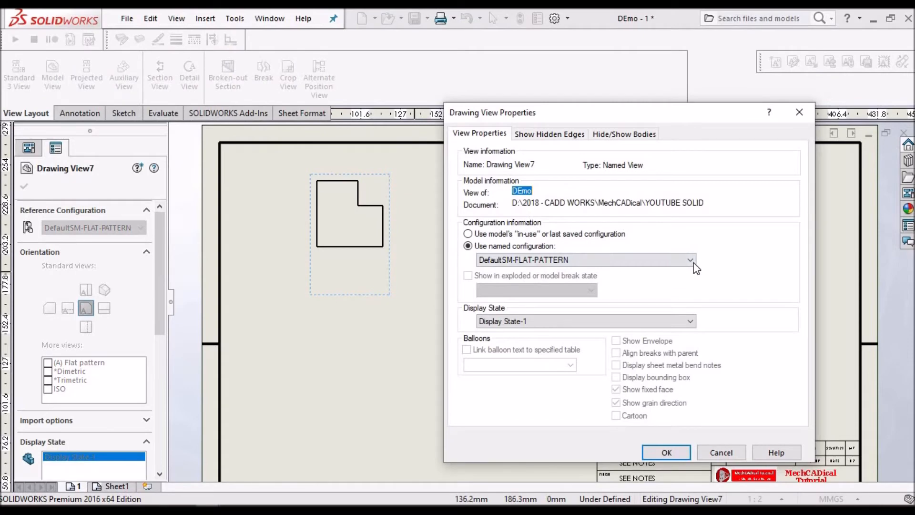
left_click(691, 260)
left_click(590, 270)
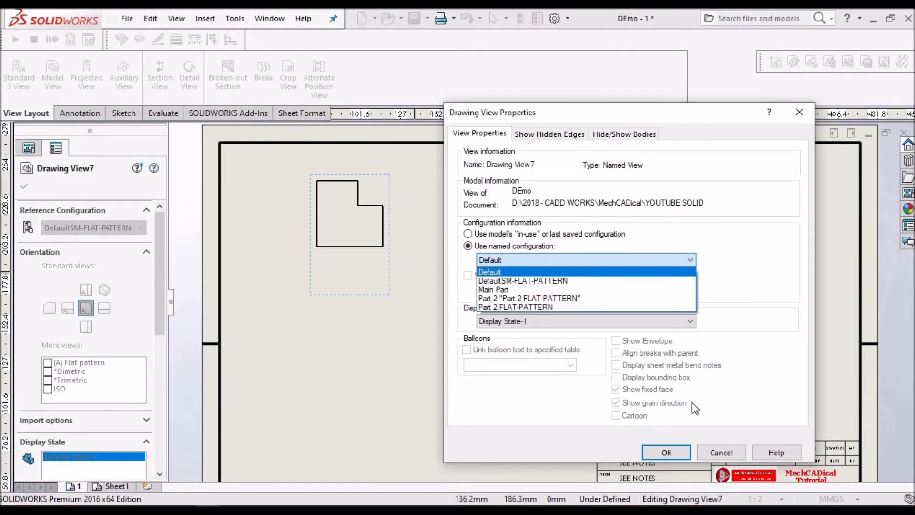
left_click(680, 457)
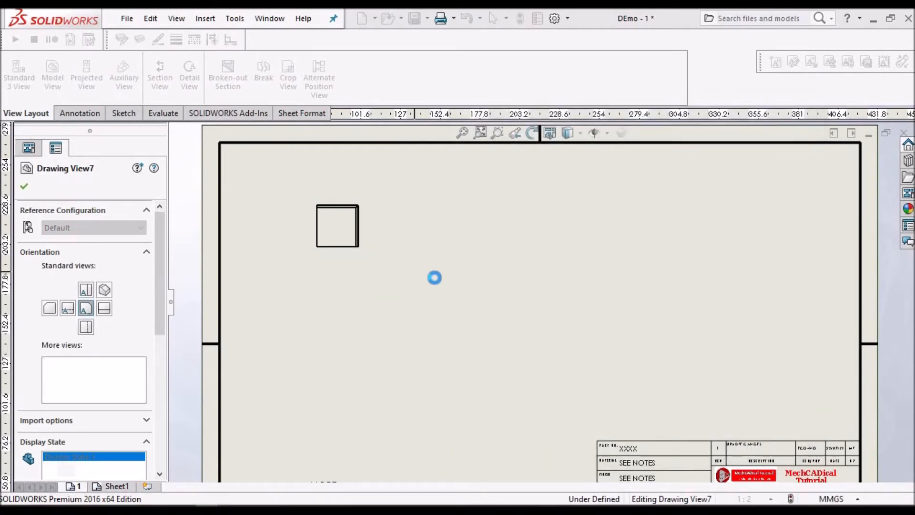
left_click(25, 187)
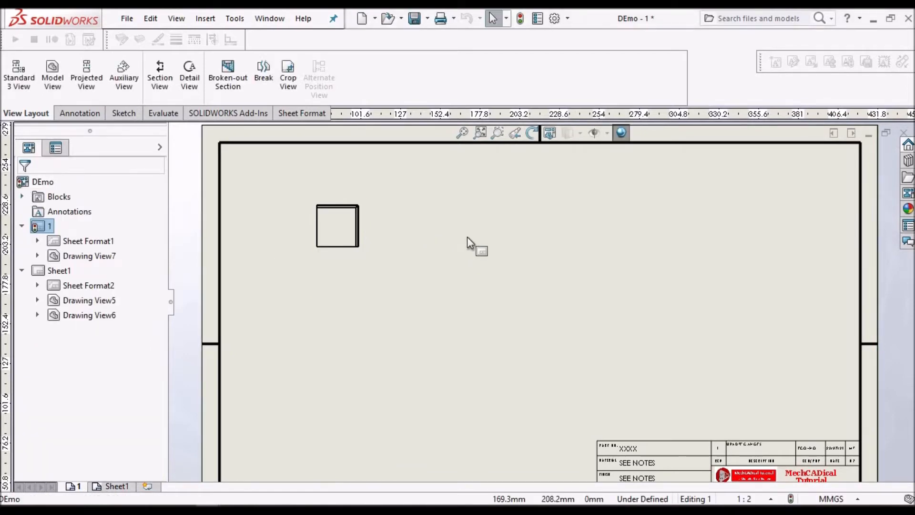
Step: Insert a second DEmo model view in the DefaultSM-FLAT-PATTERN configuration to the right of the folded view
scroll(555, 242, "up", 2)
scroll(557, 243, "down", 1)
left_click(53, 76)
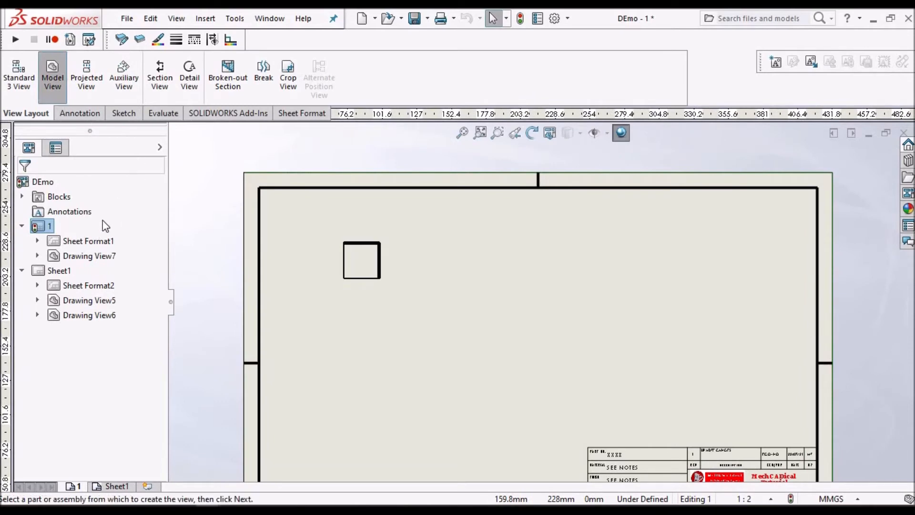
left_click(495, 270)
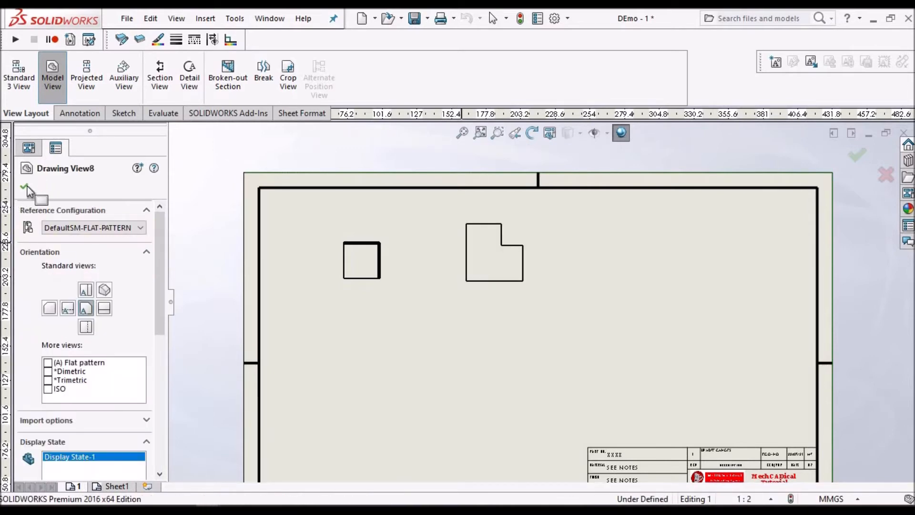
left_click(25, 186)
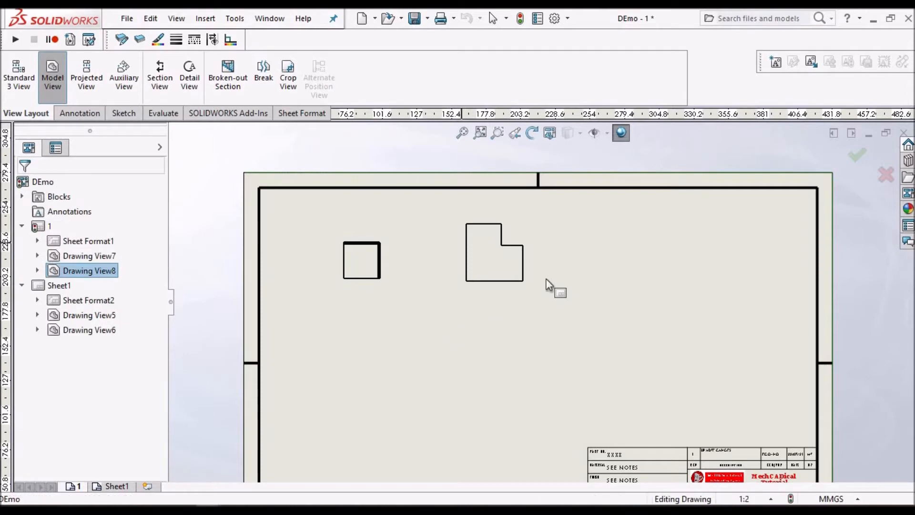
scroll(582, 265, "up", 1)
scroll(570, 264, "down", 2)
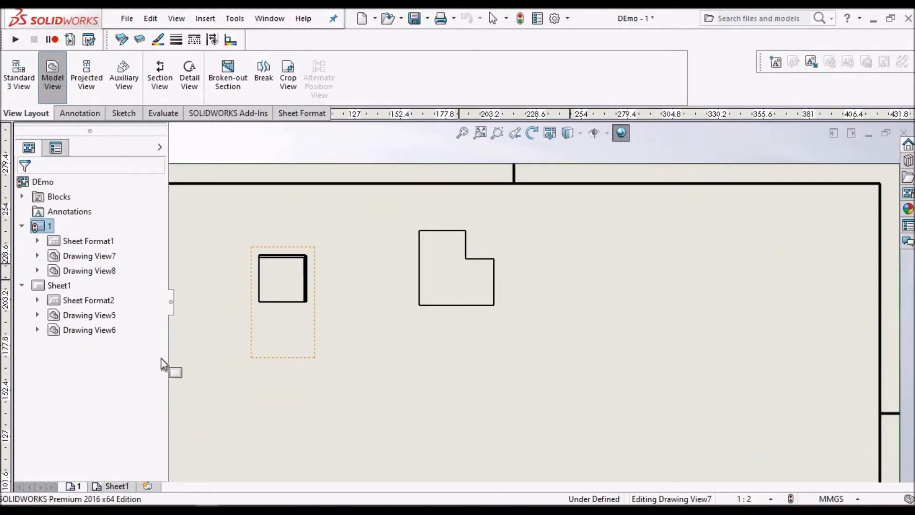
Step: Close the flat view's properties, then switch to the DEmo part and activate its Part 2 configuration
left_click(446, 359)
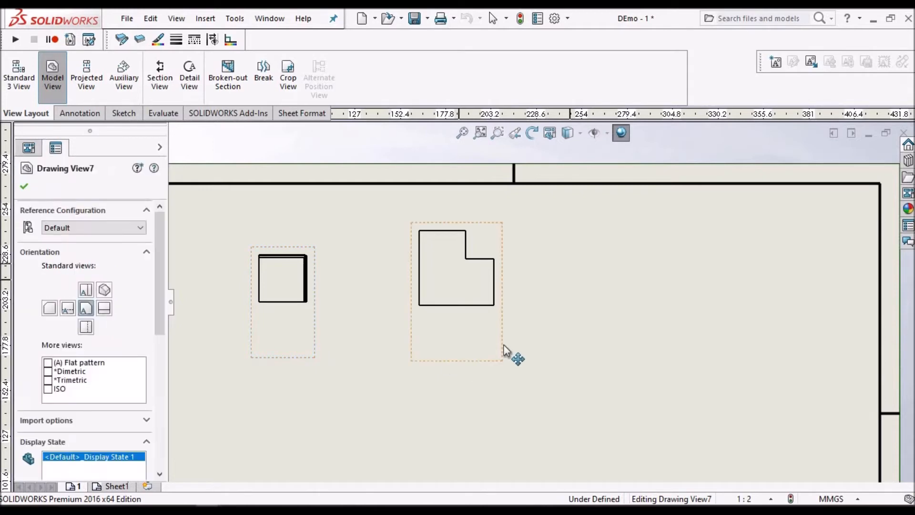
left_click(27, 185)
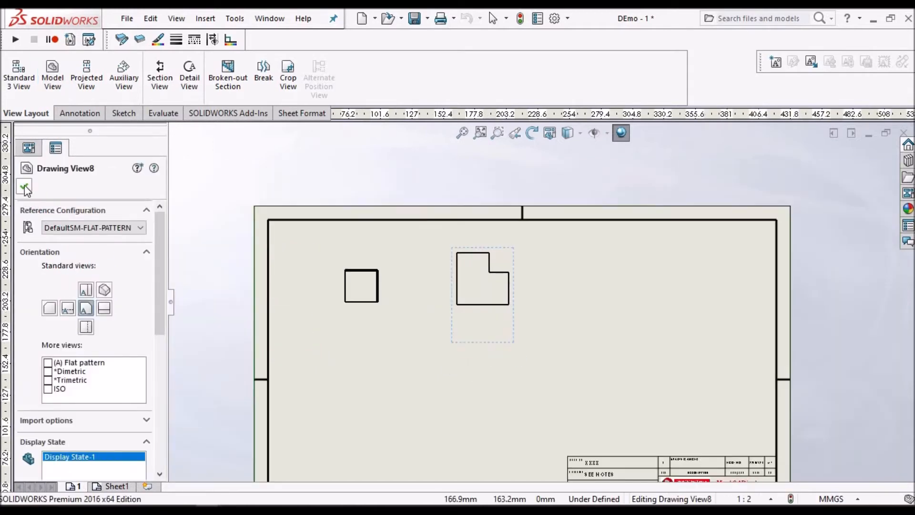
scroll(480, 322, "down", 1)
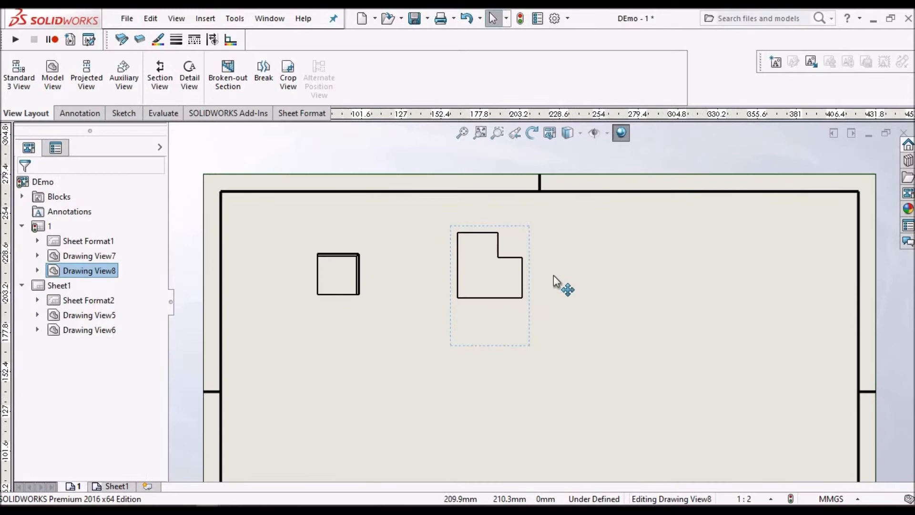
scroll(558, 273, "down", 1)
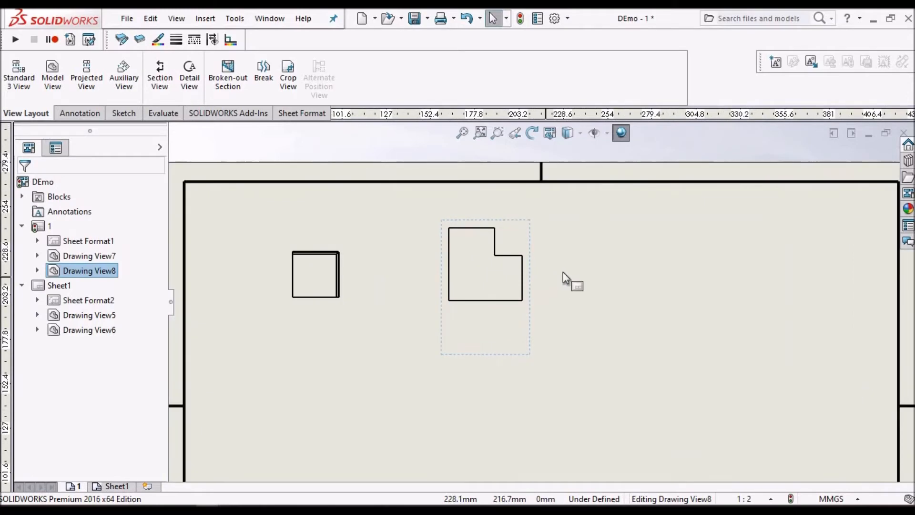
left_click(269, 19)
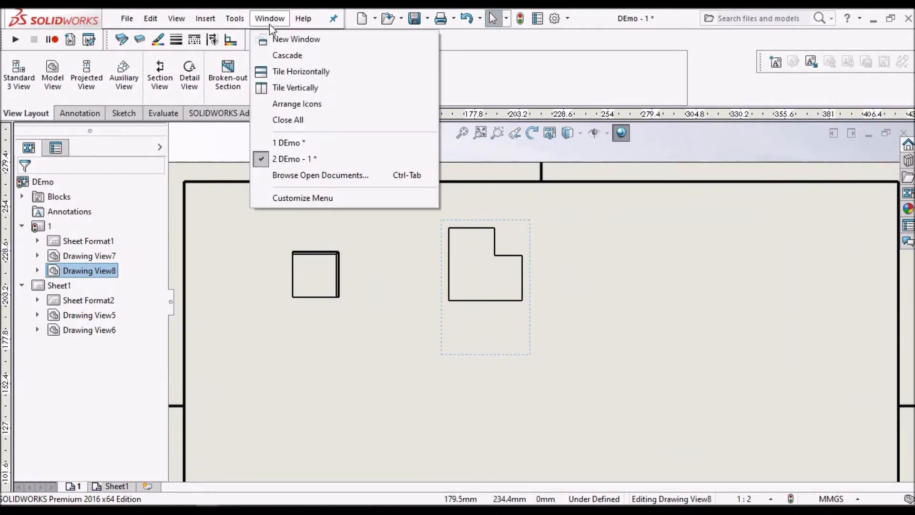
left_click(294, 143)
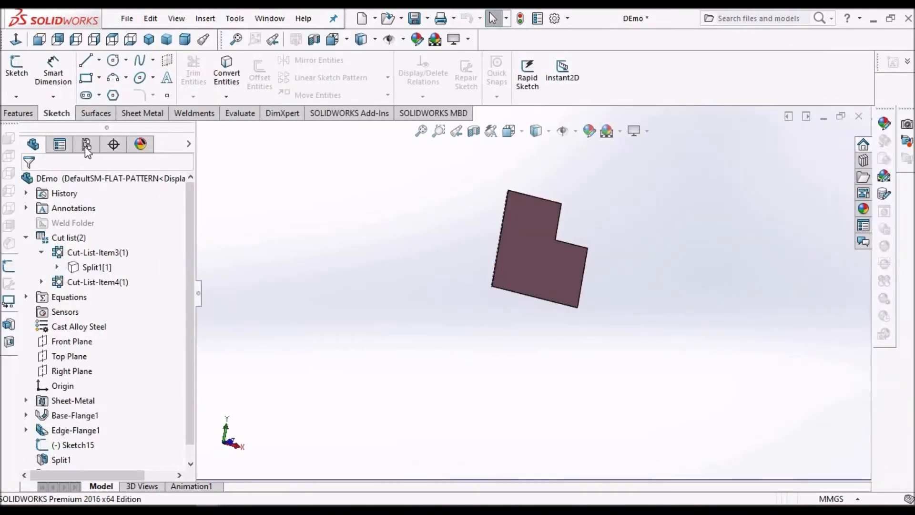
left_click(86, 144)
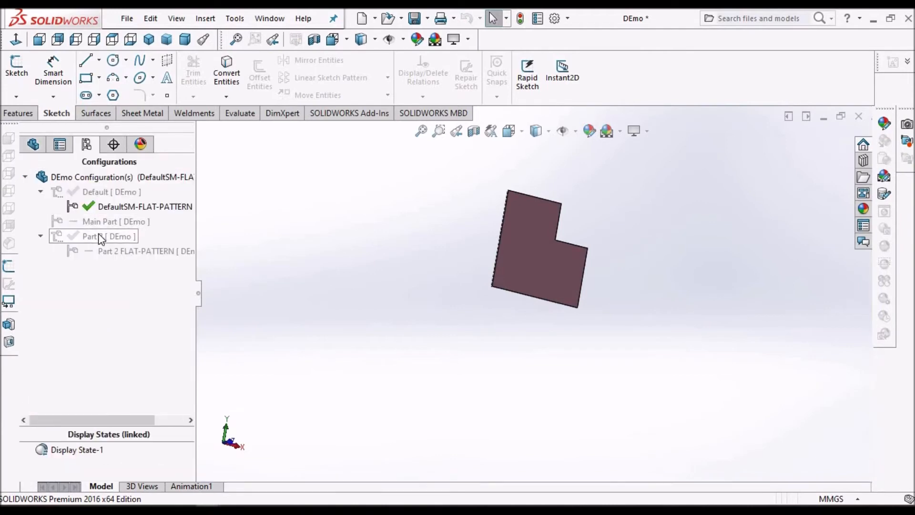
double_click(98, 233)
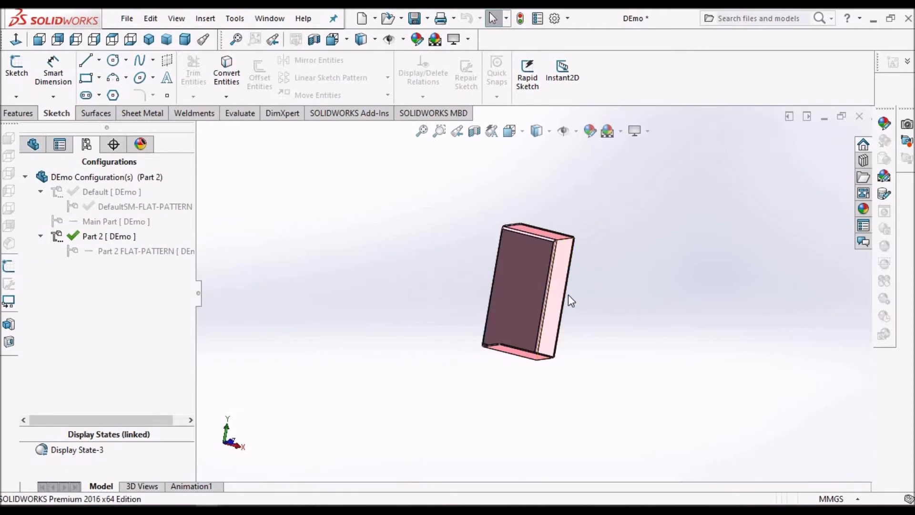
Step: Inspect the Edge-Flange1 body listed in the cut list of the Part 2 configuration
left_click(32, 145)
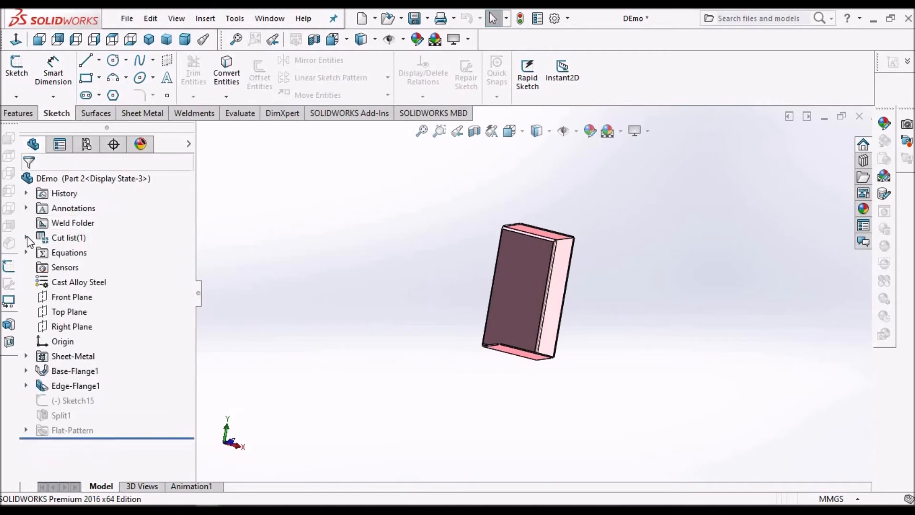
left_click(35, 241)
left_click(42, 253)
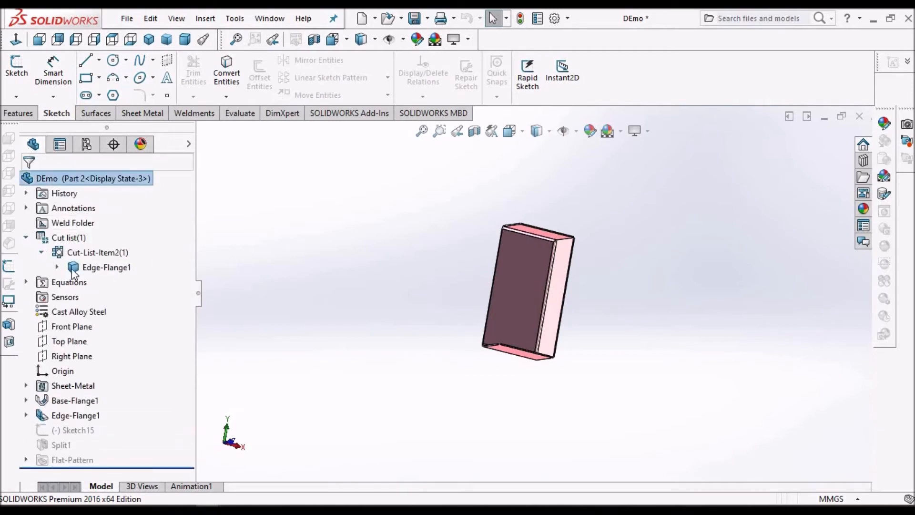
left_click(85, 268)
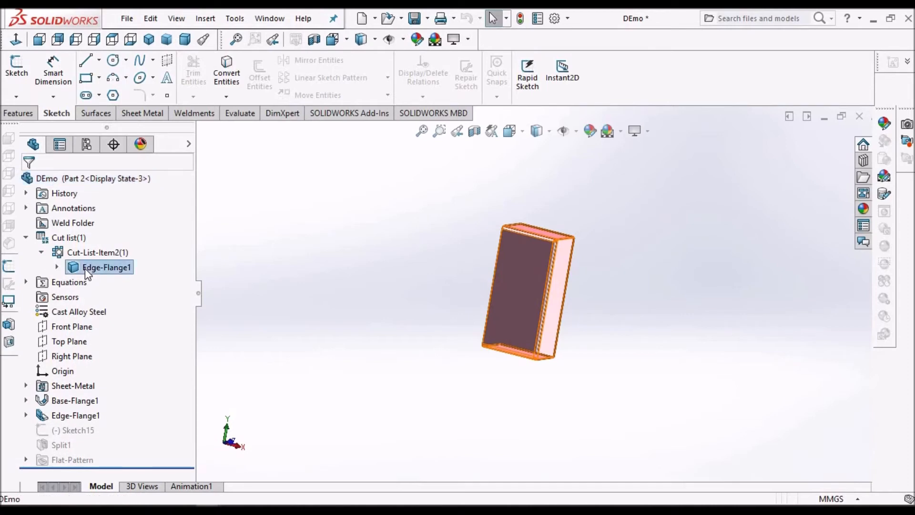
left_click(292, 299)
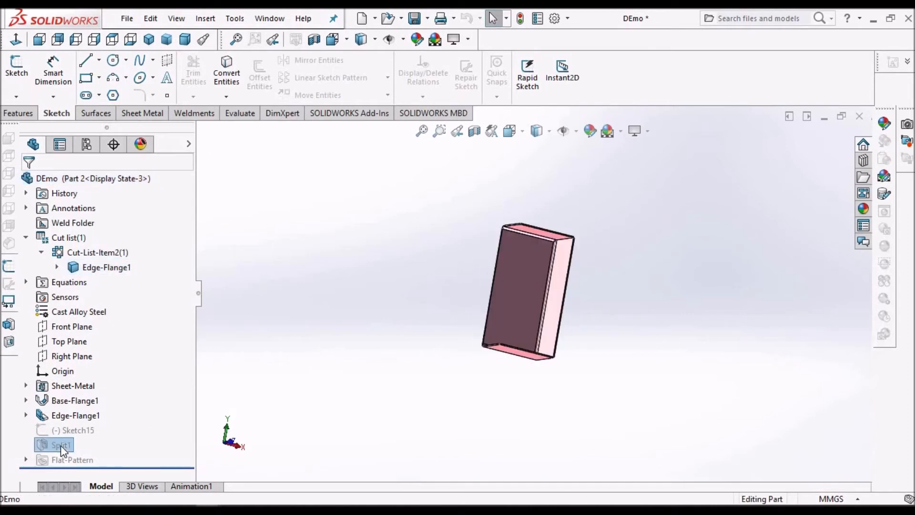
Step: Unsuppress the Split1 feature in the Part 2 configuration and hide the upper body, Split1[2]
left_click(61, 445)
left_click(133, 405)
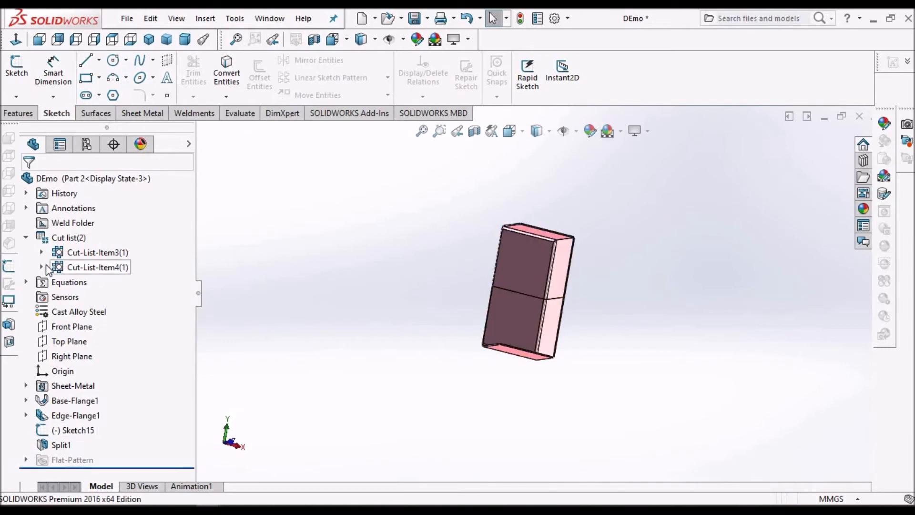
left_click(42, 268)
left_click(96, 282)
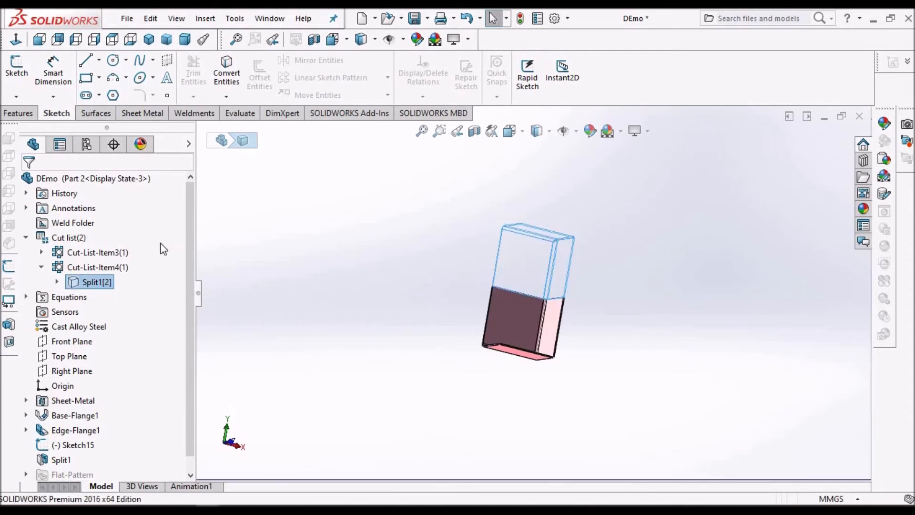
Step: Activate the Part 2 FLAT-PATTERN configuration and hide its upper body, Split1[2]
left_click(86, 145)
left_click(134, 251)
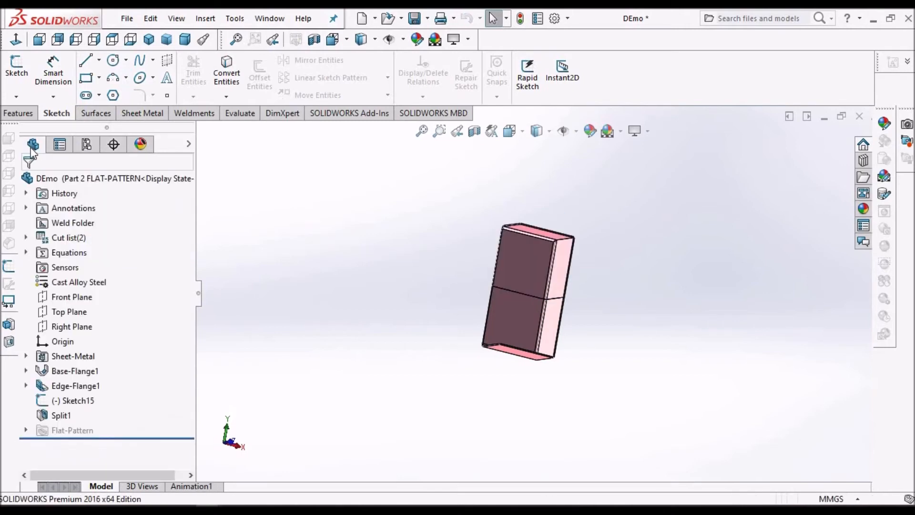
left_click(26, 237)
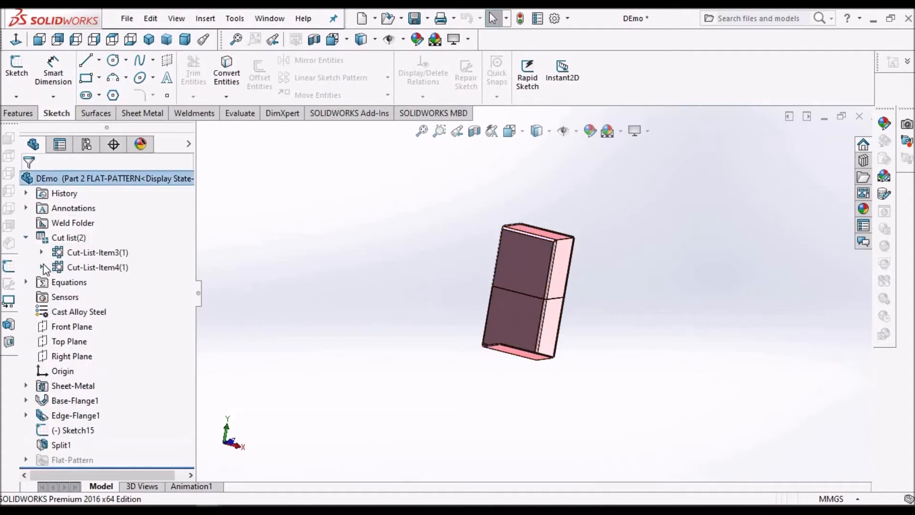
left_click(42, 267)
left_click(93, 281)
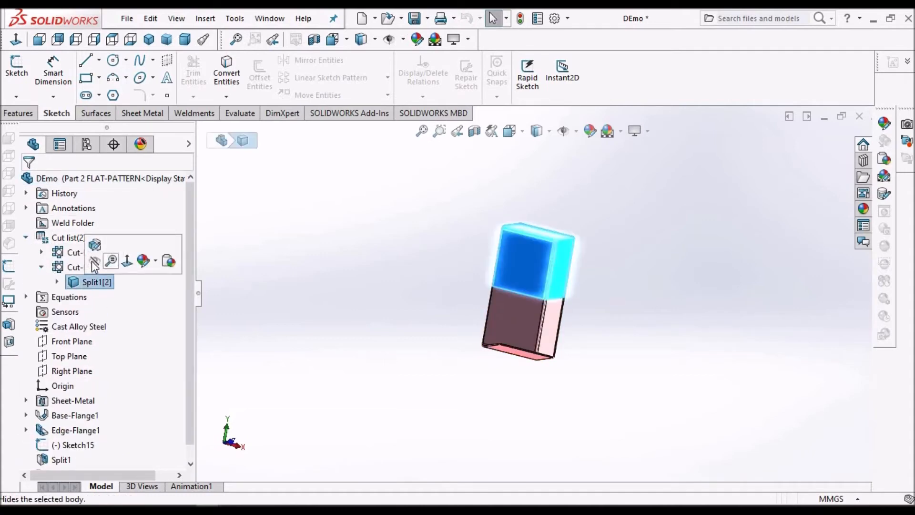
left_click(94, 264)
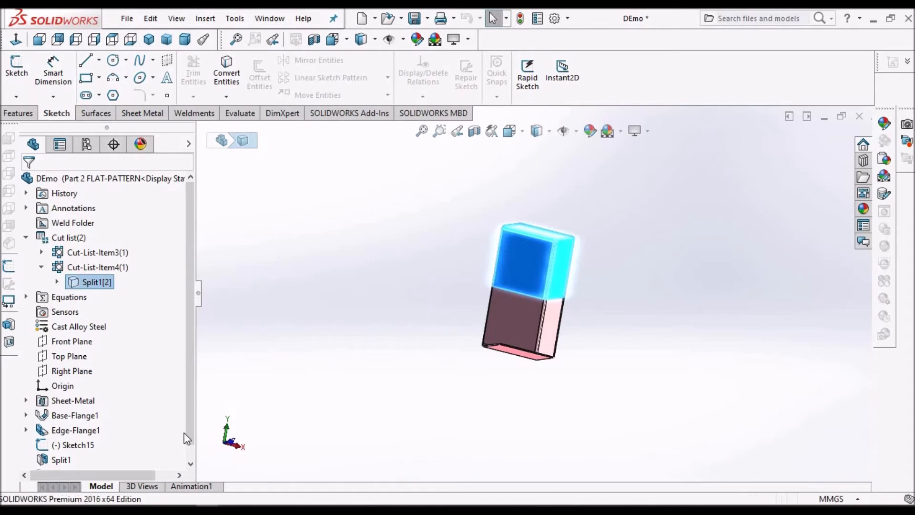
Step: Unsuppress Flat-Pattern15 in the Part 2 FLAT-PATTERN configuration
left_click(191, 462)
left_click(28, 459)
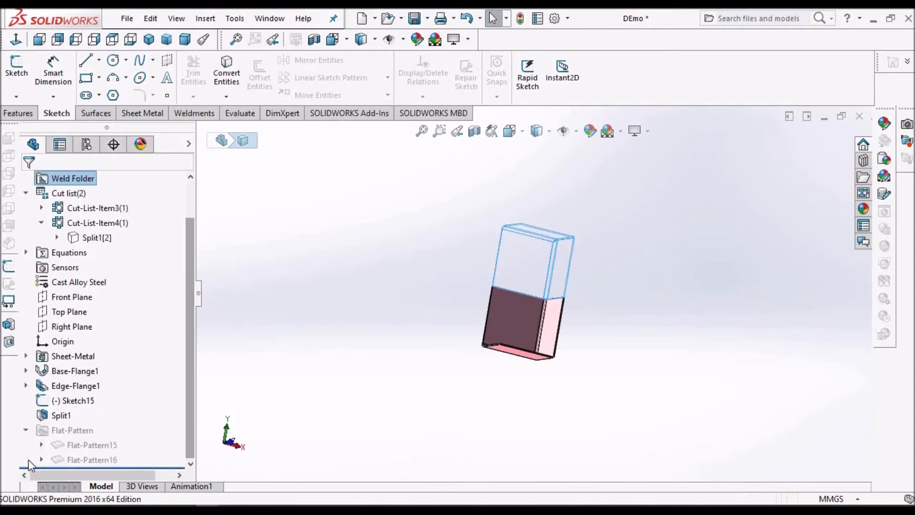
left_click(88, 439)
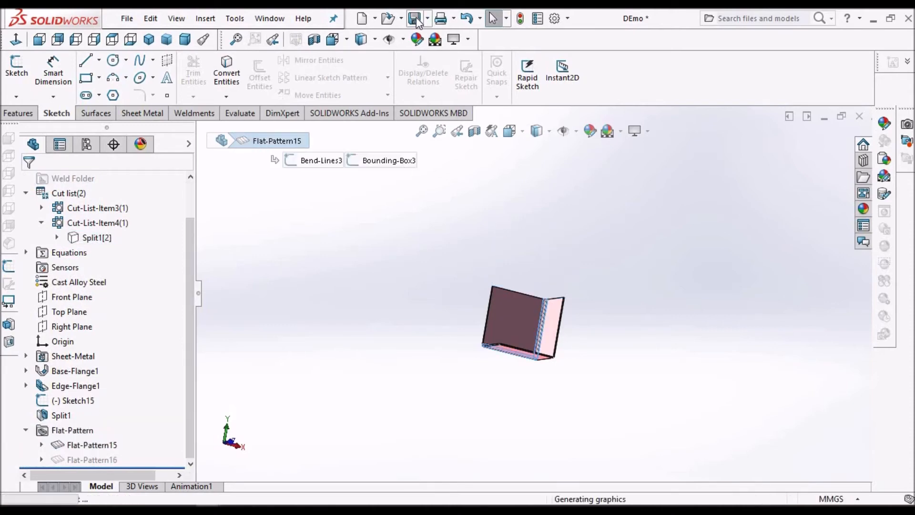
Step: Switch to the DEmo drawing and place a model view in the Part 2 FLAT-PATTERN configuration below the existing folded view
left_click(270, 18)
left_click(291, 175)
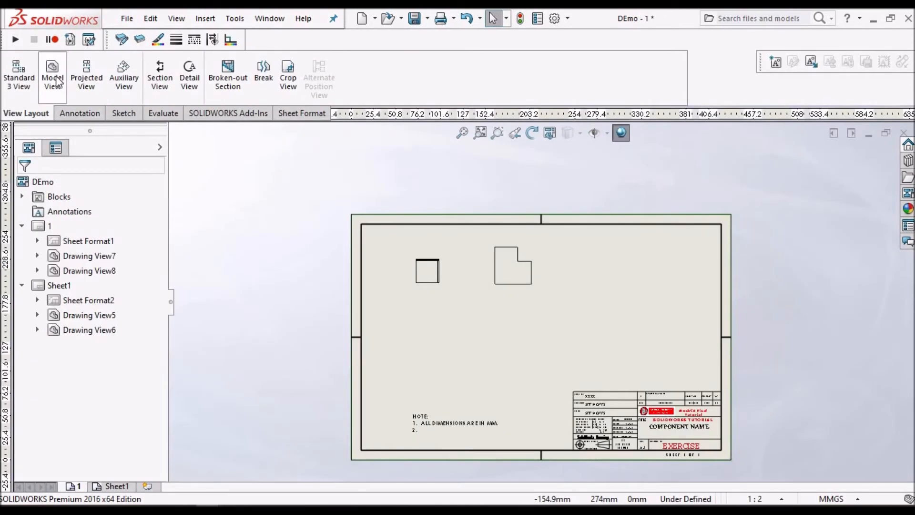
left_click(56, 81)
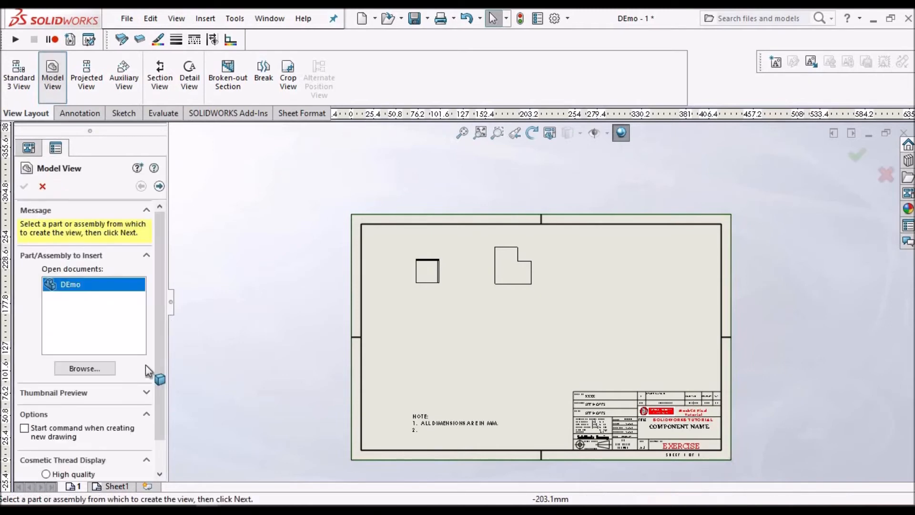
double_click(62, 288)
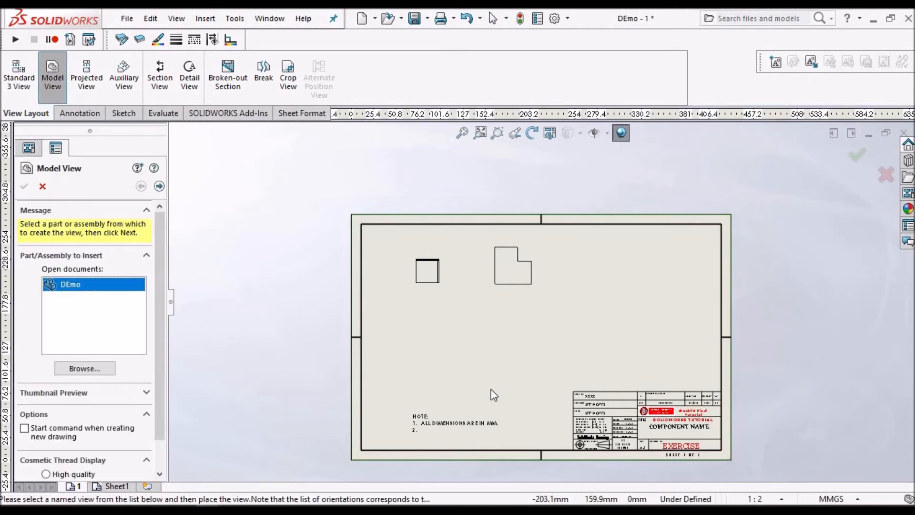
left_click(441, 348)
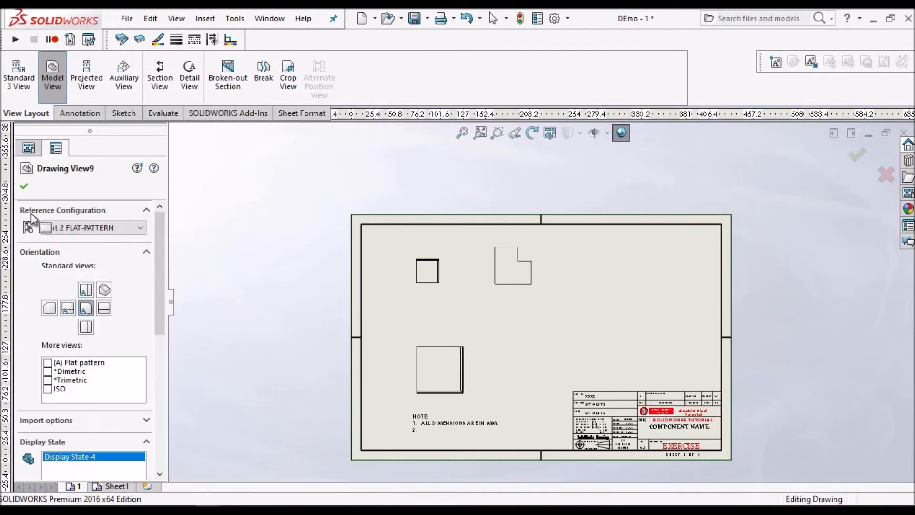
left_click_drag(164, 330, 168, 403)
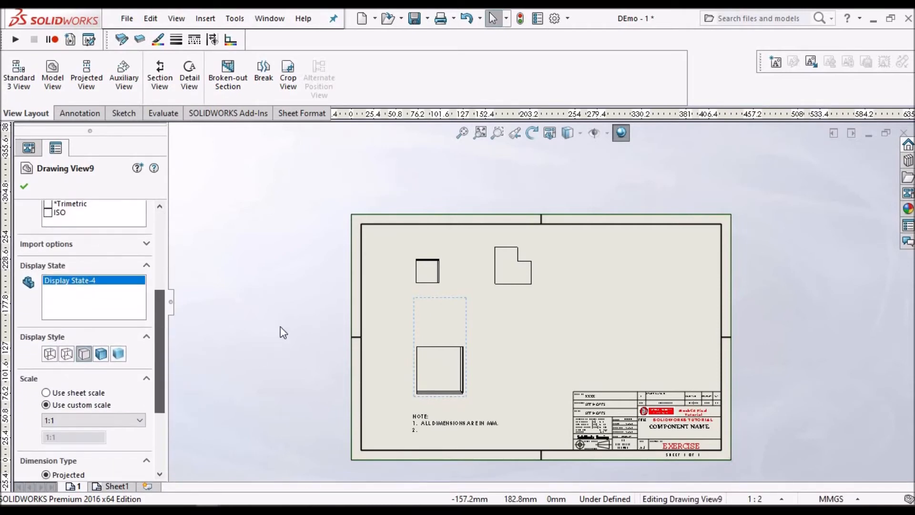
key("Escape")
Step: Set the custom scale of the upper folded view, Drawing View7, to 1:1
scroll(439, 304, "down", 3)
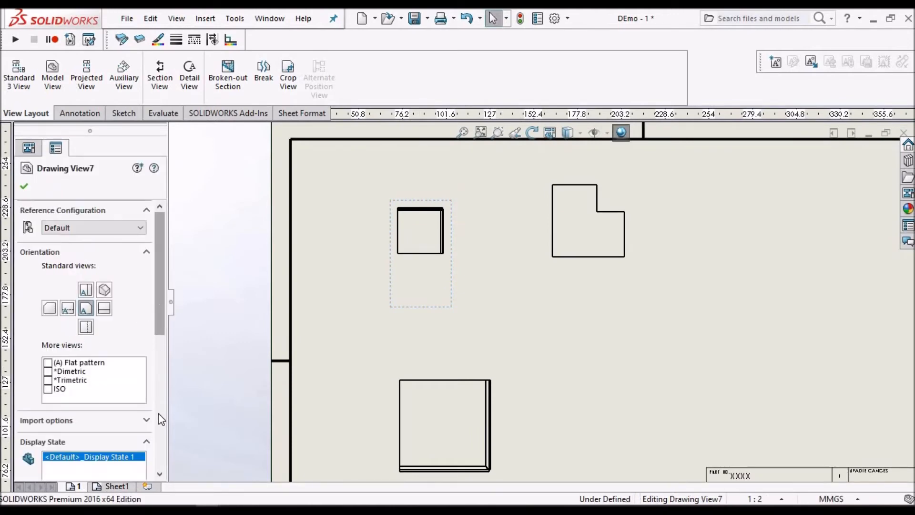
scroll(96, 399, "down", 5)
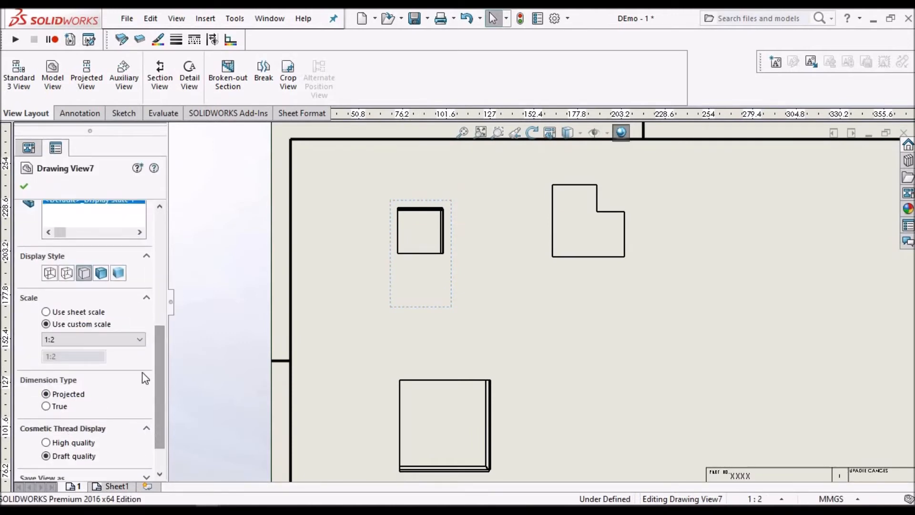
left_click(140, 340)
left_click(71, 352)
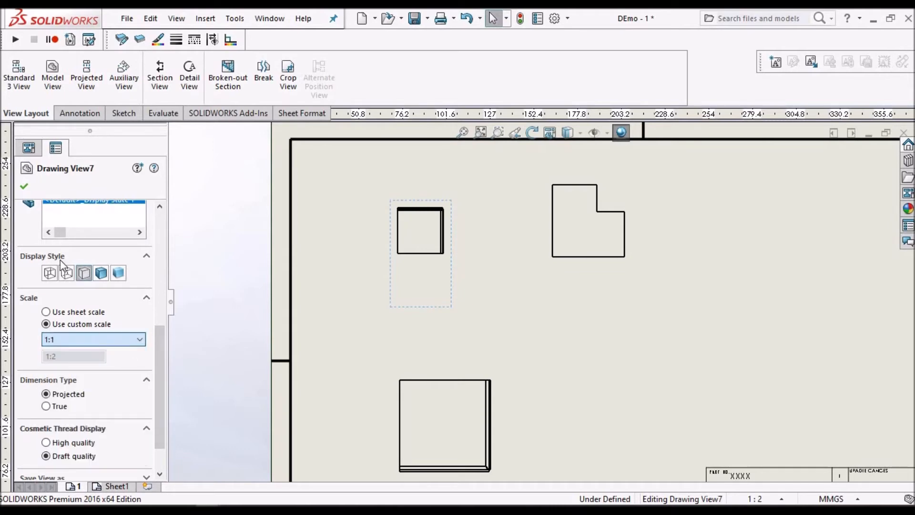
left_click(30, 190)
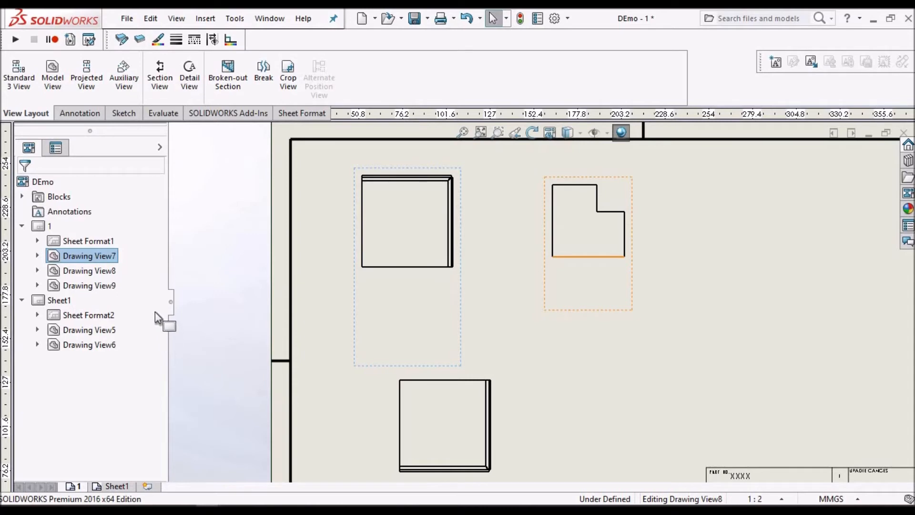
Step: Switch the L-shaped flat pattern view, Drawing View8, to a custom scale of 1:1
scroll(165, 375, "down", 5)
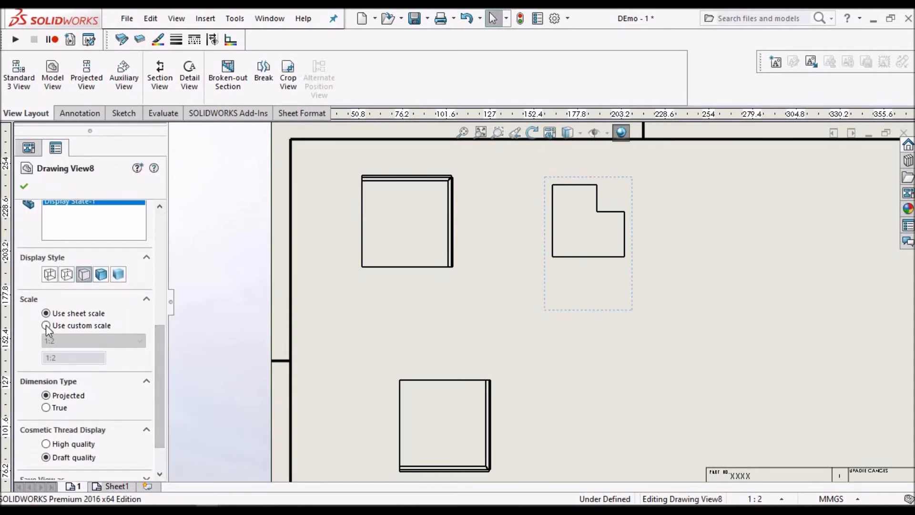
left_click(46, 326)
left_click(141, 342)
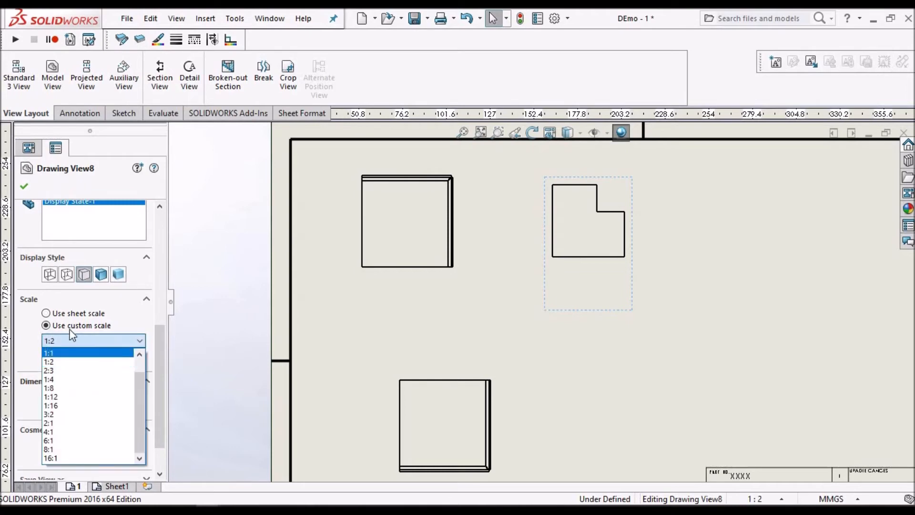
left_click(72, 352)
left_click(24, 186)
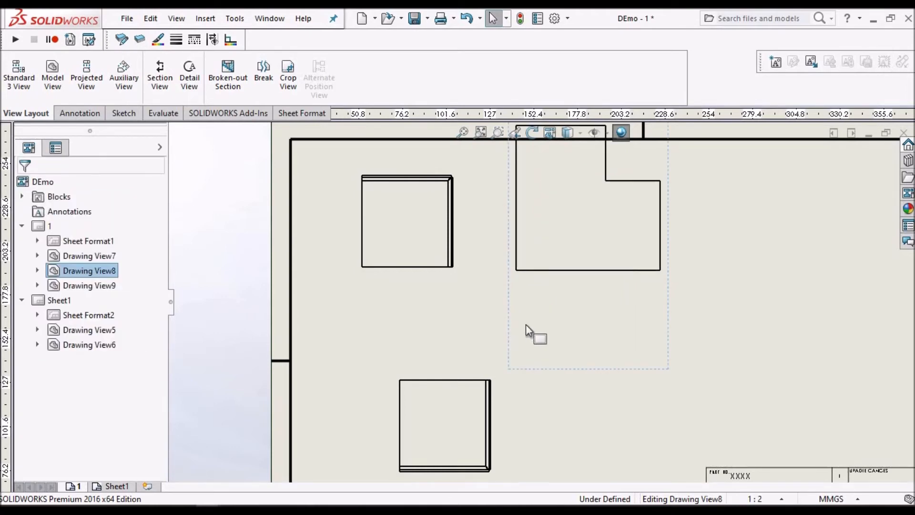
Step: Move the L-shaped flat view inside the sheet border and align the lower view beneath the upper folded view
left_click(624, 322)
scroll(623, 321, "up", 3)
mouse_move(584, 340)
left_mouse_down()
mouse_move(615, 354)
mouse_move(601, 352)
left_mouse_up()
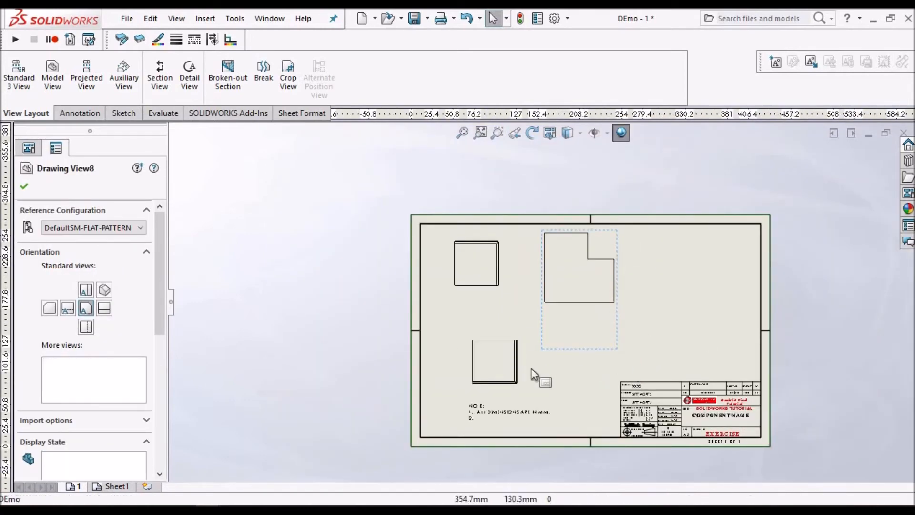
left_click(527, 389)
scroll(520, 385, "down", 3)
mouse_move(520, 385)
left_mouse_down()
mouse_move(487, 342)
mouse_move(494, 352)
left_mouse_up()
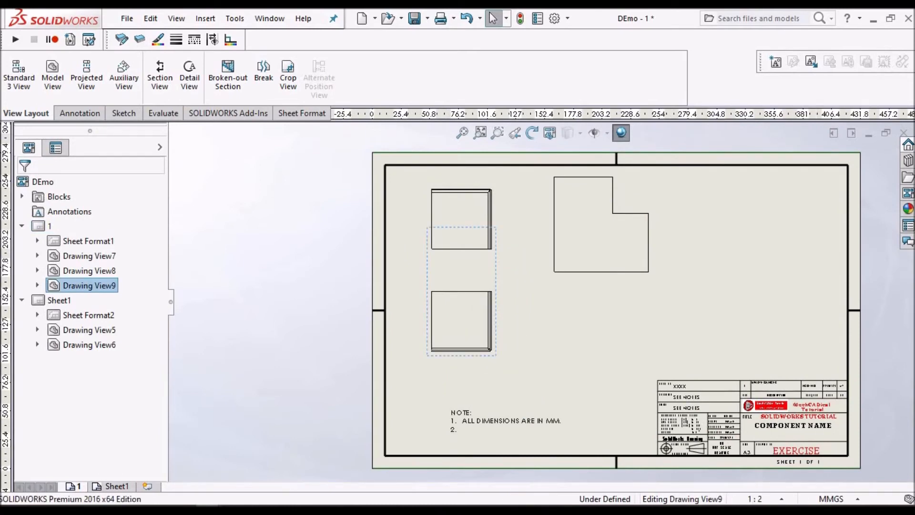
Step: Place a model view in the Part 2 FLAT-PATTERN configuration above the title block, and move it up and slightly to the right
left_click(87, 76)
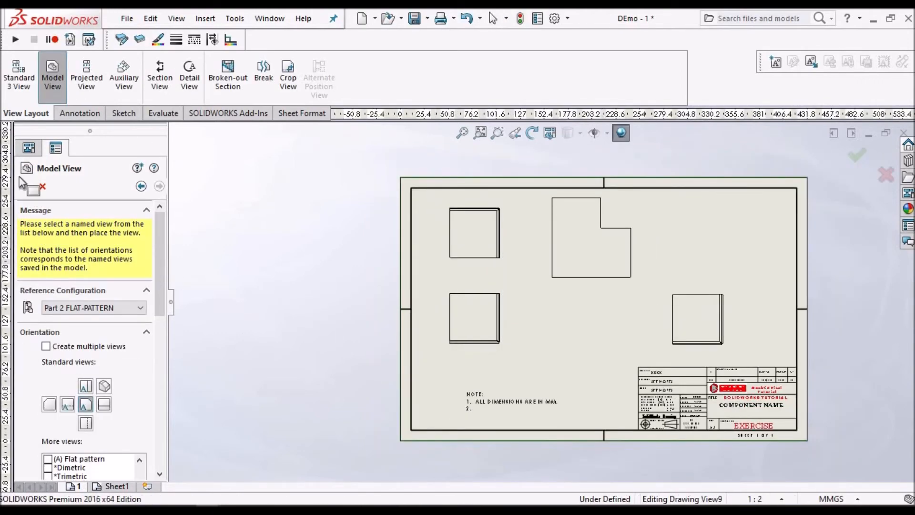
left_click(21, 187)
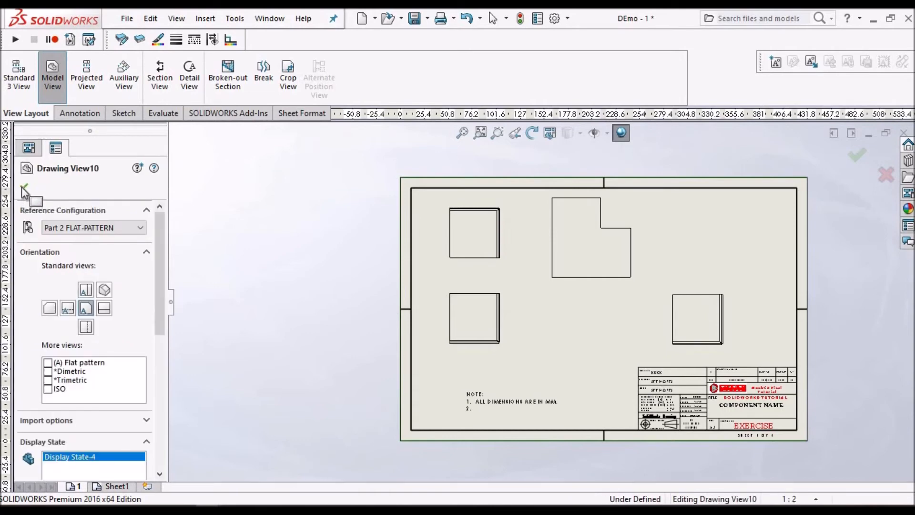
left_click(271, 281)
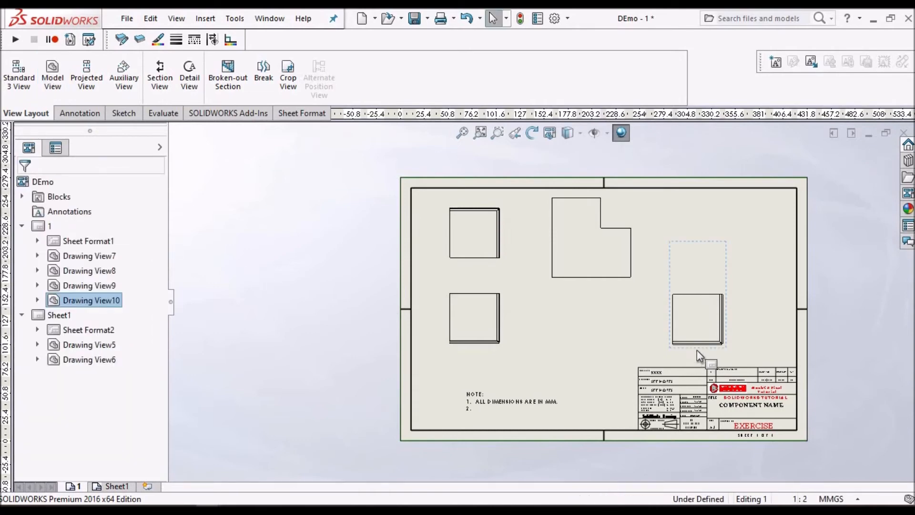
scroll(692, 341, "up", 3)
scroll(513, 295, "down", 5)
left_click_drag(590, 222, 610, 191)
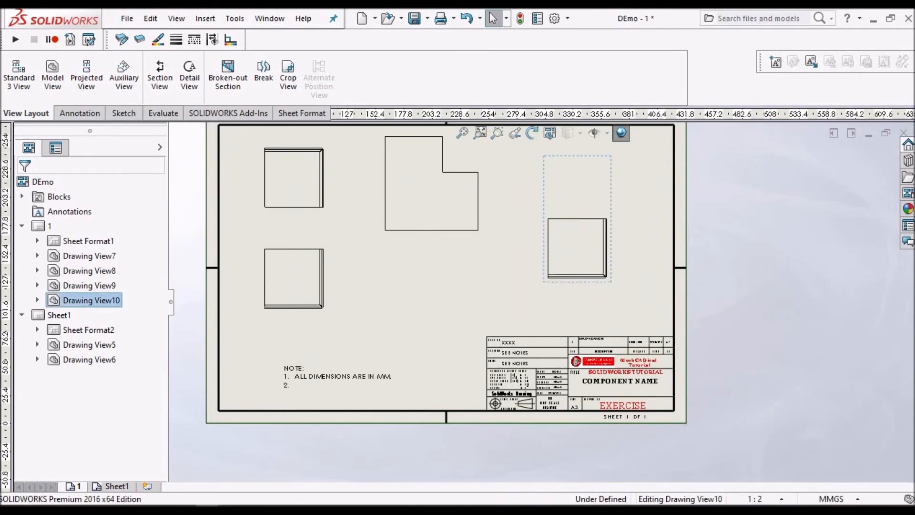
Step: Assign the named configuration Part 2 "Part 2 FLAT-PATTERN" to Drawing View10
left_click(556, 178)
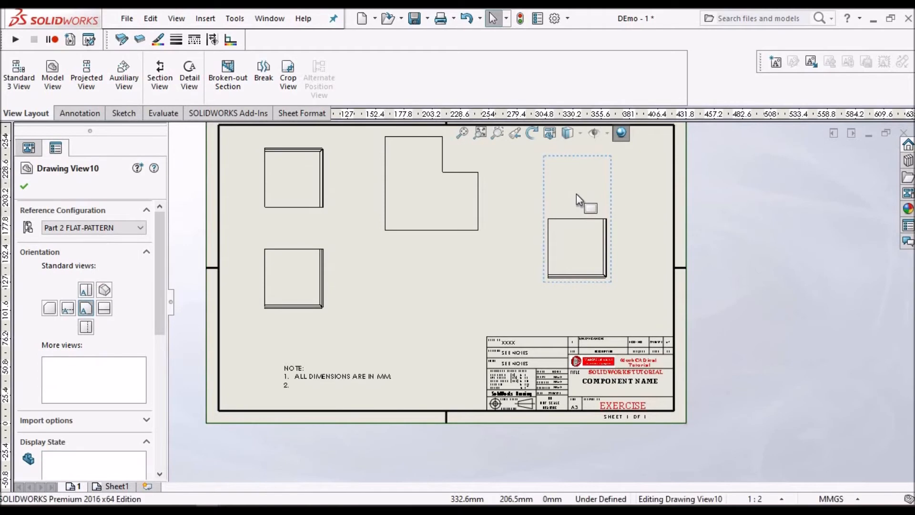
right_click(577, 194)
left_click(619, 372)
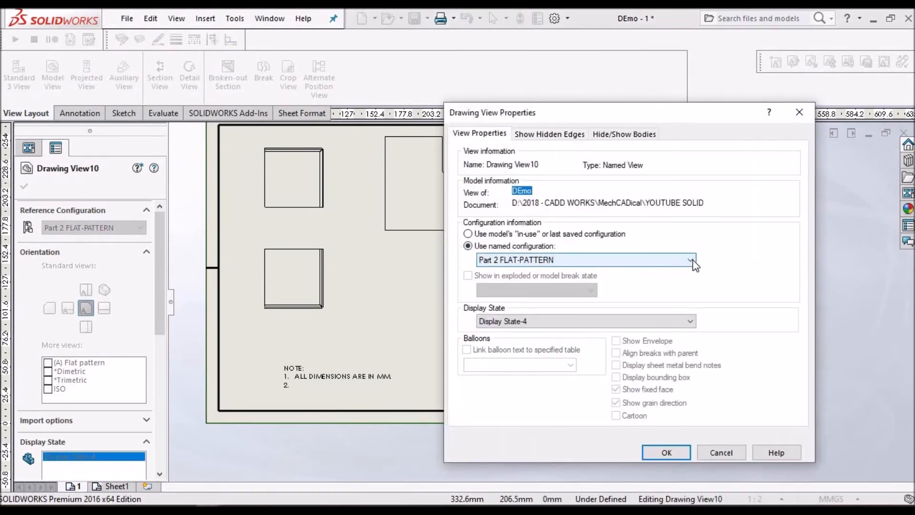
left_click(690, 260)
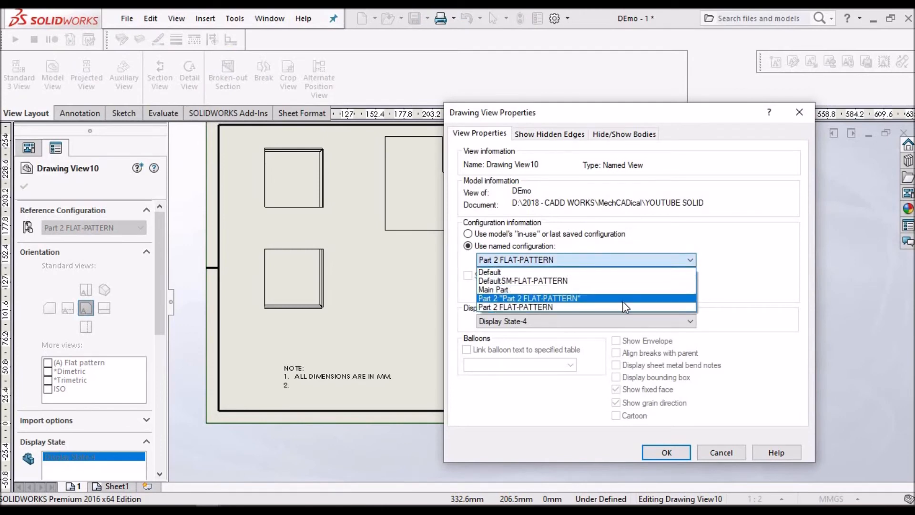
left_click(624, 299)
key("Return")
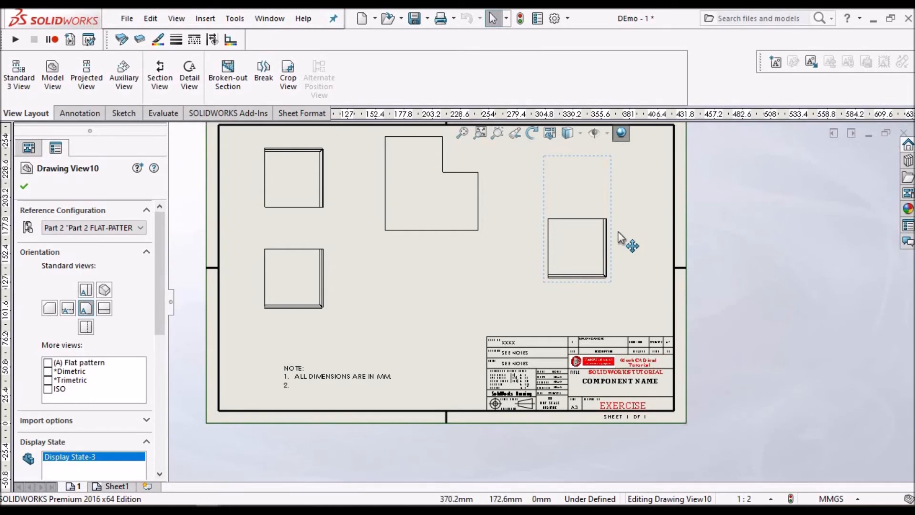
left_click(23, 186)
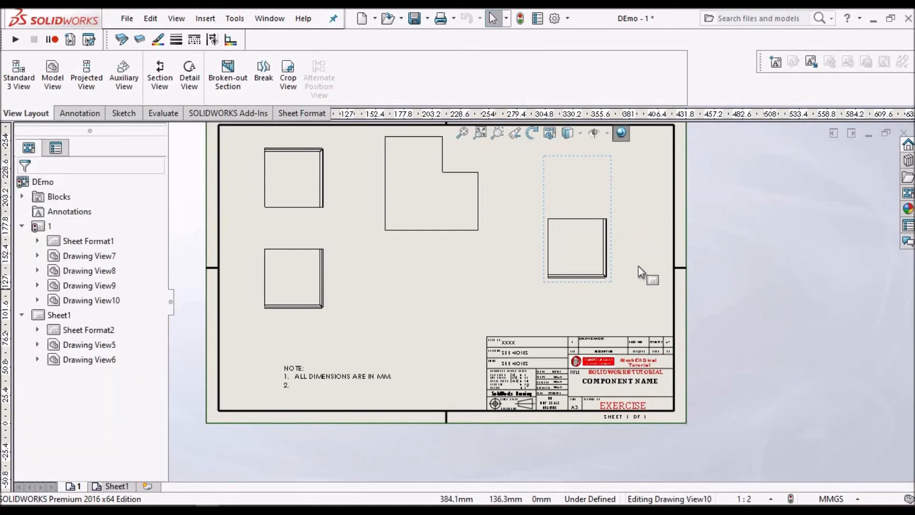
Step: Open the part referenced by Drawing View10 and unsuppress its Flat-Pattern15 feature
left_click(574, 187)
right_click(573, 187)
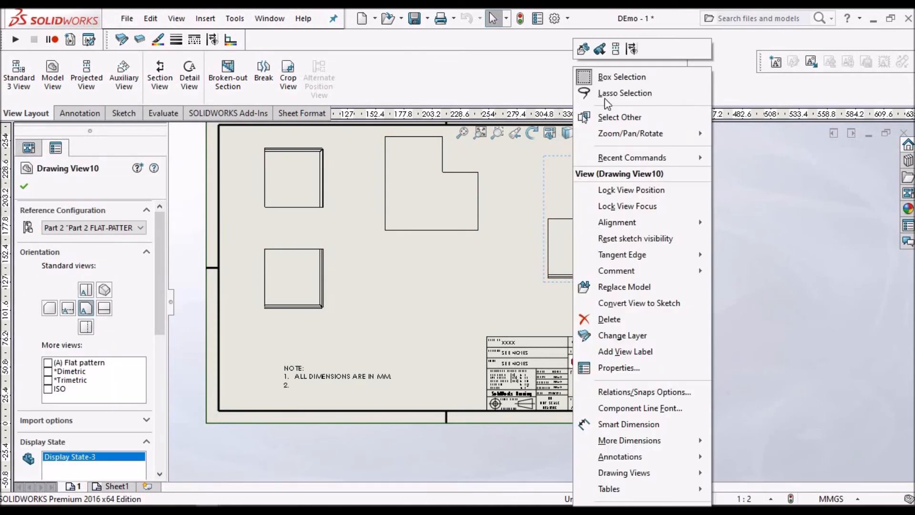
left_click(584, 49)
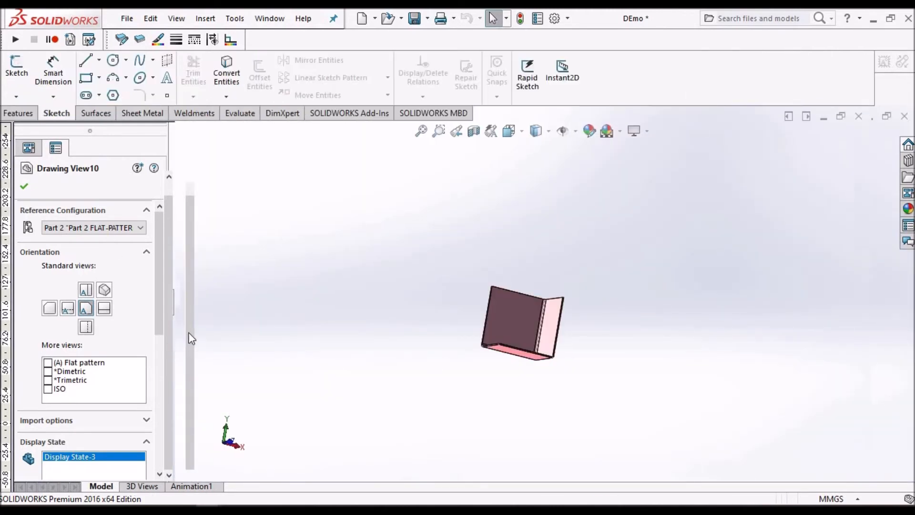
left_click(26, 460)
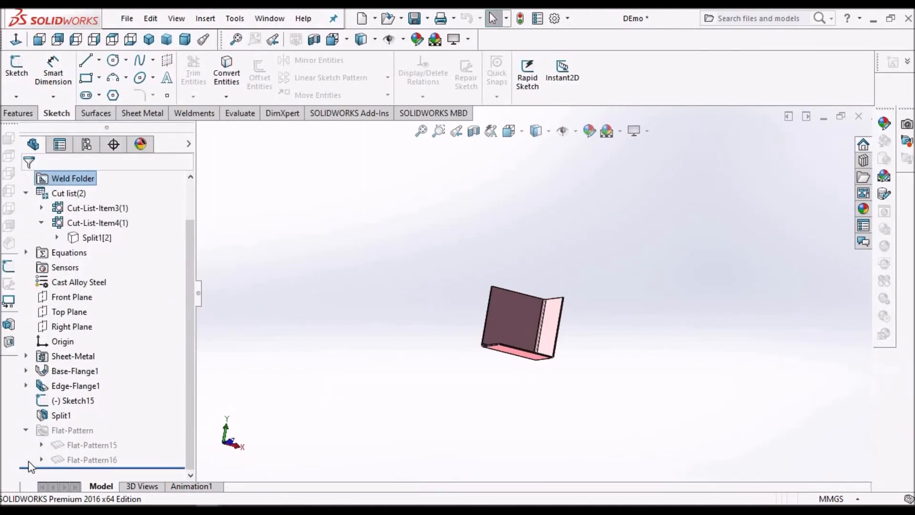
left_click(102, 443)
left_click(130, 407)
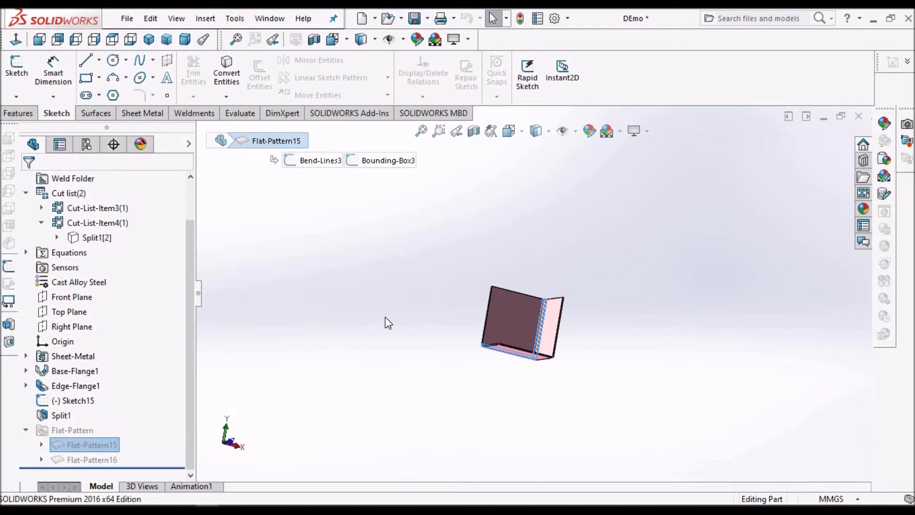
Step: Unsuppress the Bend-Lines3 sketch and both flatten features, EdgeBend2 and EdgeBend3, under Flat-Pattern15
left_click(42, 445)
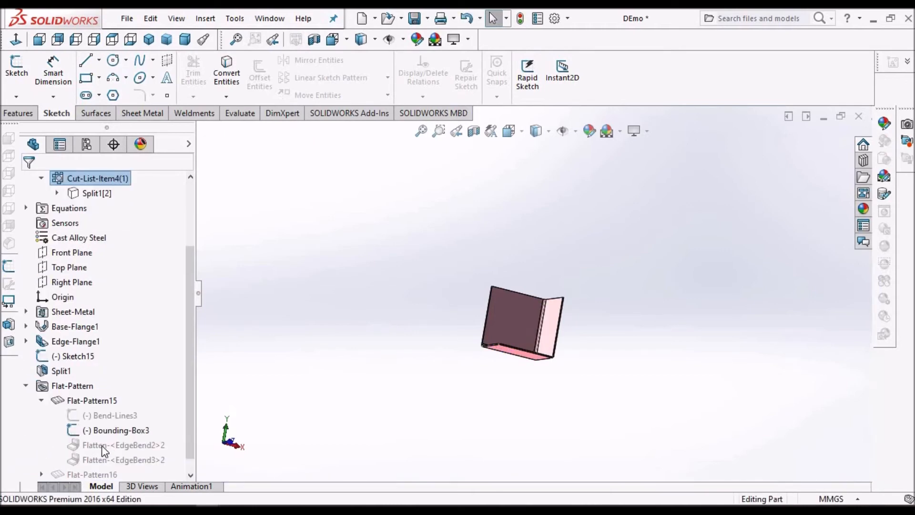
left_click(115, 413)
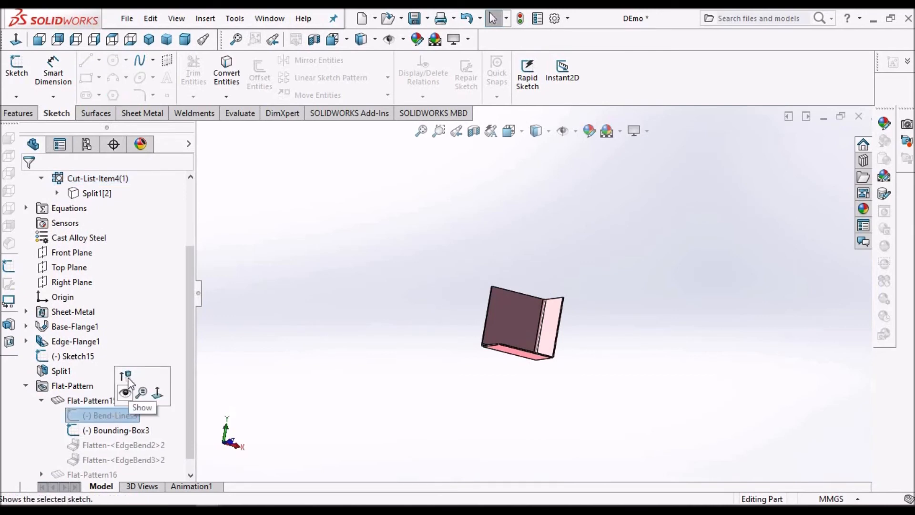
left_click(127, 376)
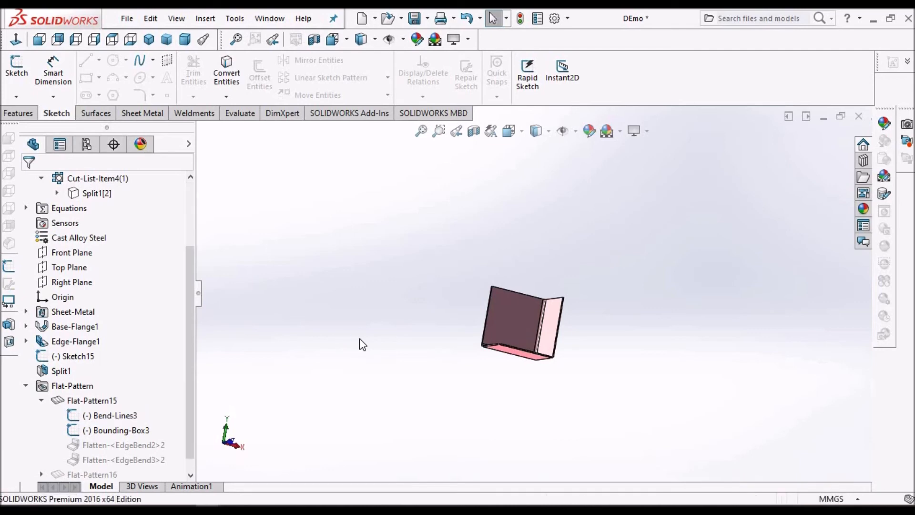
left_click(142, 448)
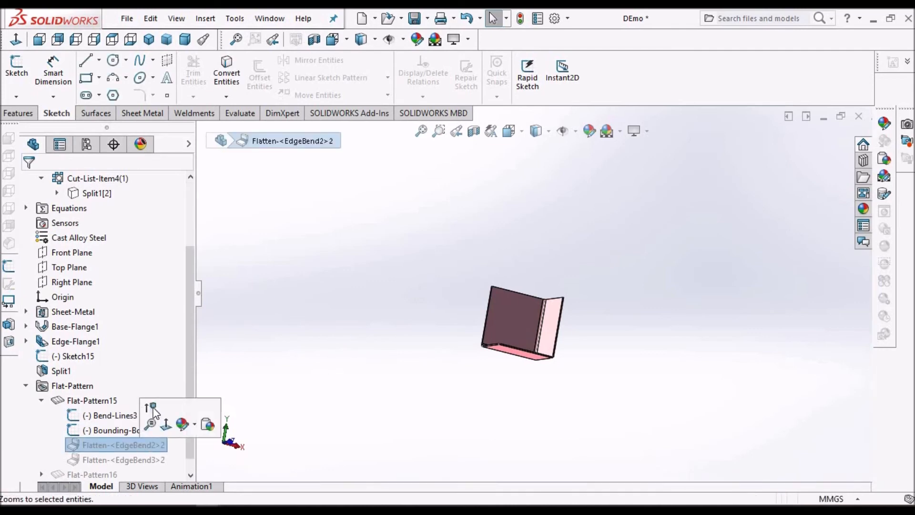
left_click(158, 408)
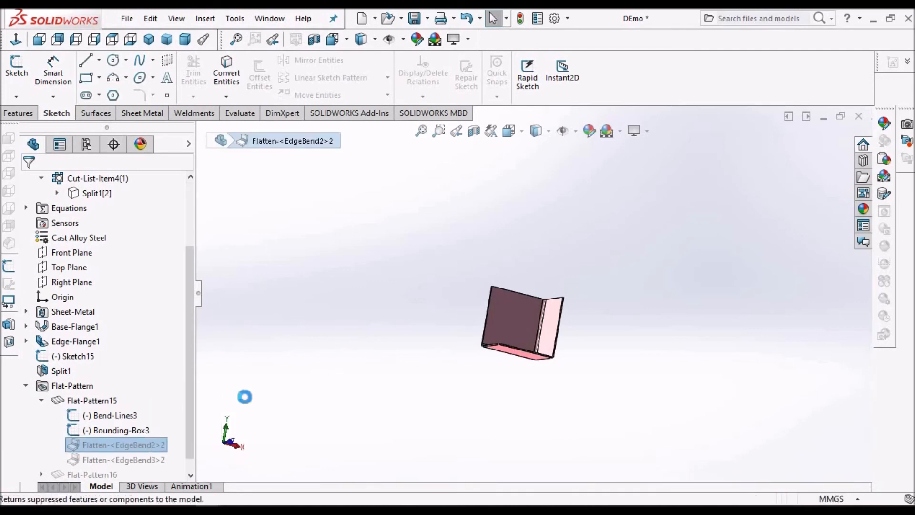
left_click(112, 461)
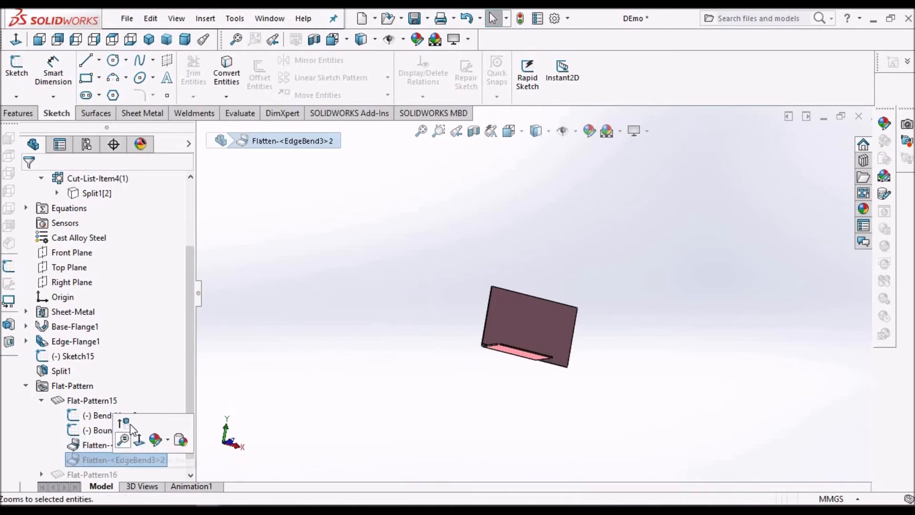
left_click(127, 434)
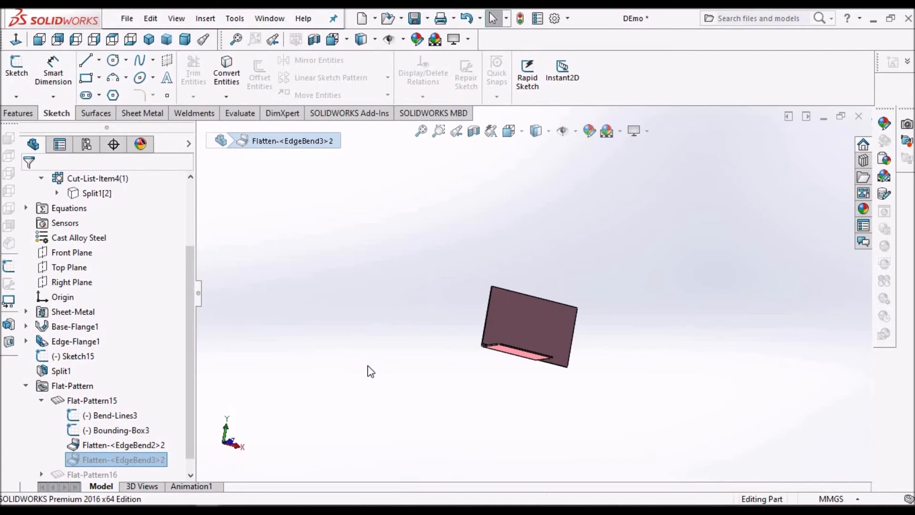
left_click(647, 272)
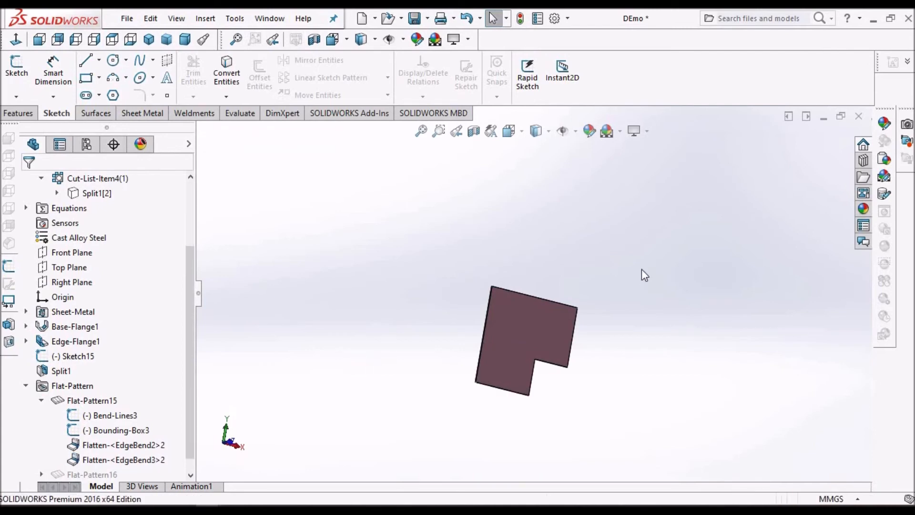
Step: Switch back to the DEmo drawing and save it
left_click(270, 20)
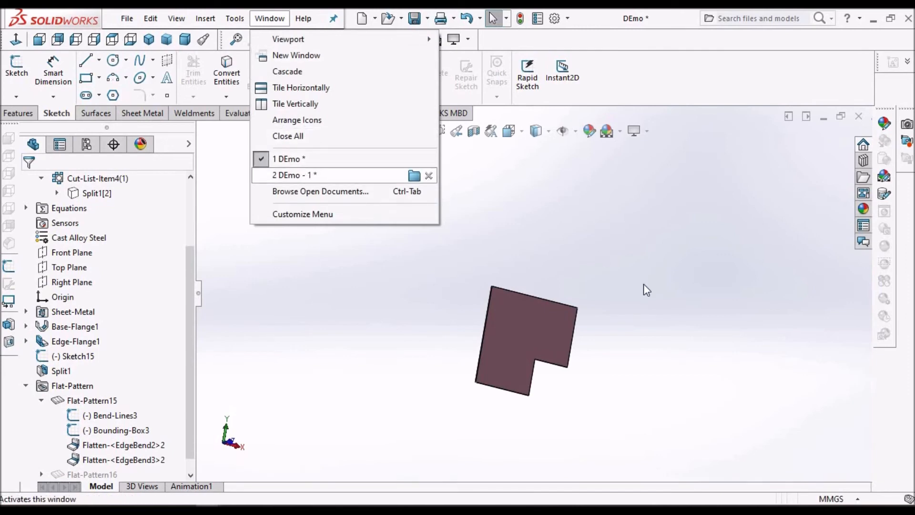
left_click(294, 175)
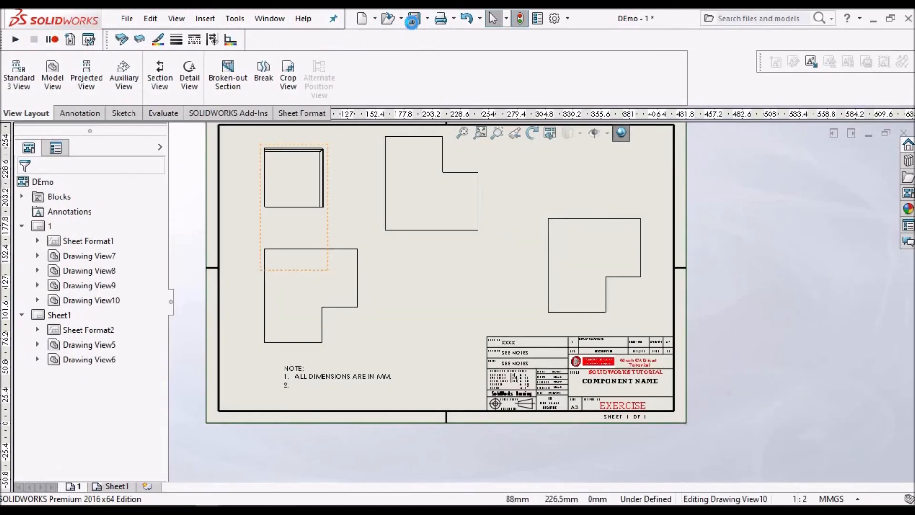
left_click(414, 18)
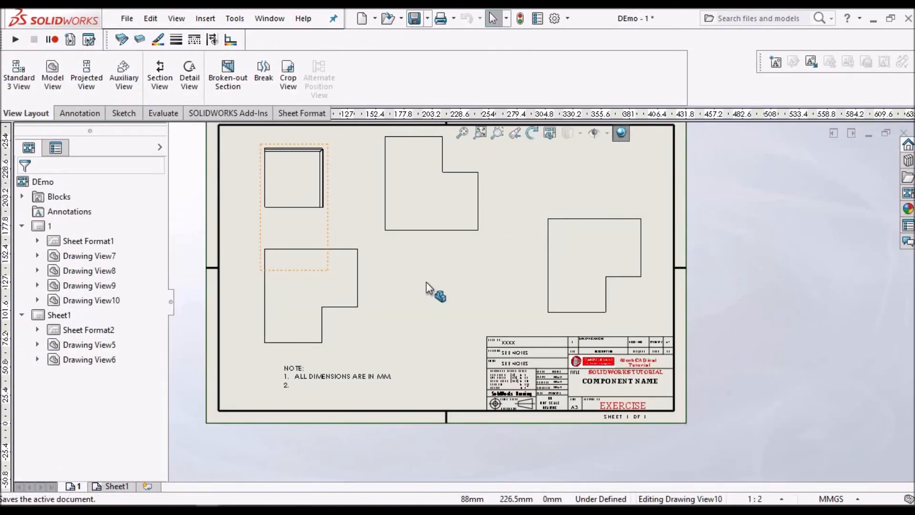
scroll(462, 279, "up", 4)
scroll(520, 251, "down", 3)
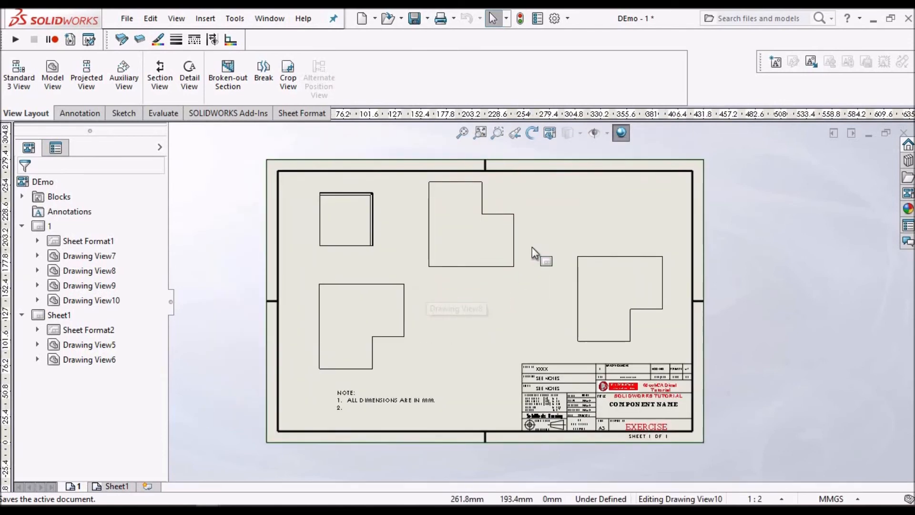
scroll(532, 247, "down", 1)
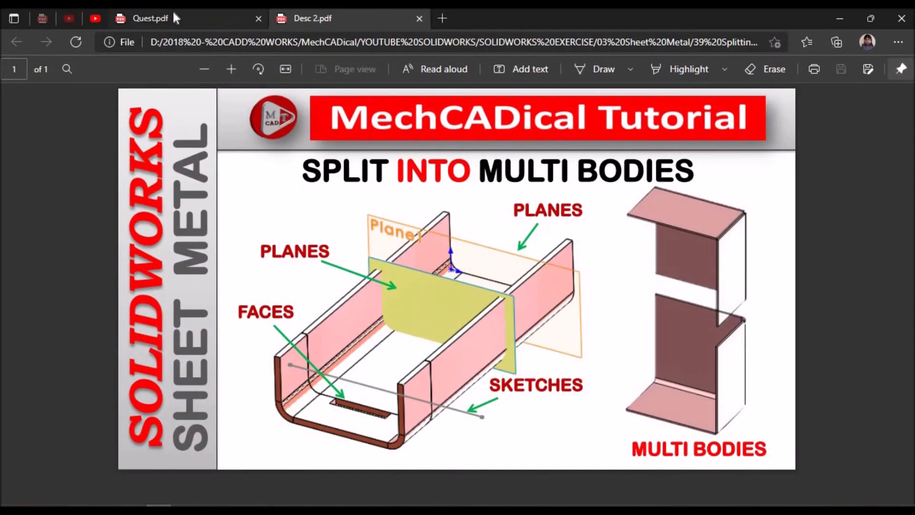
Step: Switch to the browser and view the Quest.pdf document
left_click(173, 15)
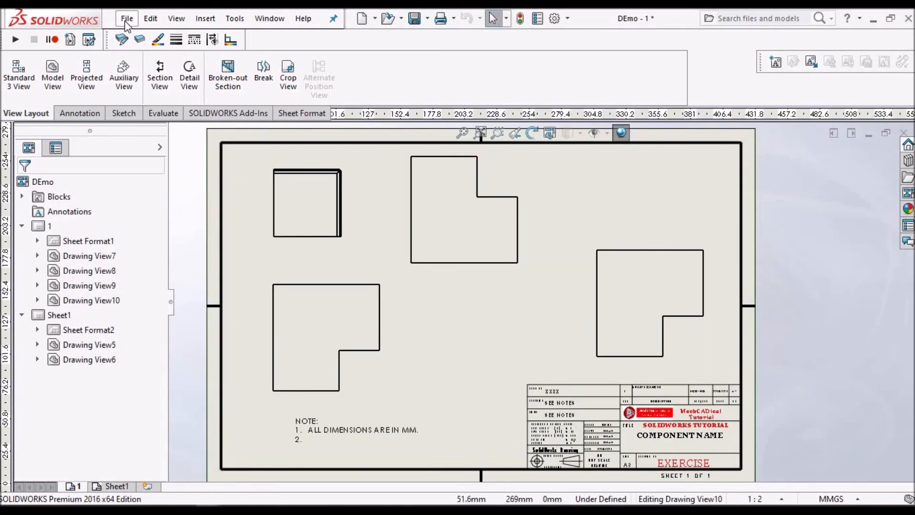
left_click(127, 22)
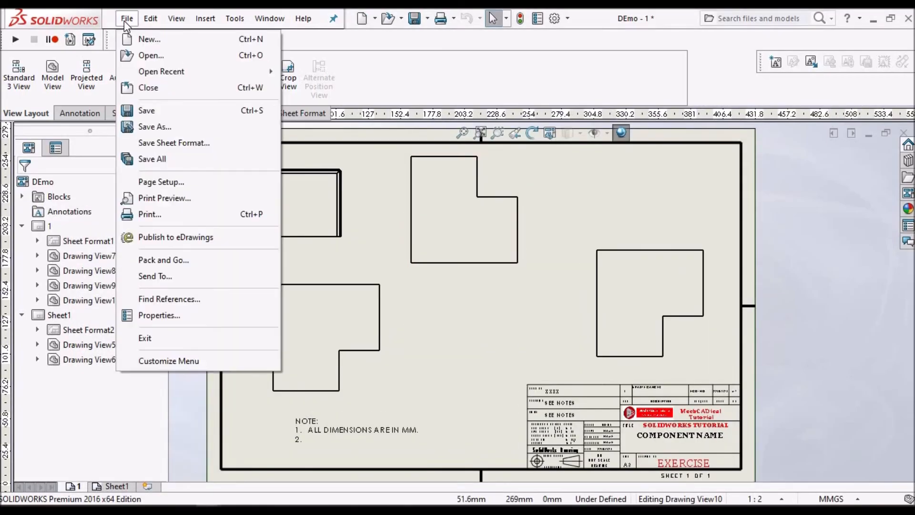
left_click(163, 126)
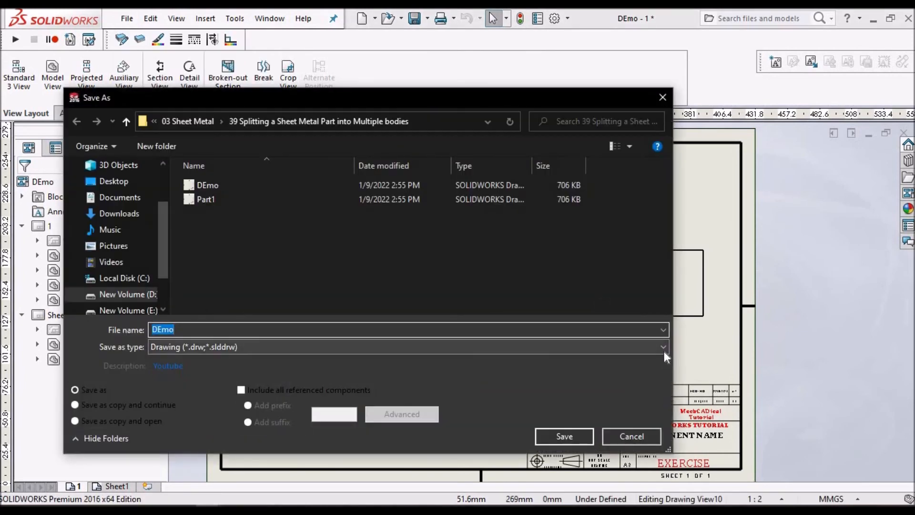
left_click(665, 351)
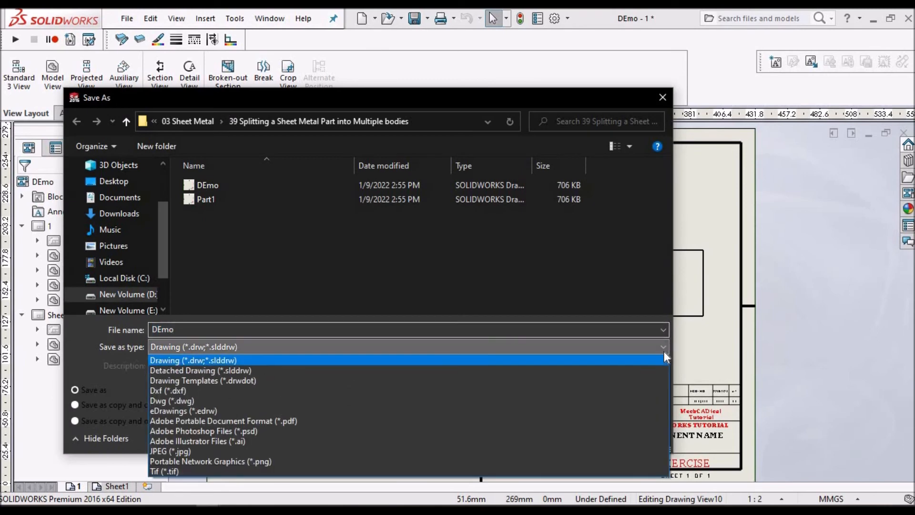
left_click(533, 391)
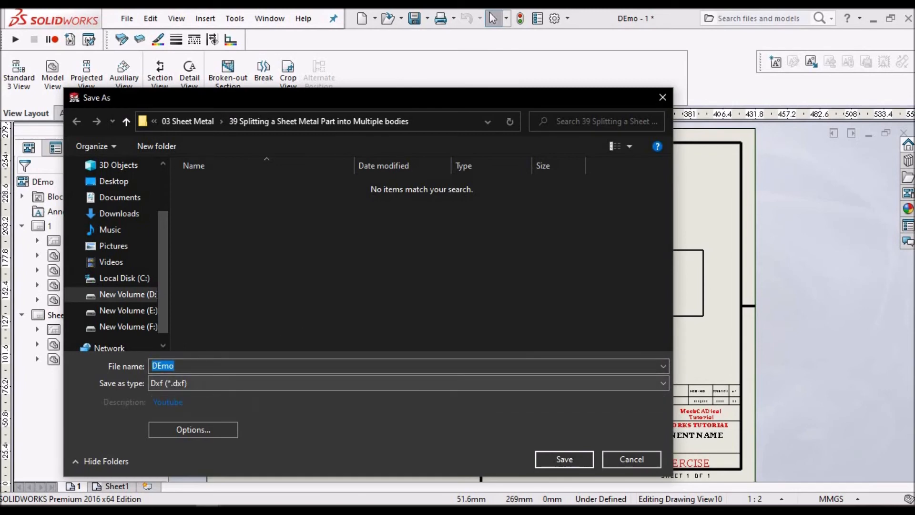
left_click(632, 459)
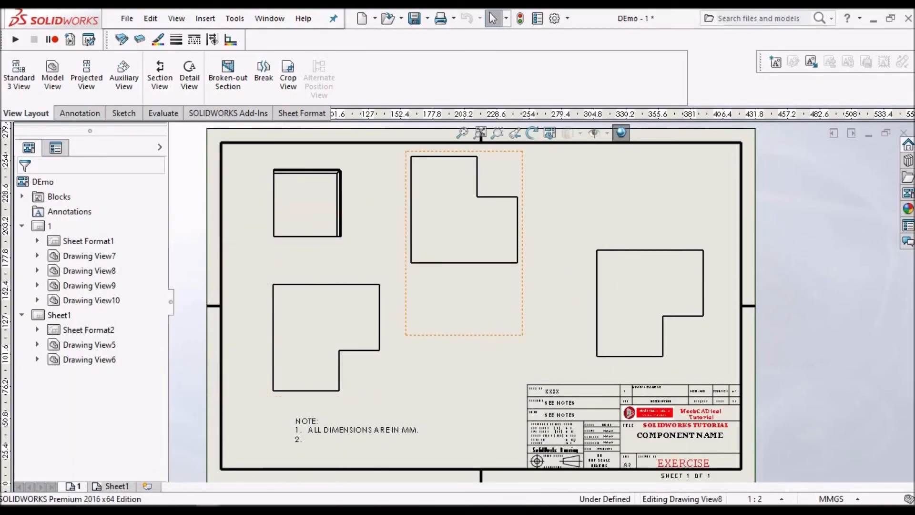
Step: Close the properties of Drawing View8 and switch to the DEmo part window
left_click(316, 215)
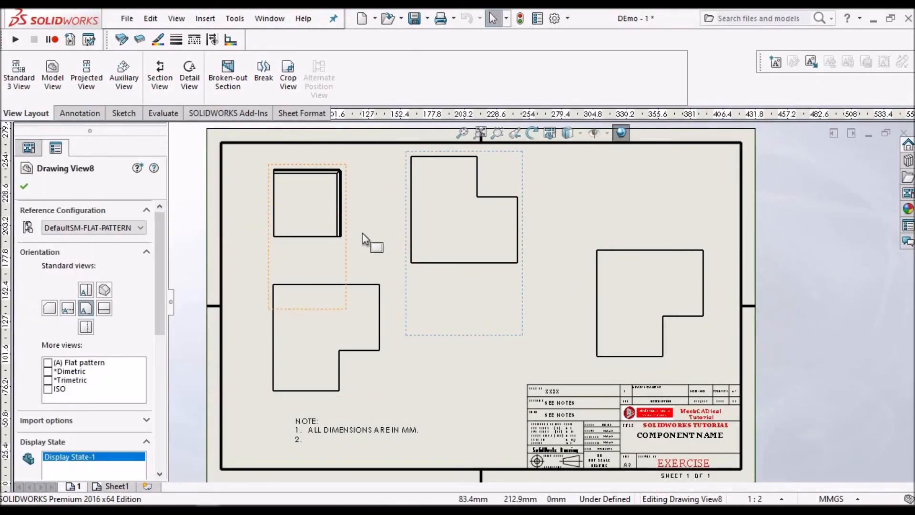
left_click(25, 187)
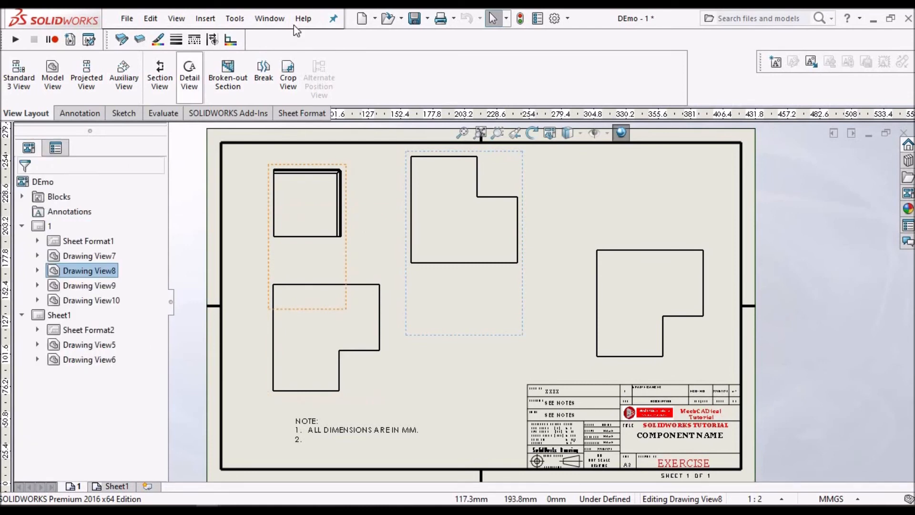
left_click(269, 18)
left_click(536, 219)
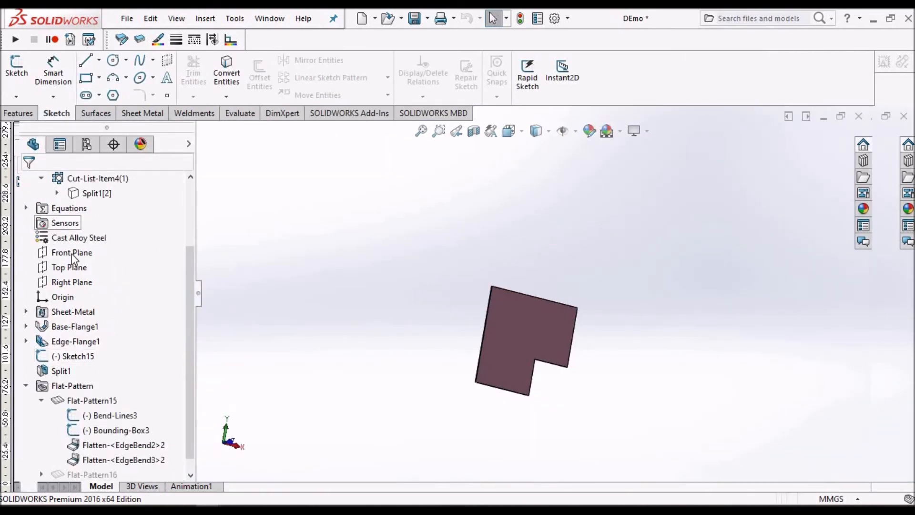
Step: Expand Cut-List-Item3 and exit the flattened state of its sheet metal body
scroll(140, 277, "up", 2)
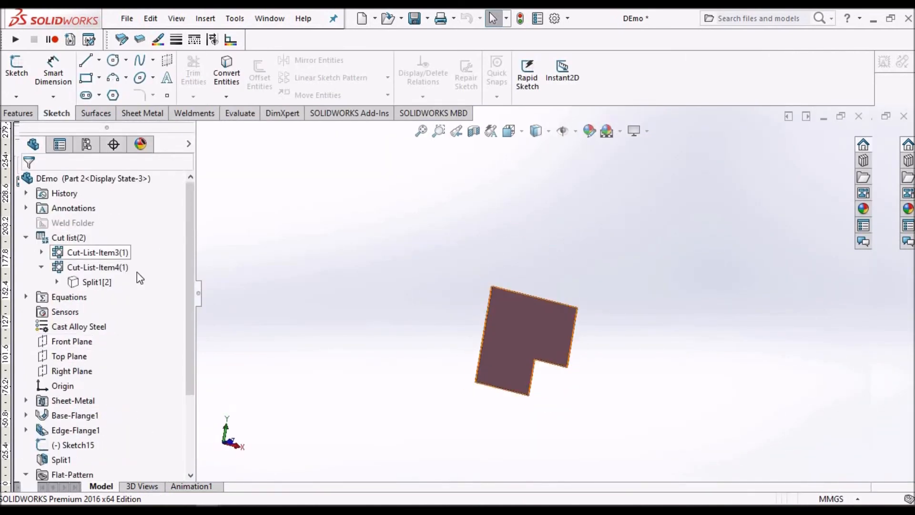
left_click(42, 252)
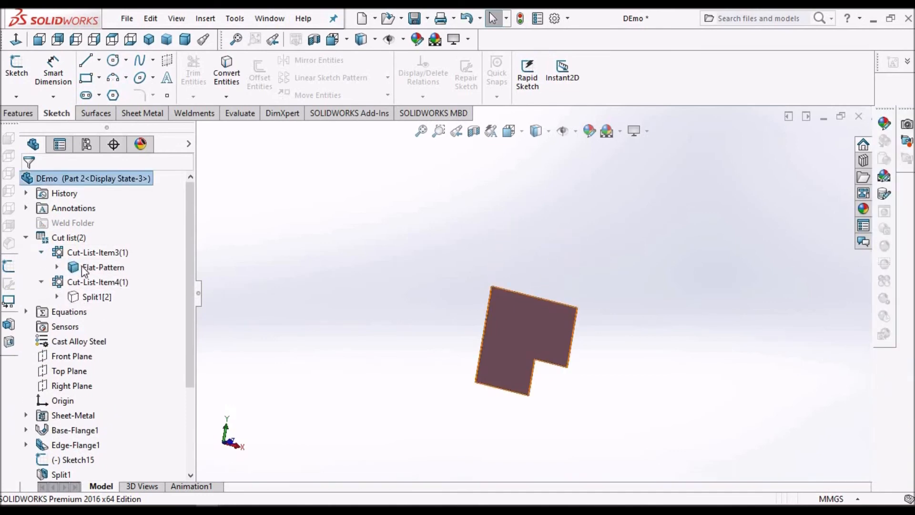
right_click(85, 271)
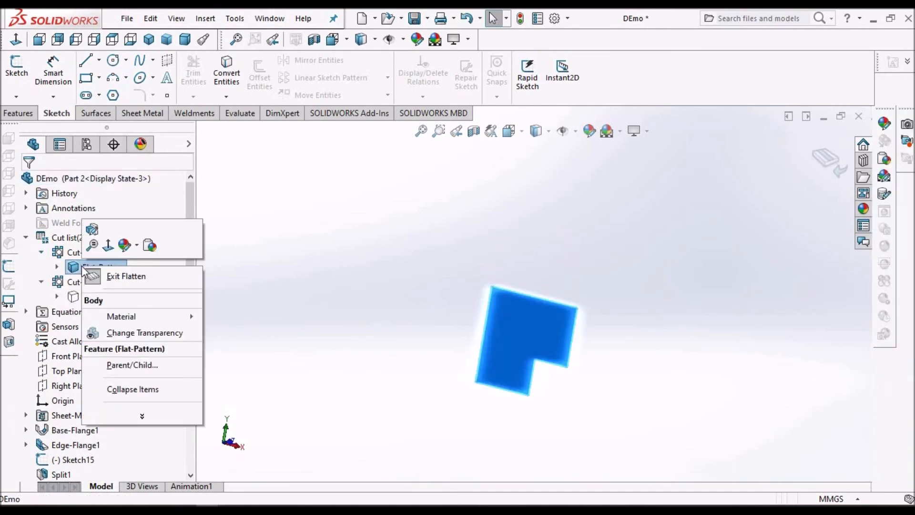
left_click(498, 193)
left_click(148, 322)
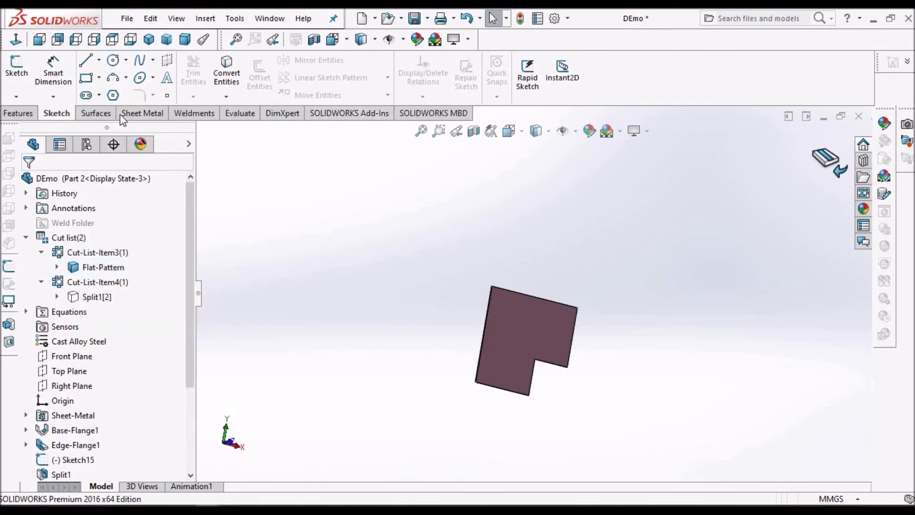
left_click(142, 114)
left_click(488, 95)
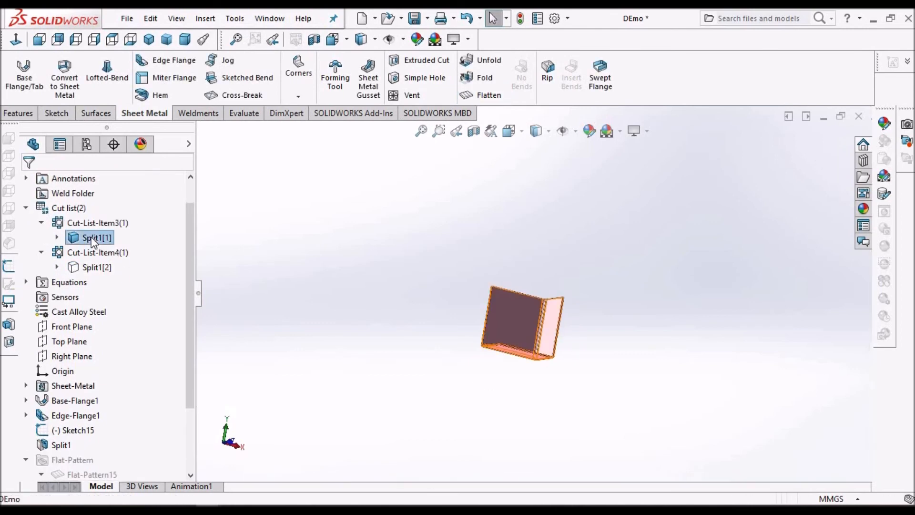
Step: Insert the Split1[1] body into a new part and save it as DEmo-Split1
right_click(93, 240)
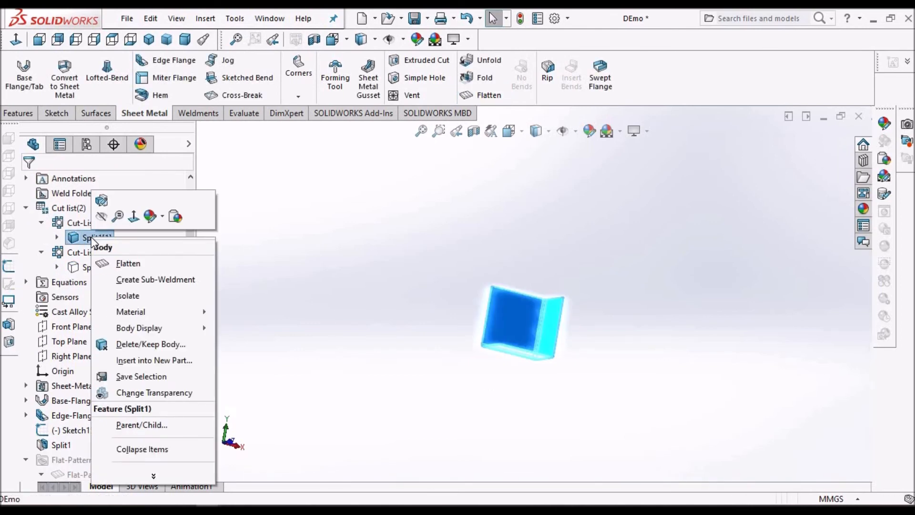
left_click(161, 363)
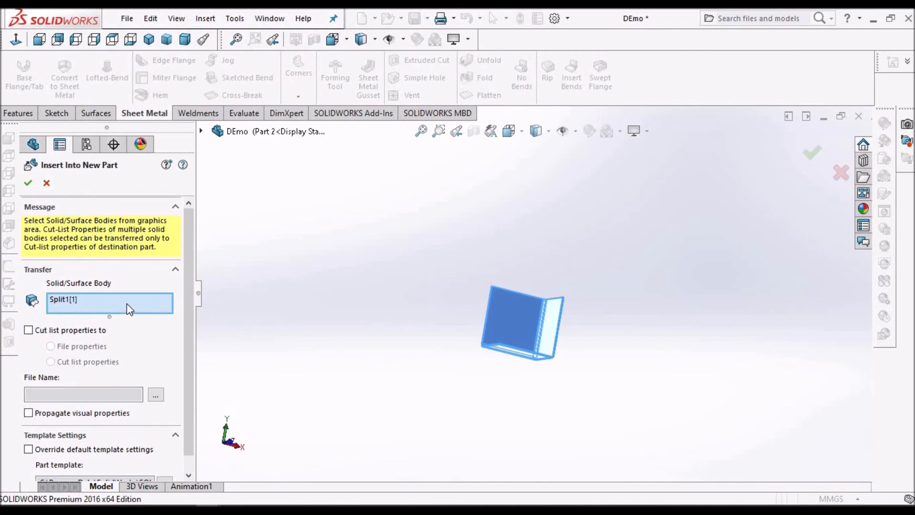
scroll(131, 309, "down", 1)
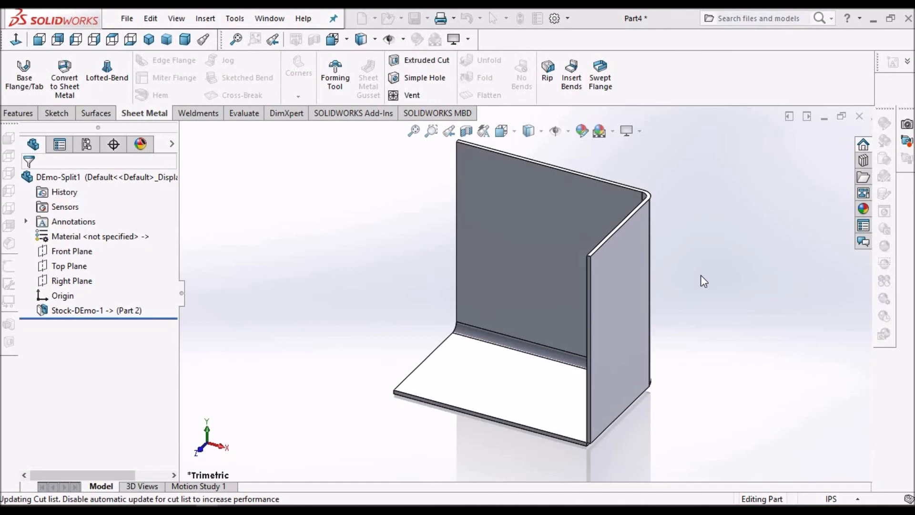
key("ctrl+s")
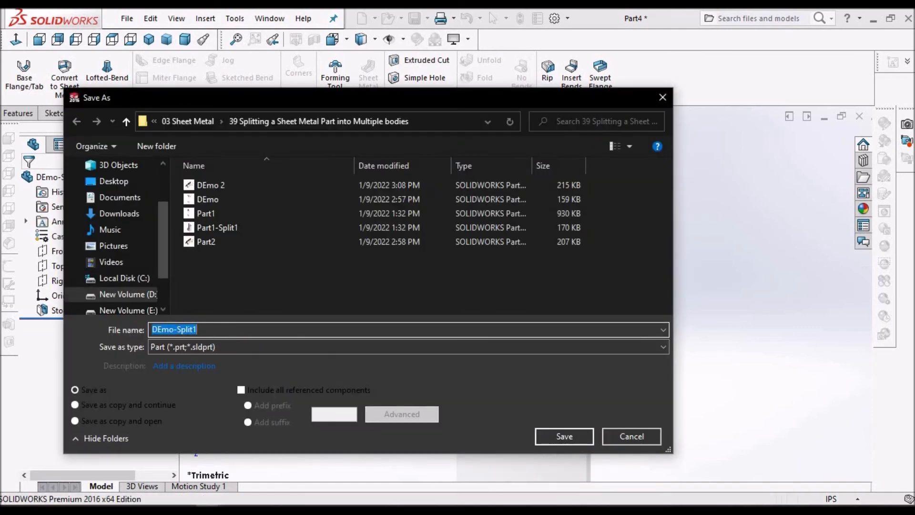
left_click(198, 330)
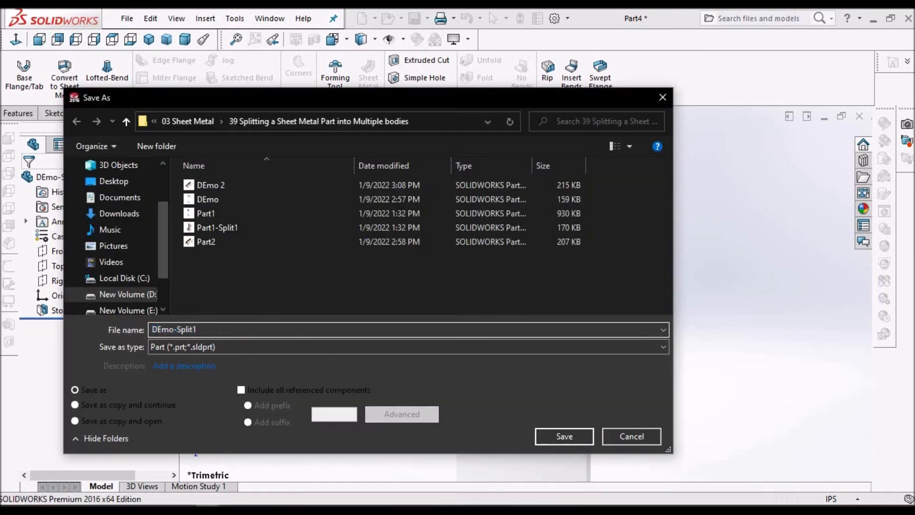
left_click(570, 435)
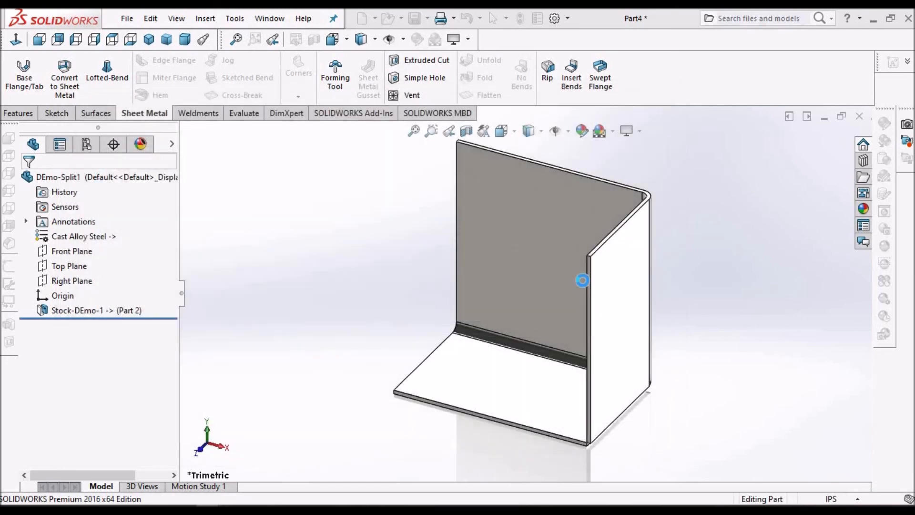
Step: Insert bends into the DEmo-Split1 part with its large outer back face fixed, a 0.07874016in bend radius and Tear auto relief
scroll(582, 282, "up", 4)
middle_click_drag(564, 292, 589, 287)
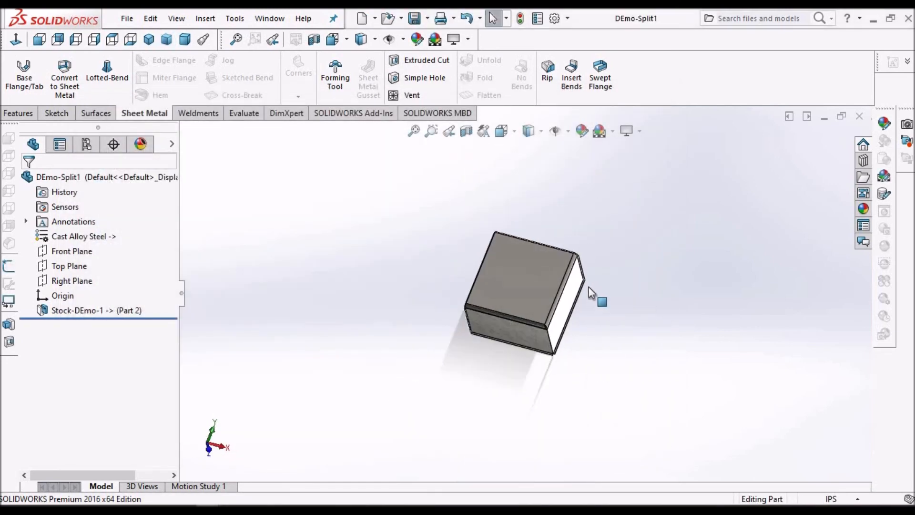
scroll(591, 293, "down", 2)
left_click(64, 79)
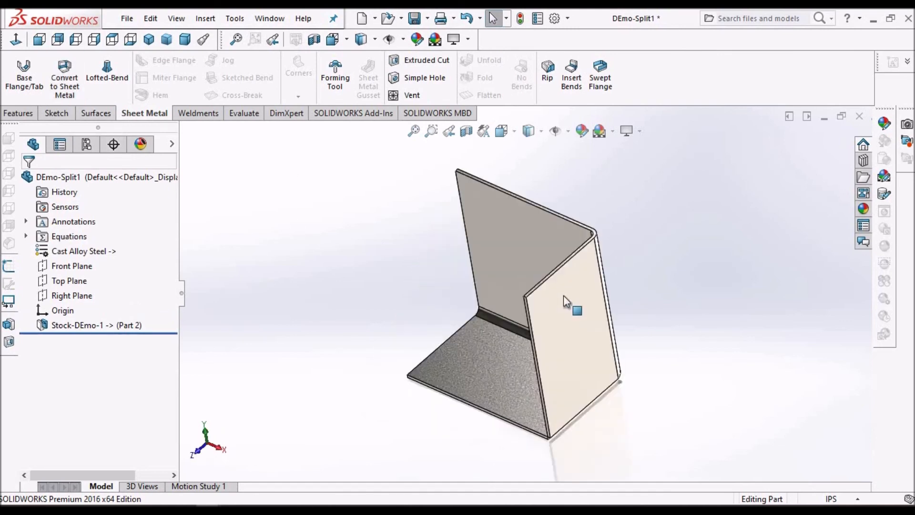
middle_click_drag(575, 302, 596, 267)
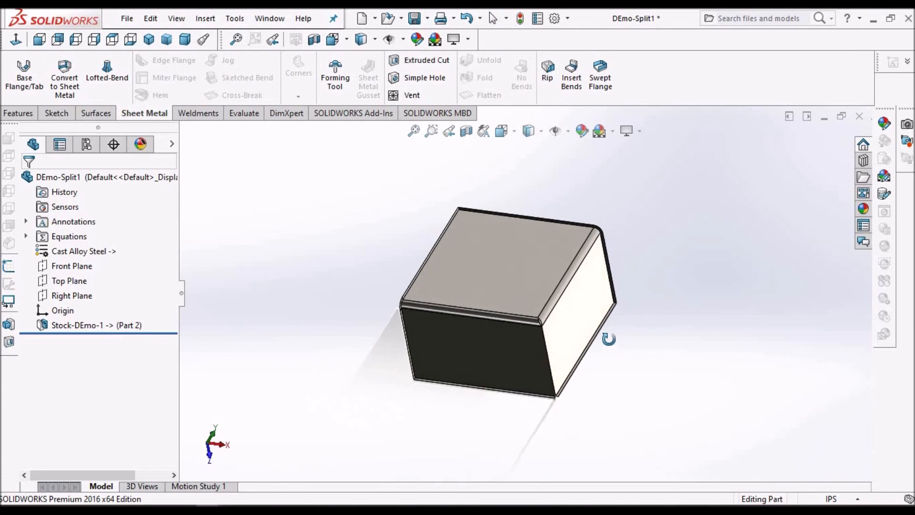
left_click(576, 81)
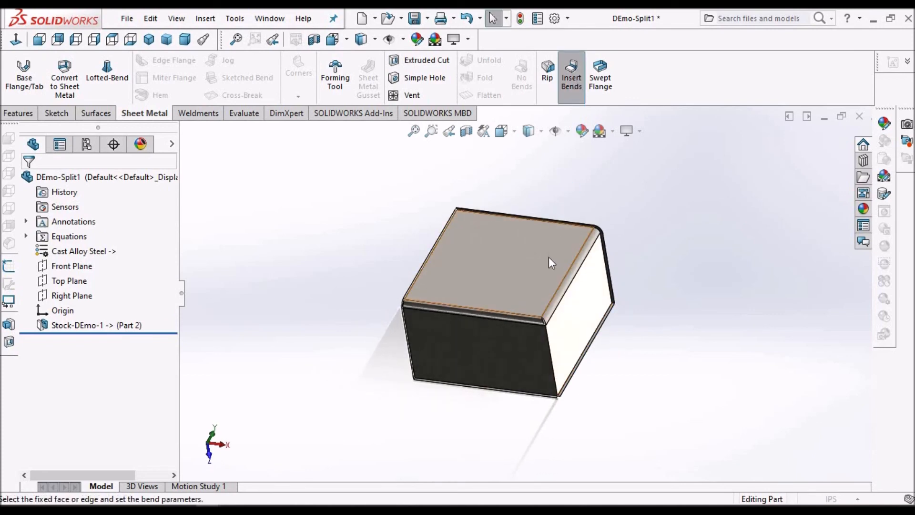
middle_click_drag(574, 308, 513, 281)
left_click(513, 281)
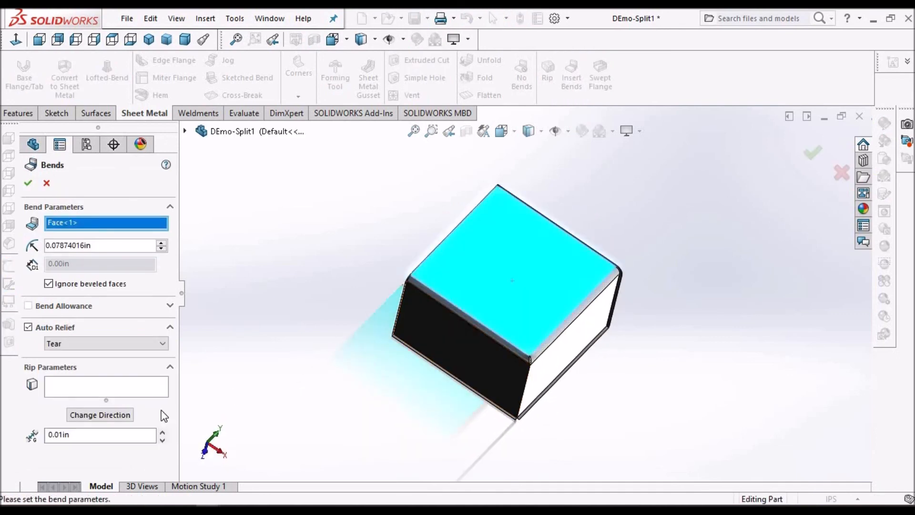
left_click(27, 185)
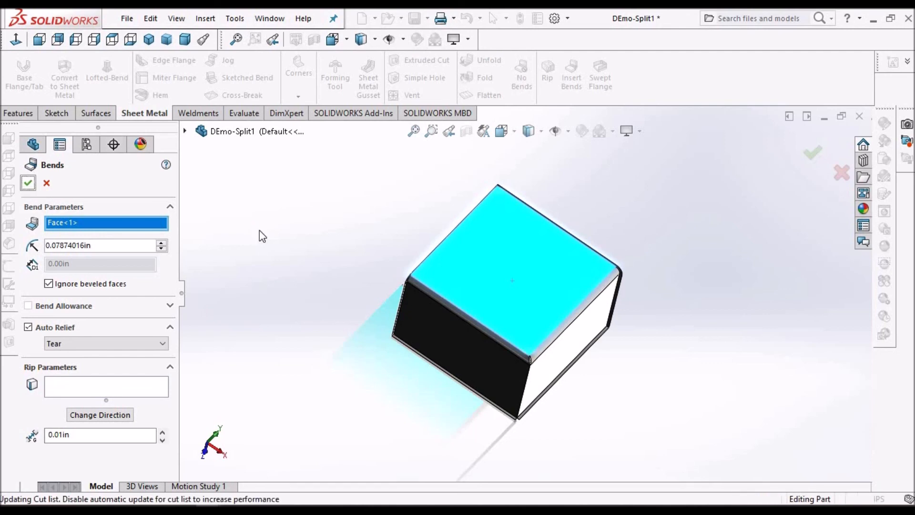
Step: Flatten the DEmo-Split1 sheet metal part and inspect its flat pattern
middle_click_drag(442, 272, 470, 132)
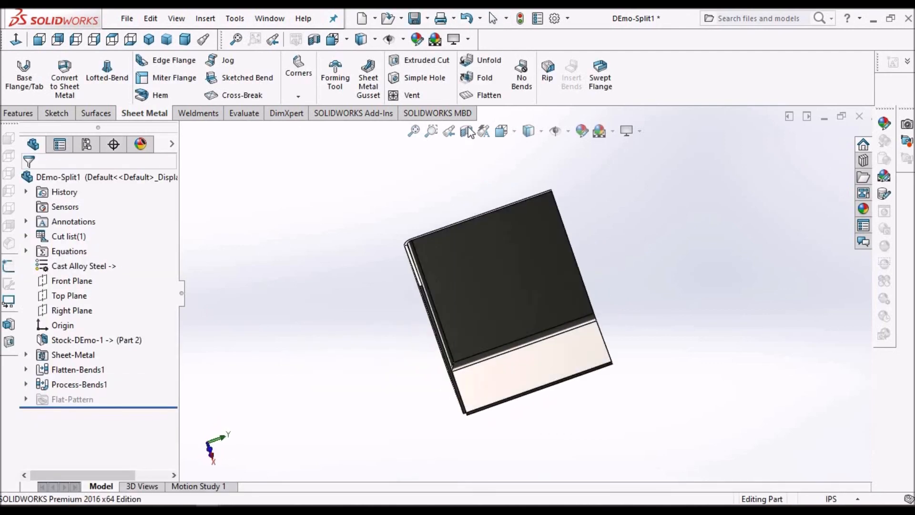
left_click(484, 94)
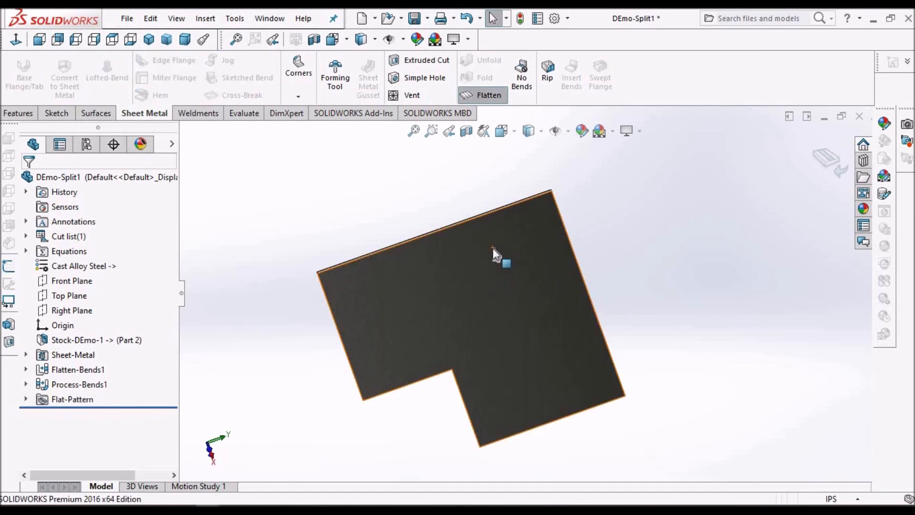
middle_click_drag(572, 286, 534, 267)
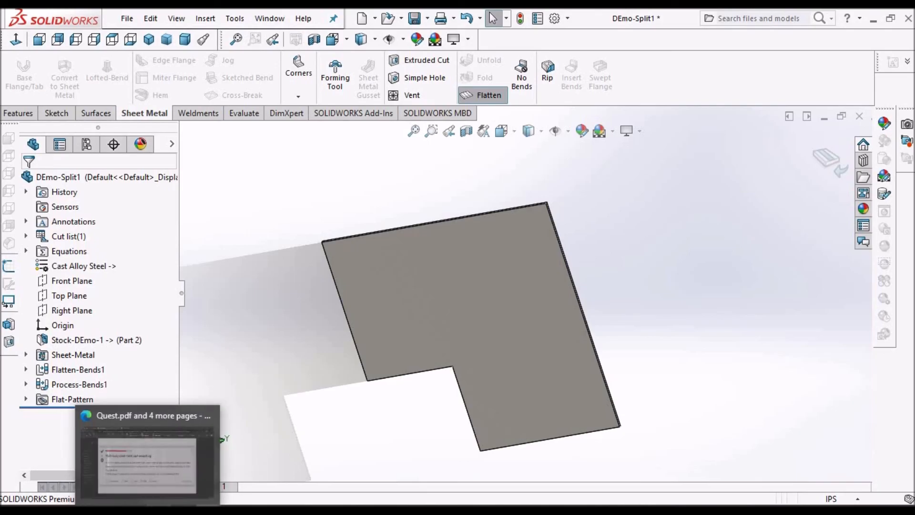
Step: Switch to the browser and view the Quest.pdf and Desc 2.pdf documents
left_click(159, 511)
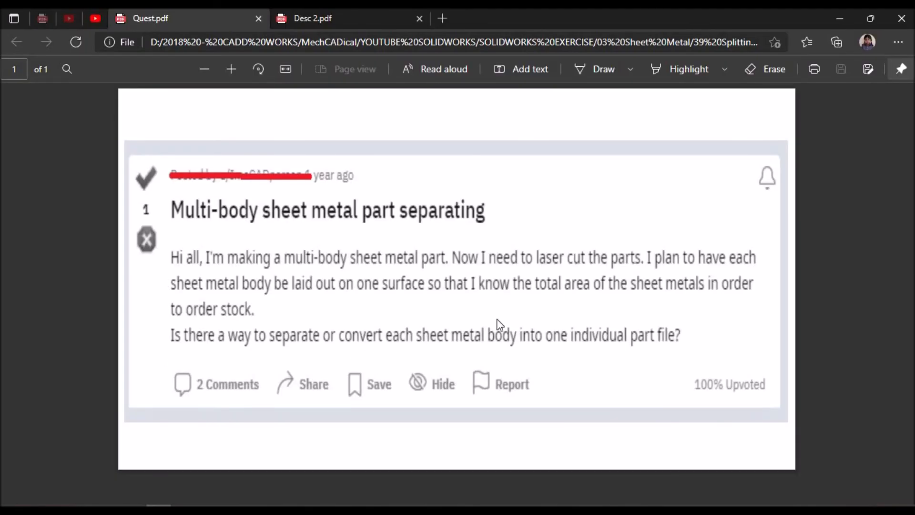
left_click(350, 18)
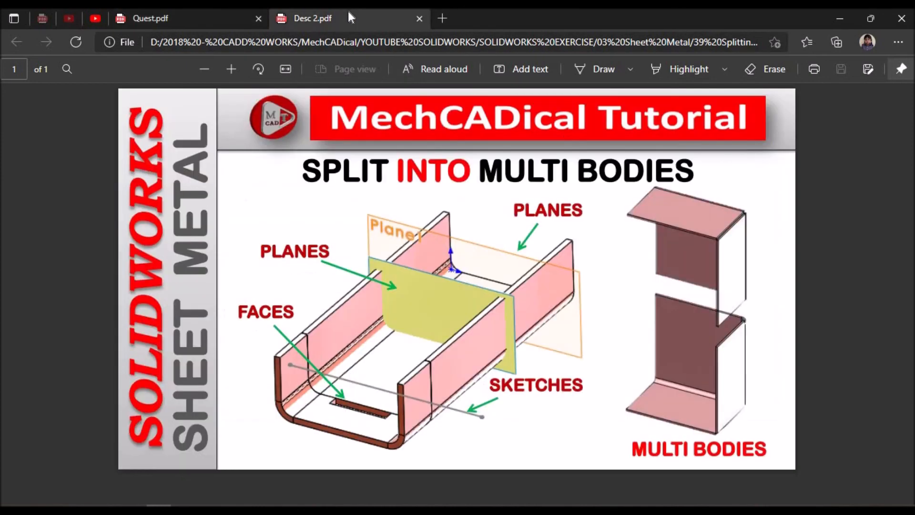